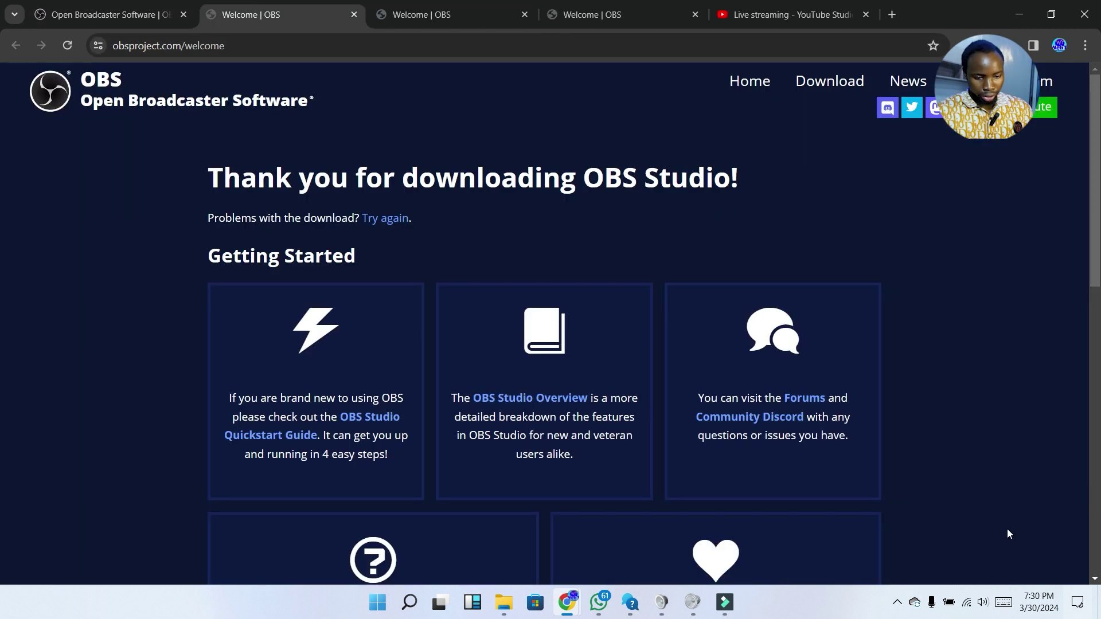
Step: Launch OBS Studio (64bit) and turn on Studio Mode
left_click(409, 602)
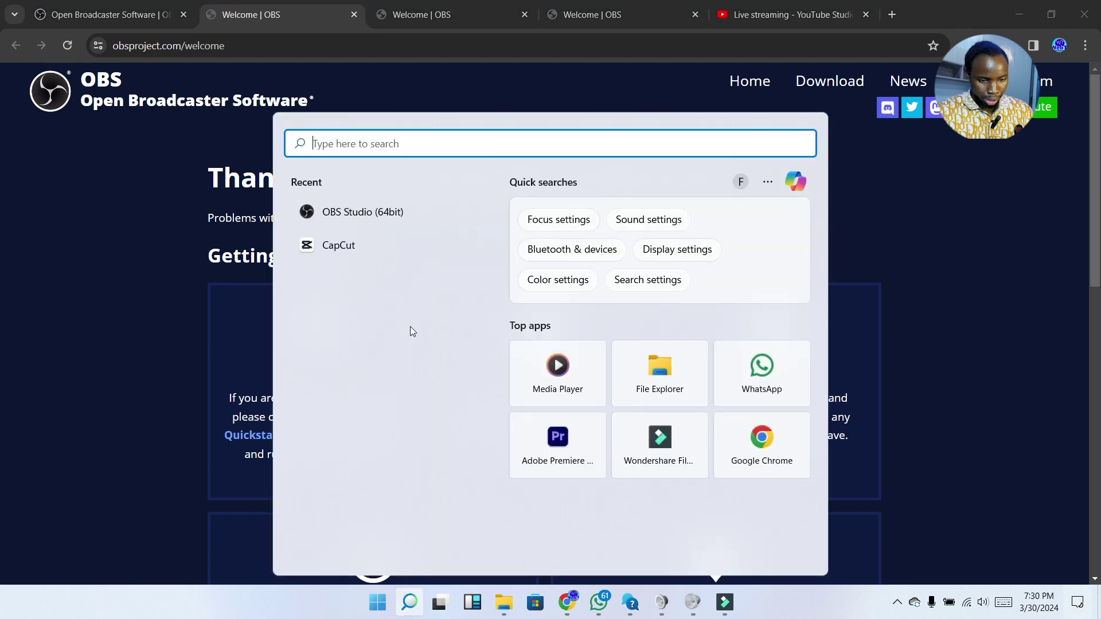
left_click(395, 211)
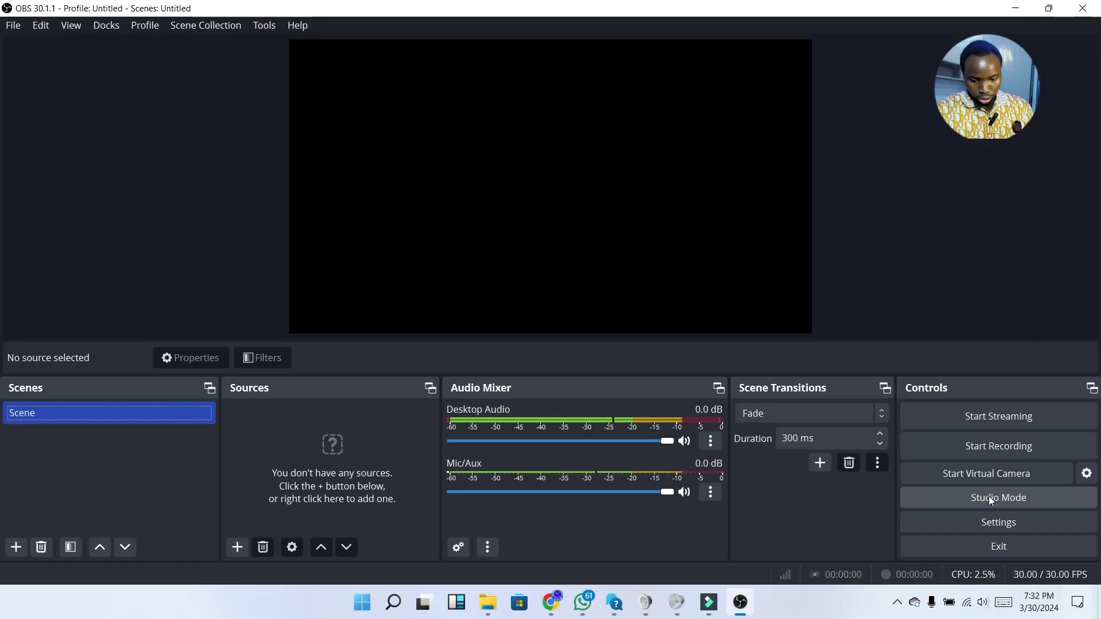
left_click(989, 497)
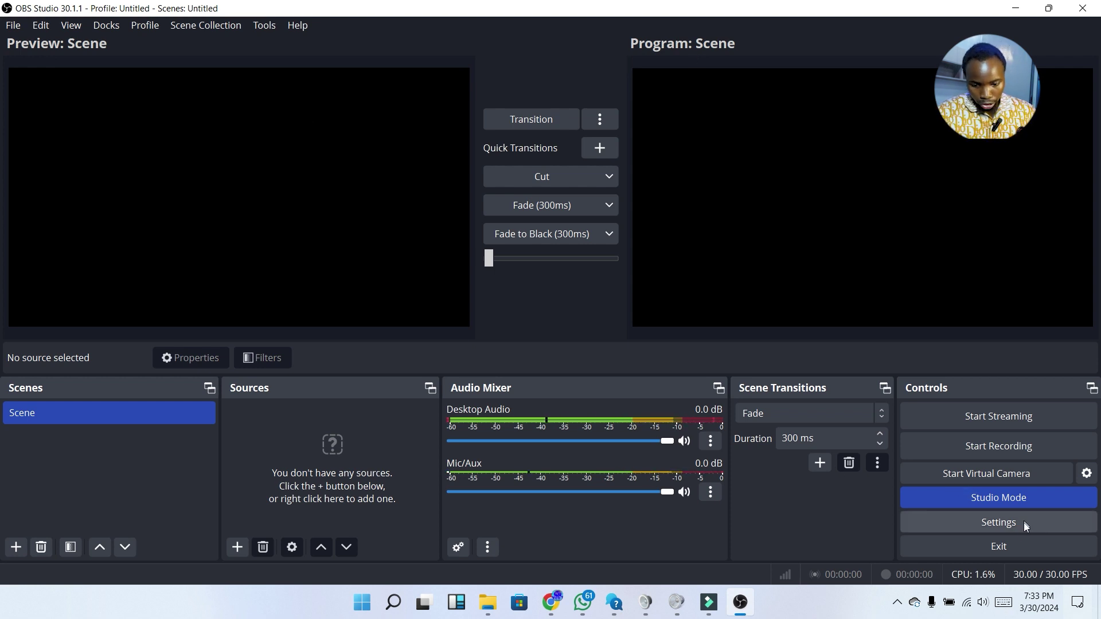
Step: In the general settings, enable transitioning to a scene when double-clicked for Studio Mode
left_click(993, 528)
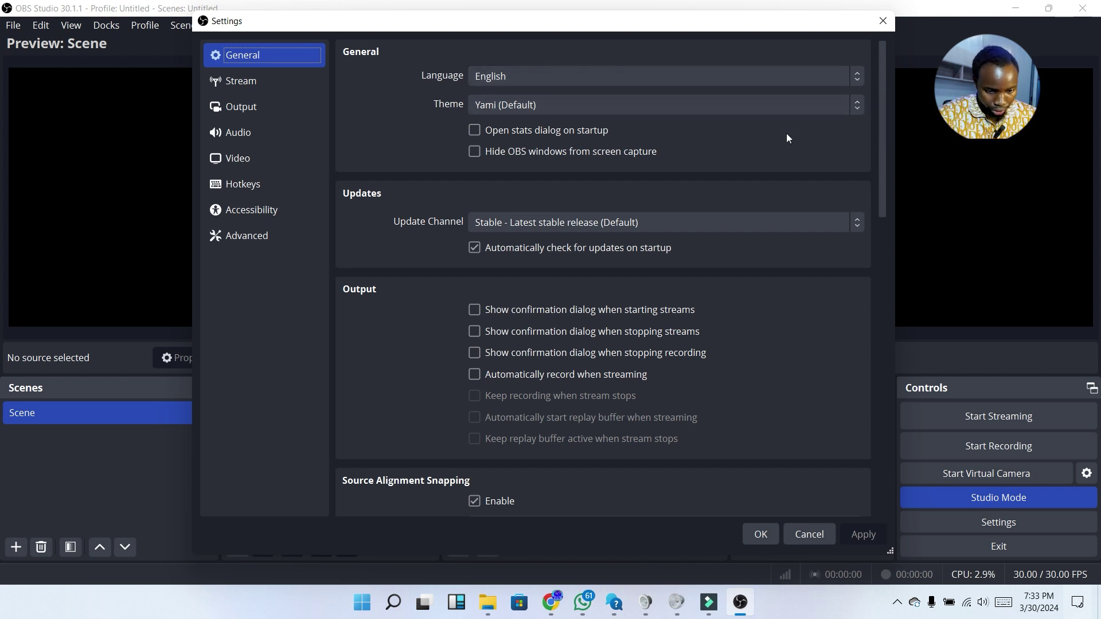
left_click_drag(880, 143, 909, 445)
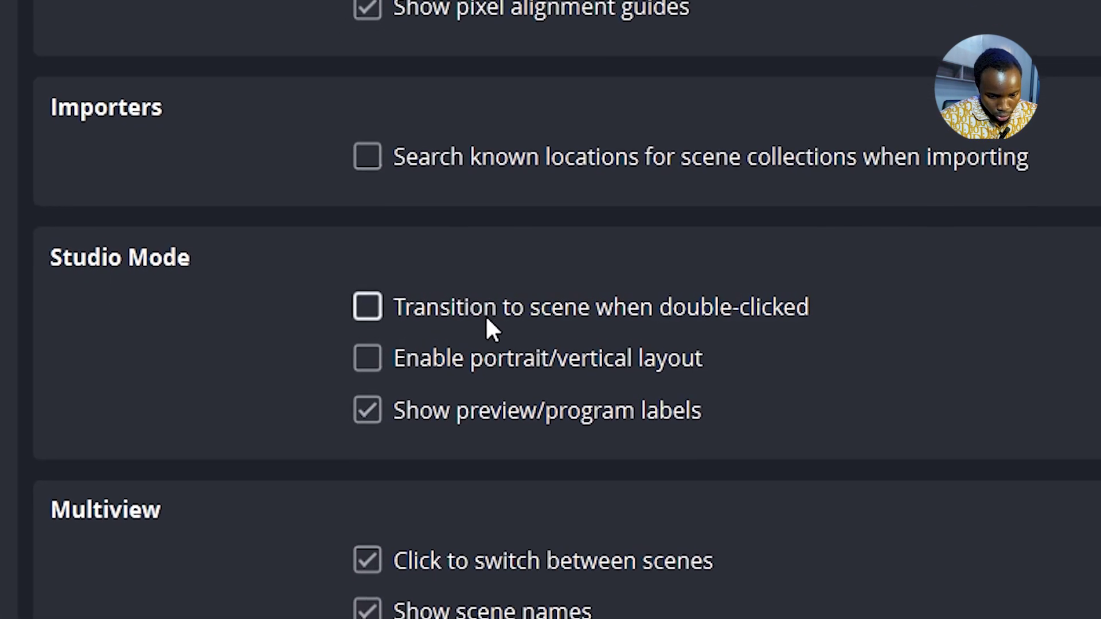
left_click(485, 315)
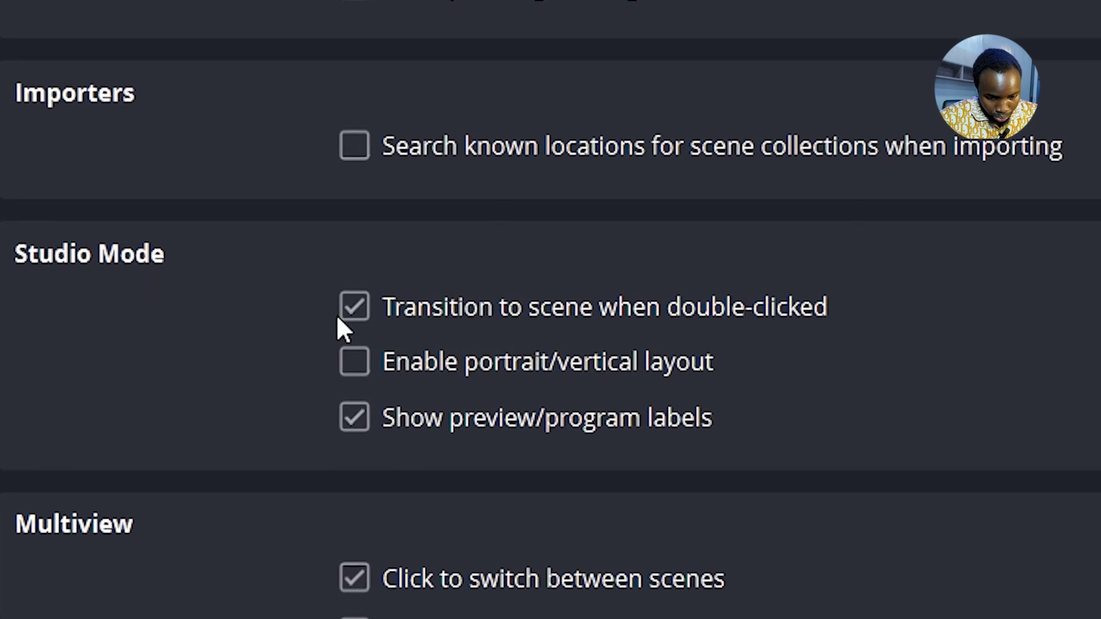
left_click(1057, 419)
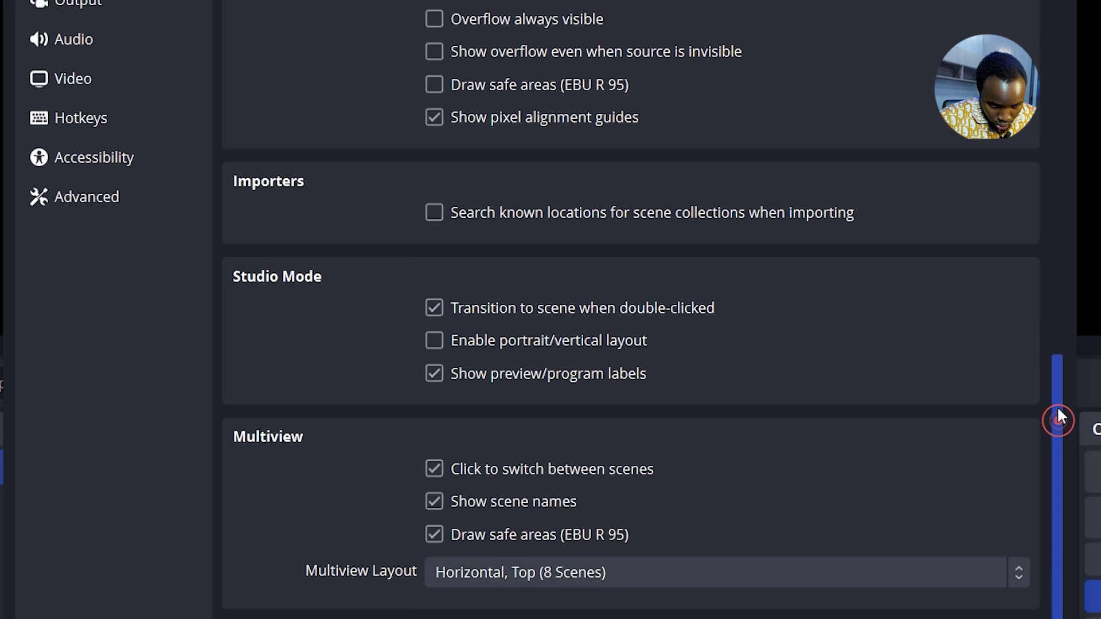
left_click_drag(1057, 418, 1002, 192)
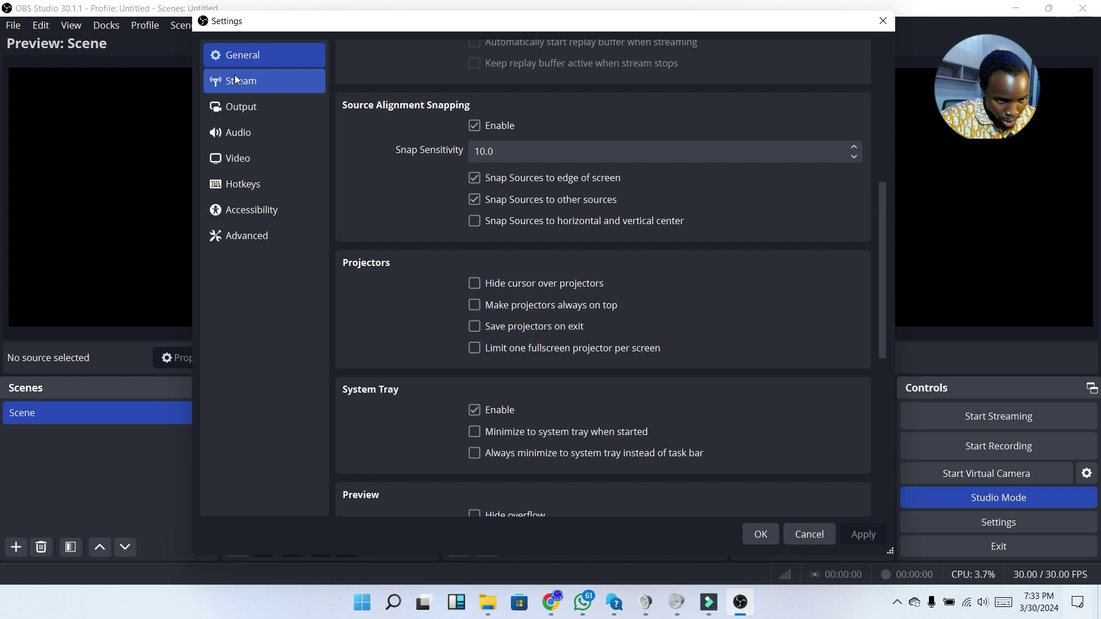
Step: Set the streaming service to YouTube - RTMPS and choose to connect with a stream key
left_click(236, 79)
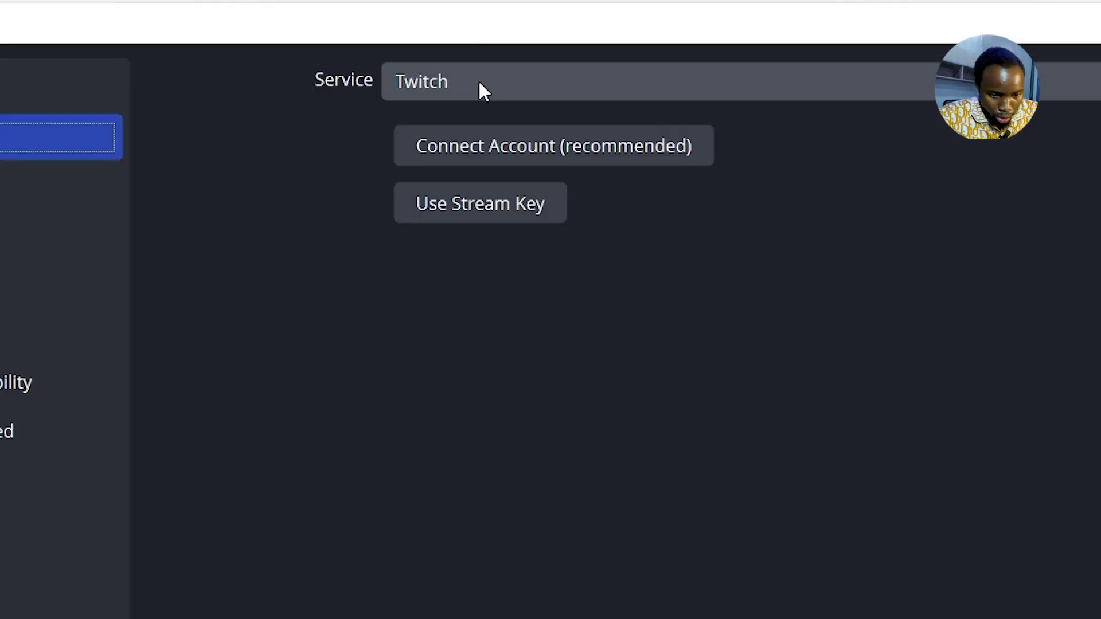
left_click(513, 52)
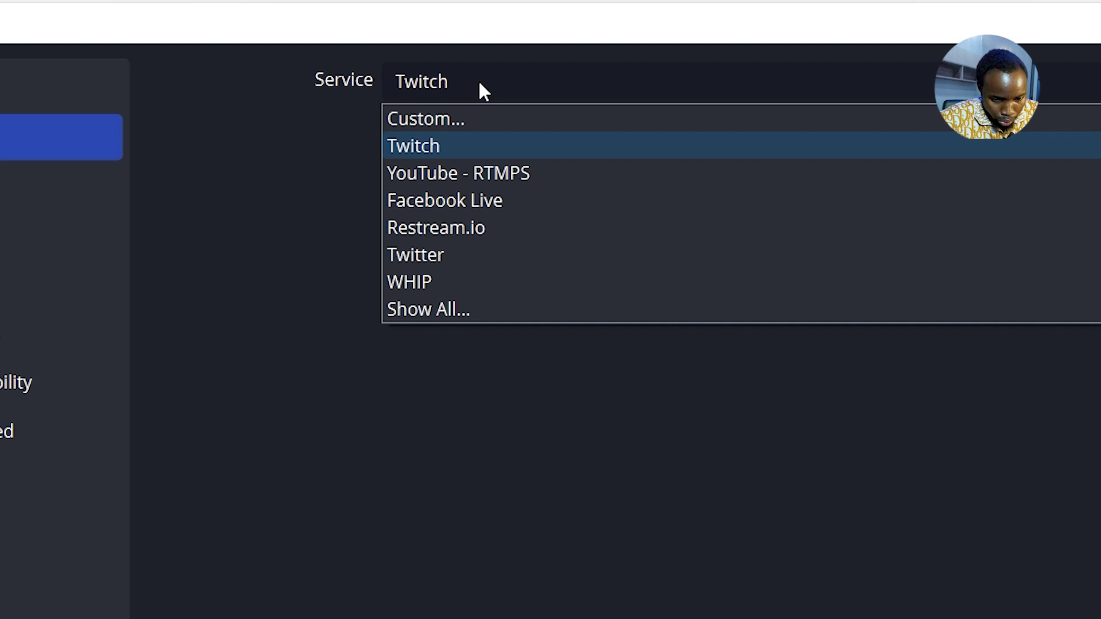
left_click(470, 172)
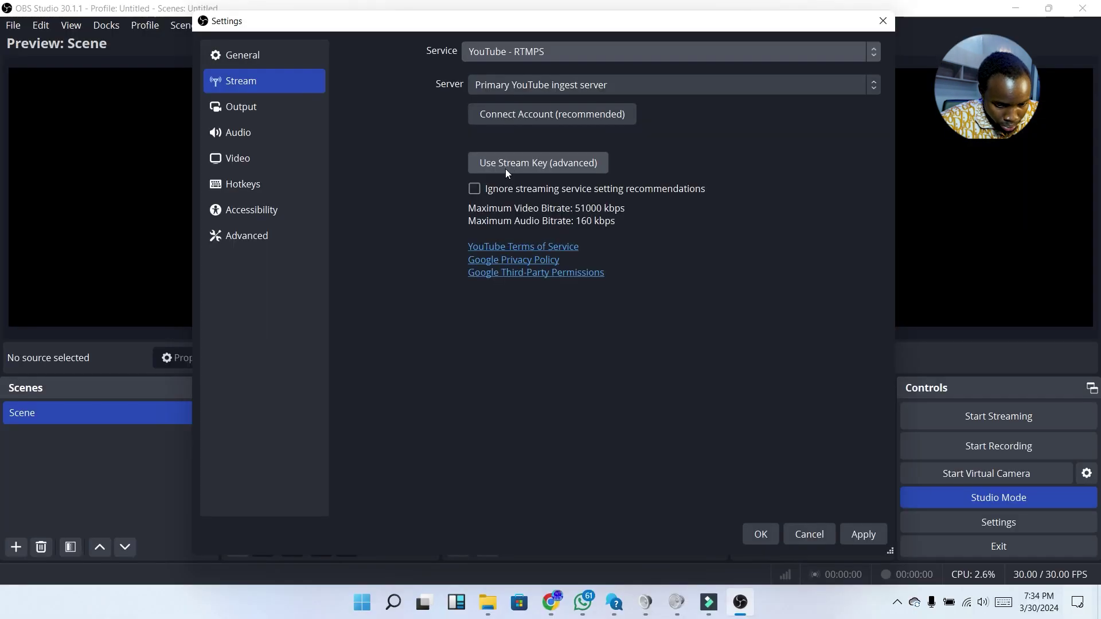
left_click(466, 308)
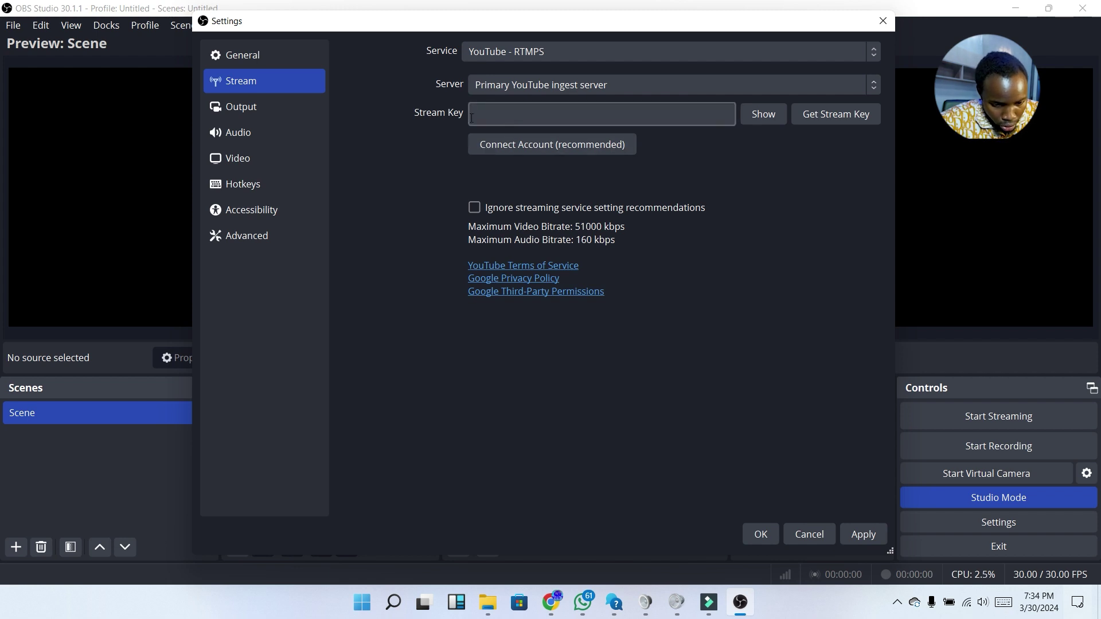
Step: Change the output mode in the output settings to Advanced
left_click(221, 115)
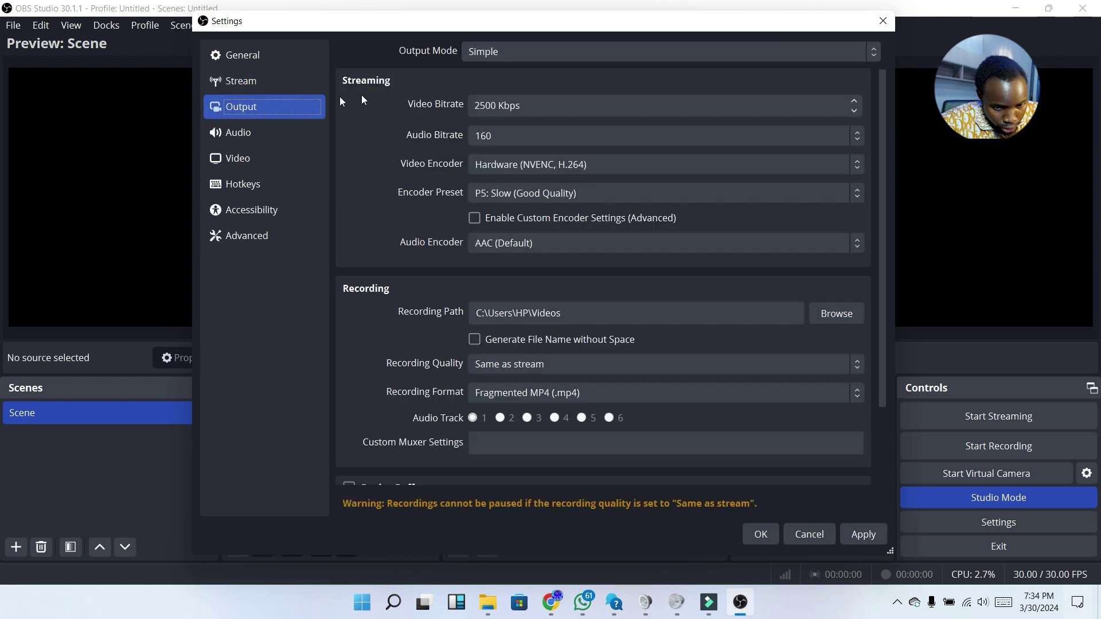
left_click(529, 50)
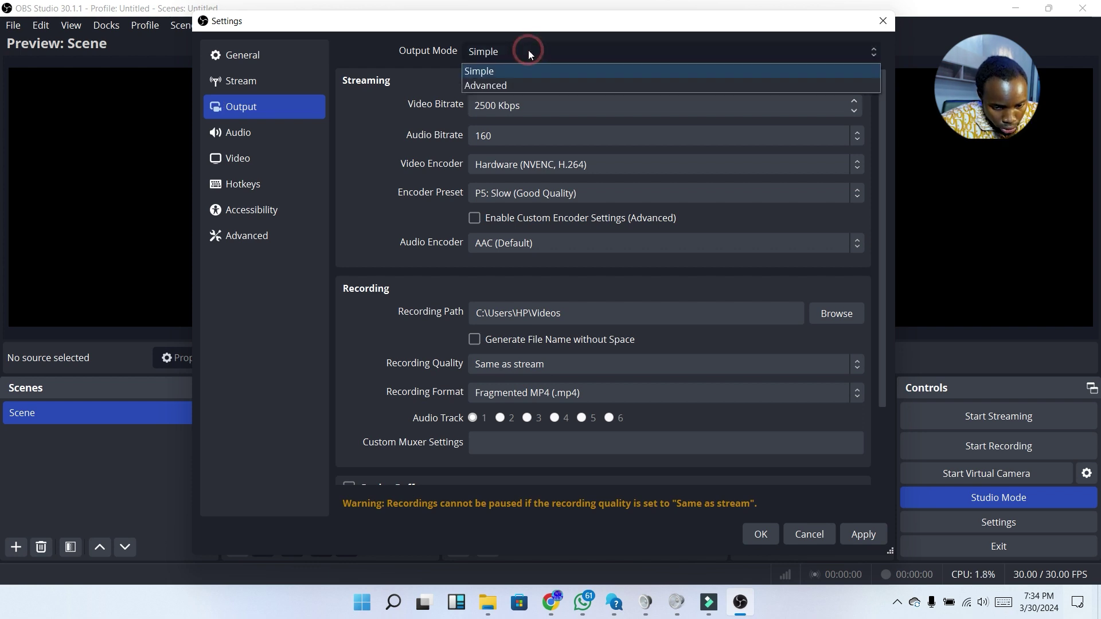
left_click(541, 86)
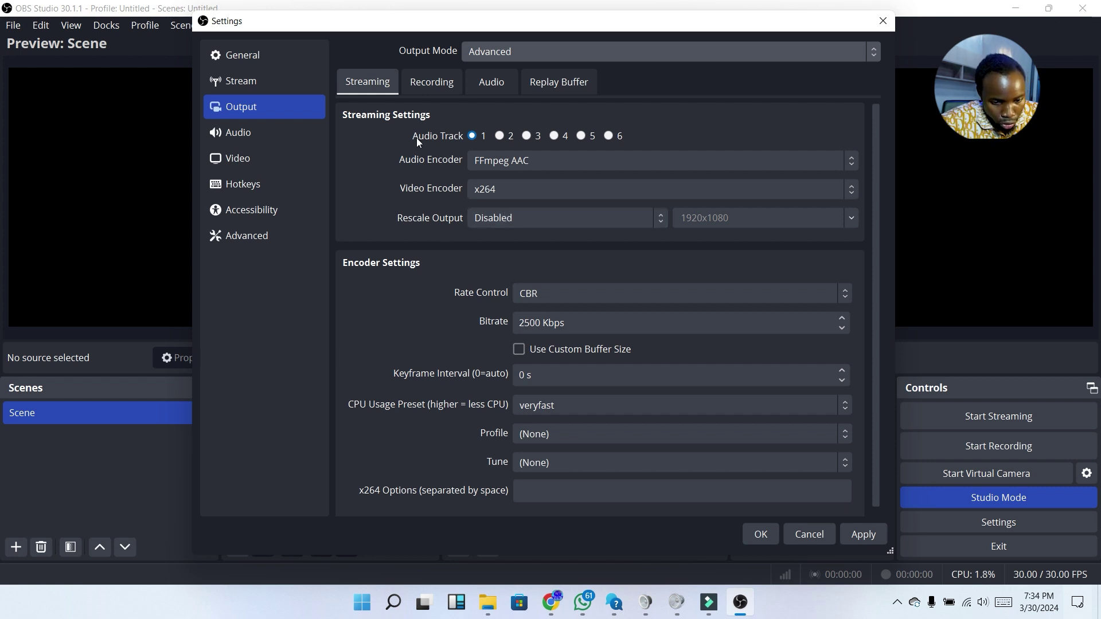
Step: Switch the output mode to Simple and back to Advanced
left_click(529, 52)
left_click(538, 67)
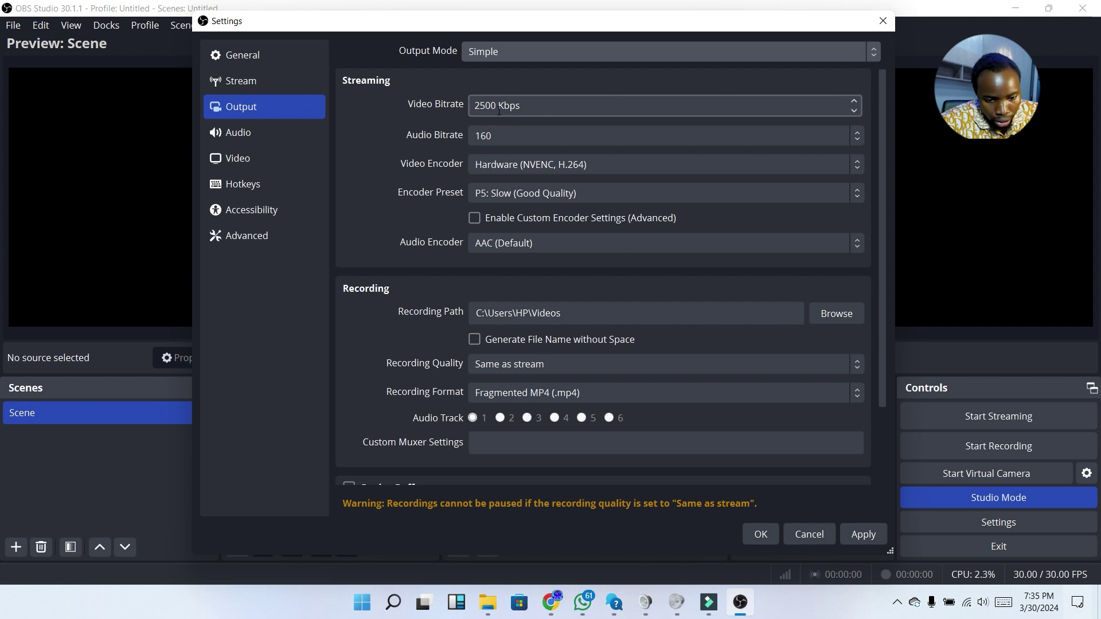
left_click(510, 57)
left_click(518, 80)
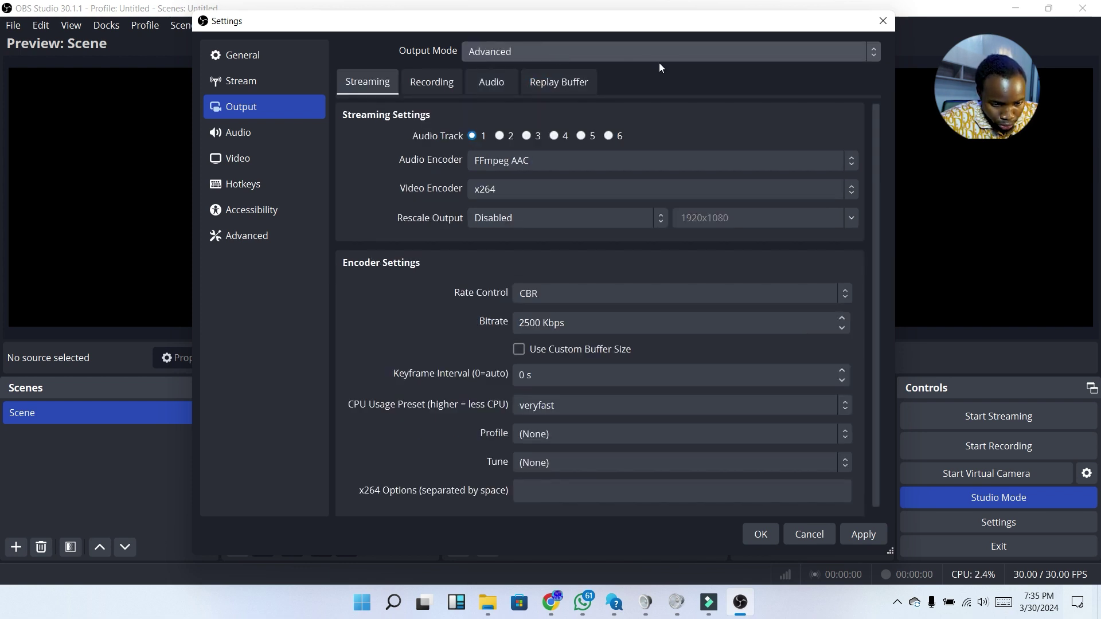
Step: Set the streaming encoder's bitrate to 1500 Kbps
scroll(794, 166, "down", 1)
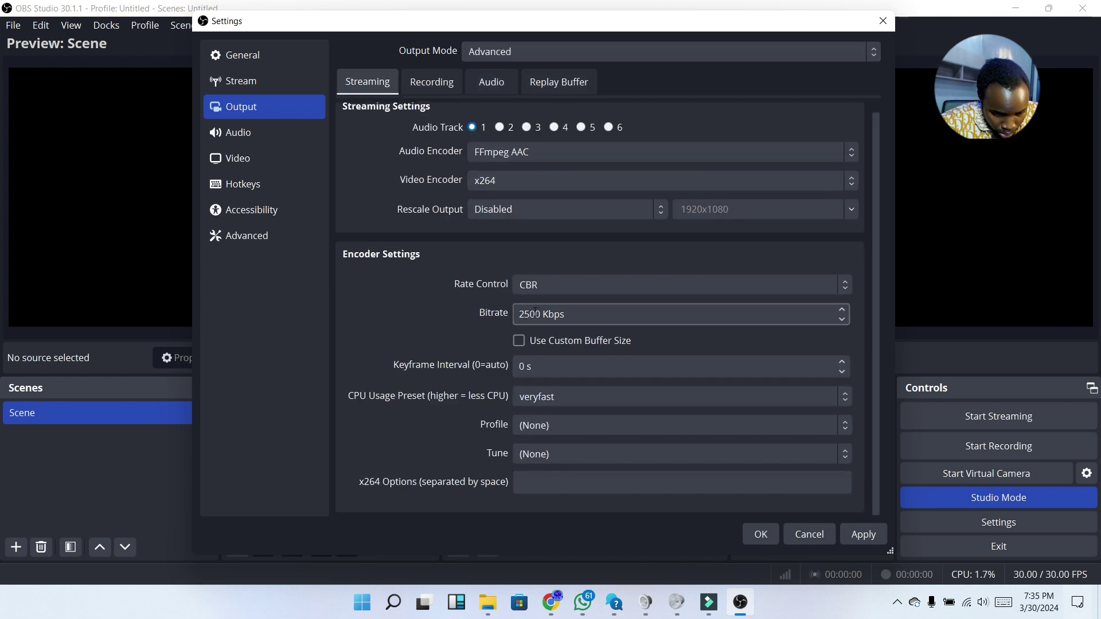
left_click(529, 314)
key("BackSpace")
key("BackSpace")
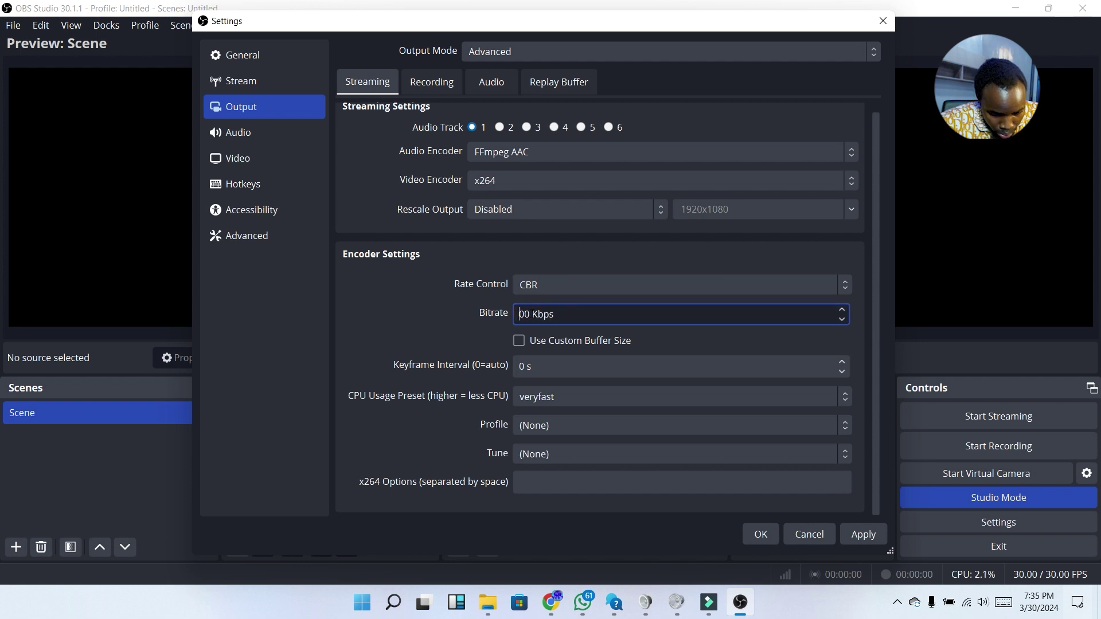
type("150")
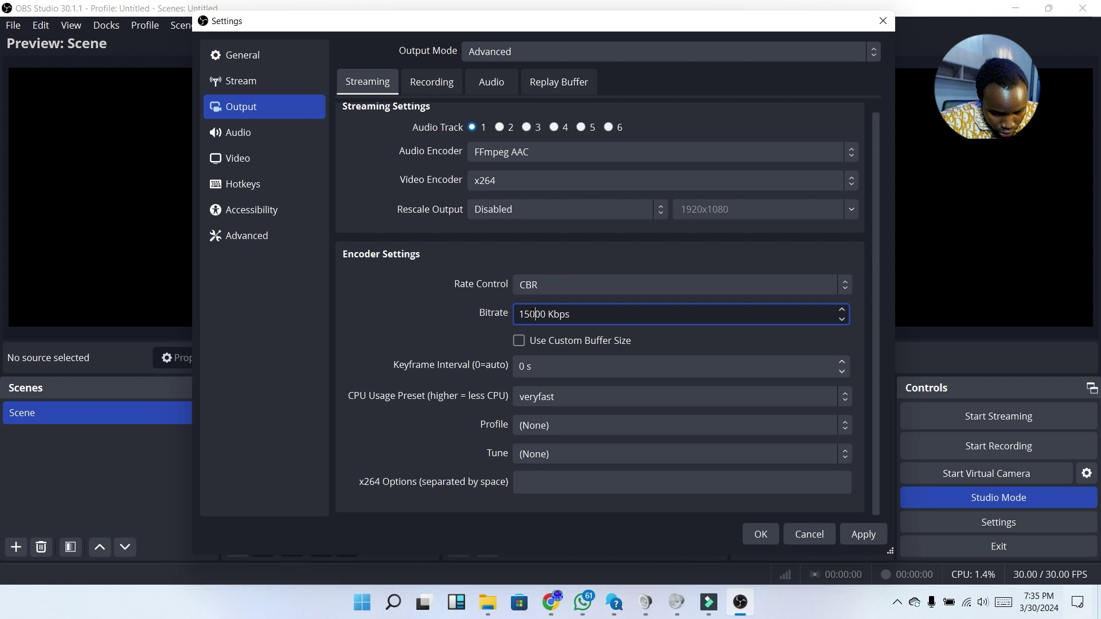
key("BackSpace")
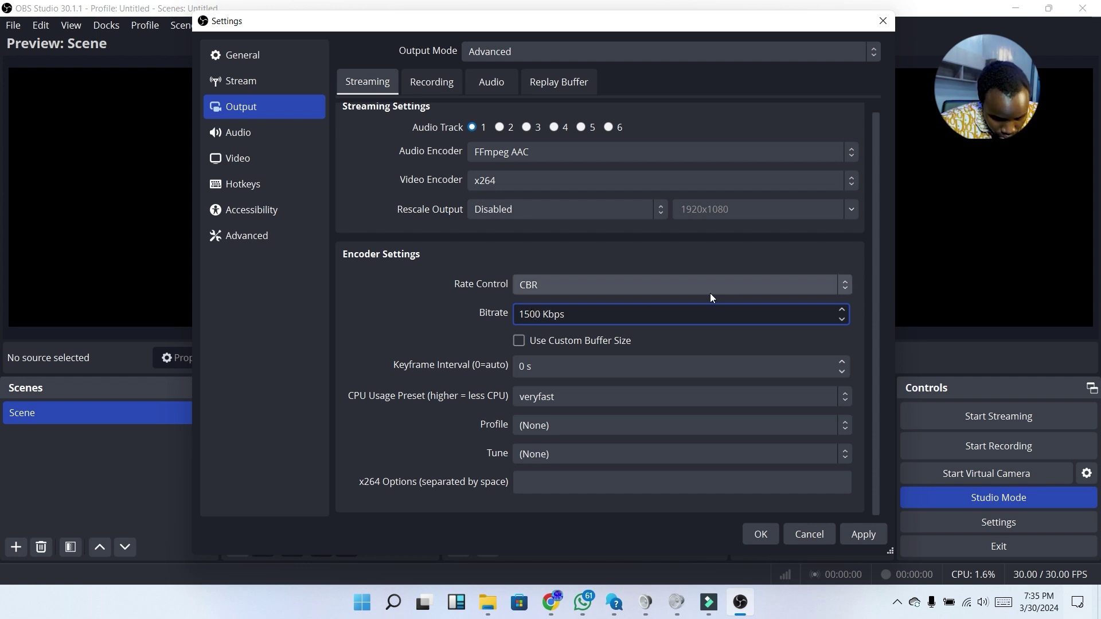
left_click(872, 236)
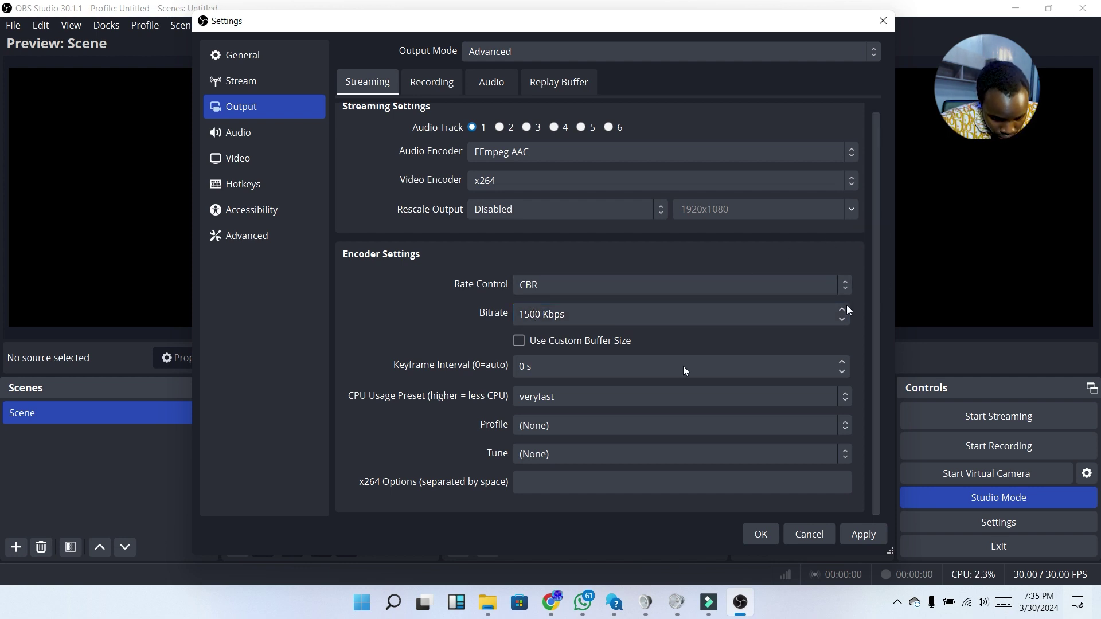
Step: Set the streaming encoder's profile to high and its tune to zerolatency
left_click(570, 425)
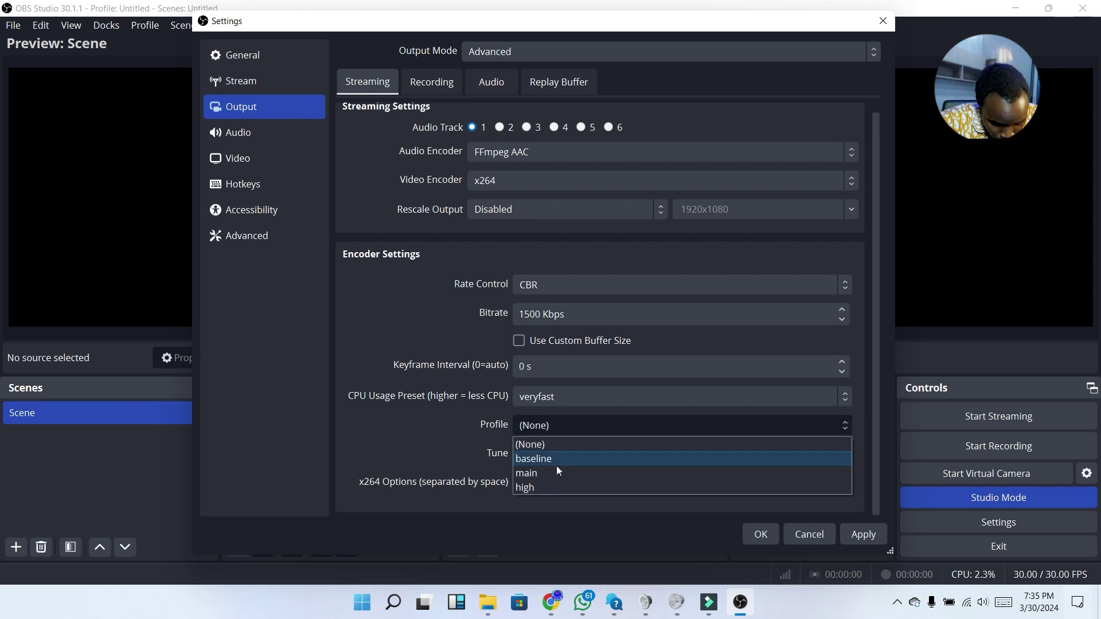
left_click(565, 487)
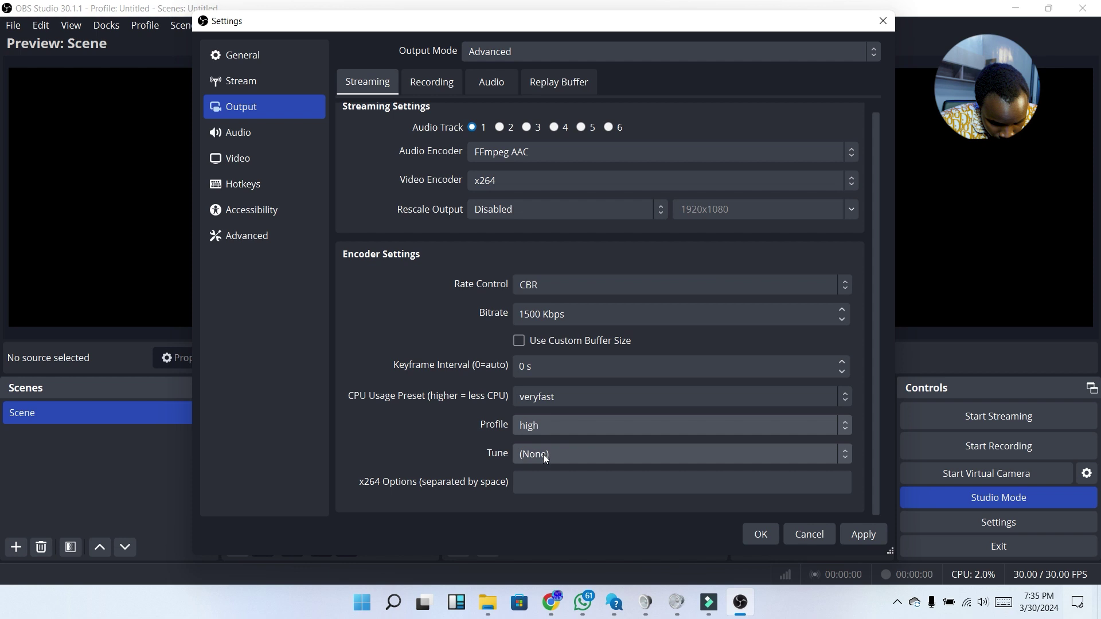
left_click(543, 454)
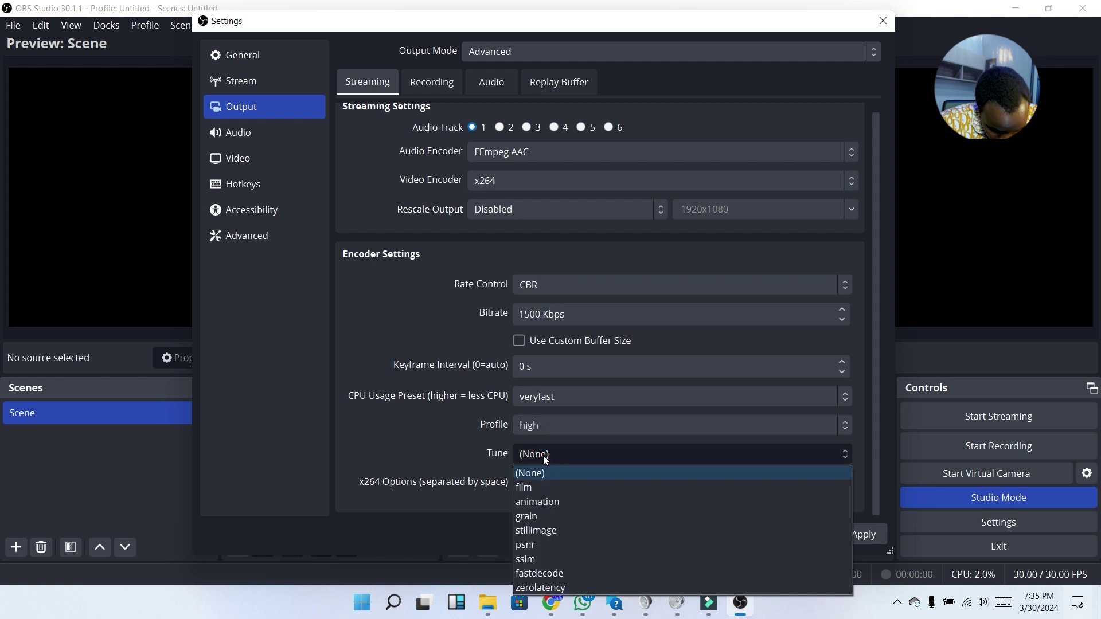
left_click(554, 587)
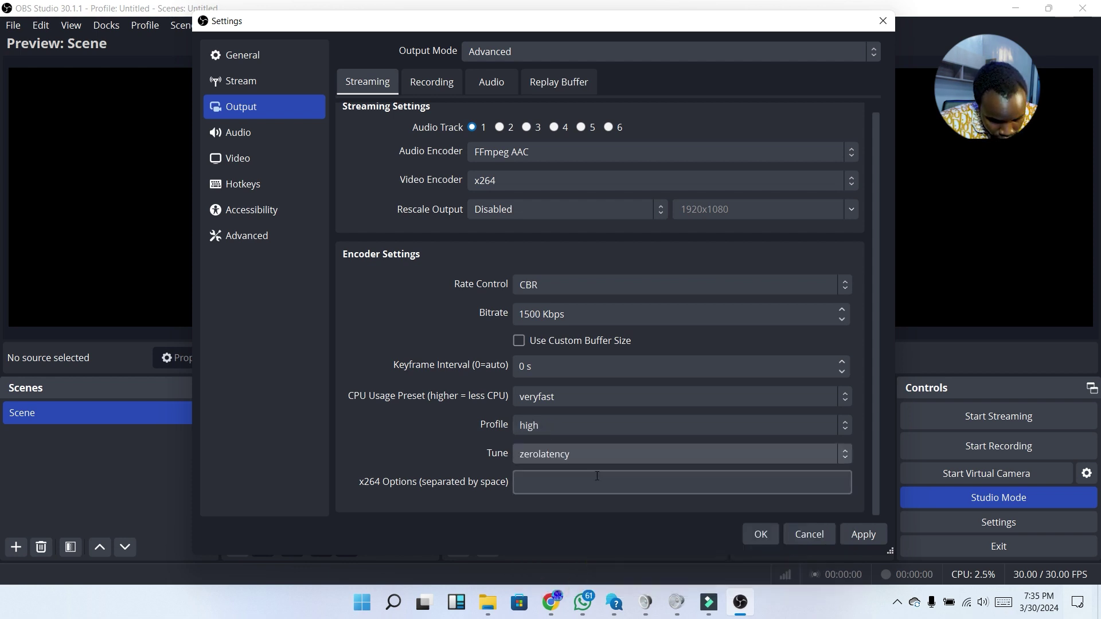
left_click(566, 460)
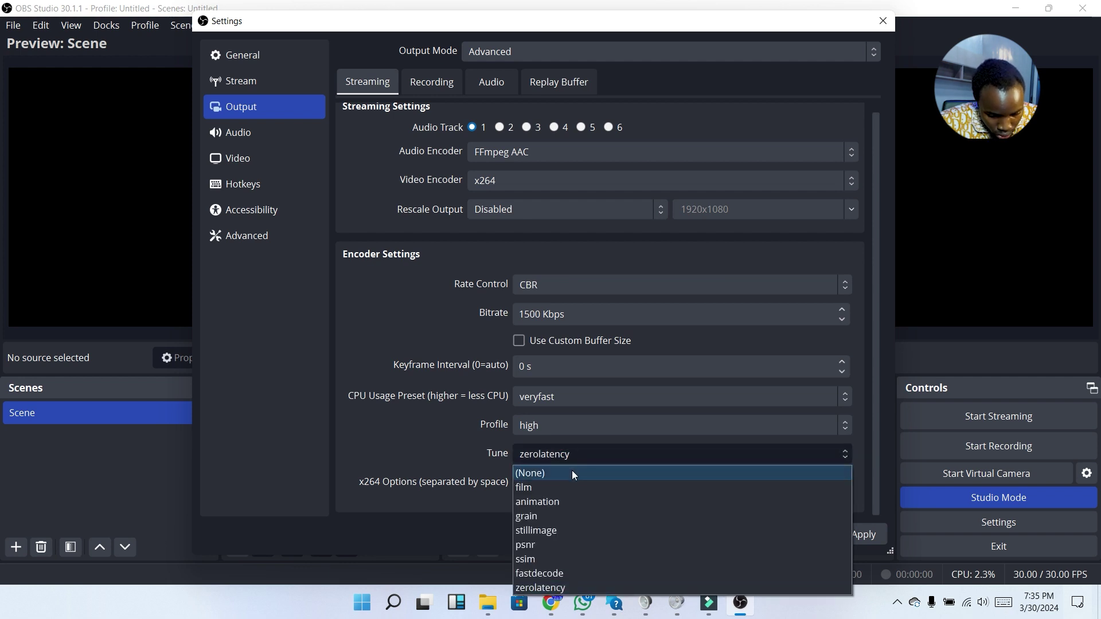
left_click(572, 470)
left_click(541, 456)
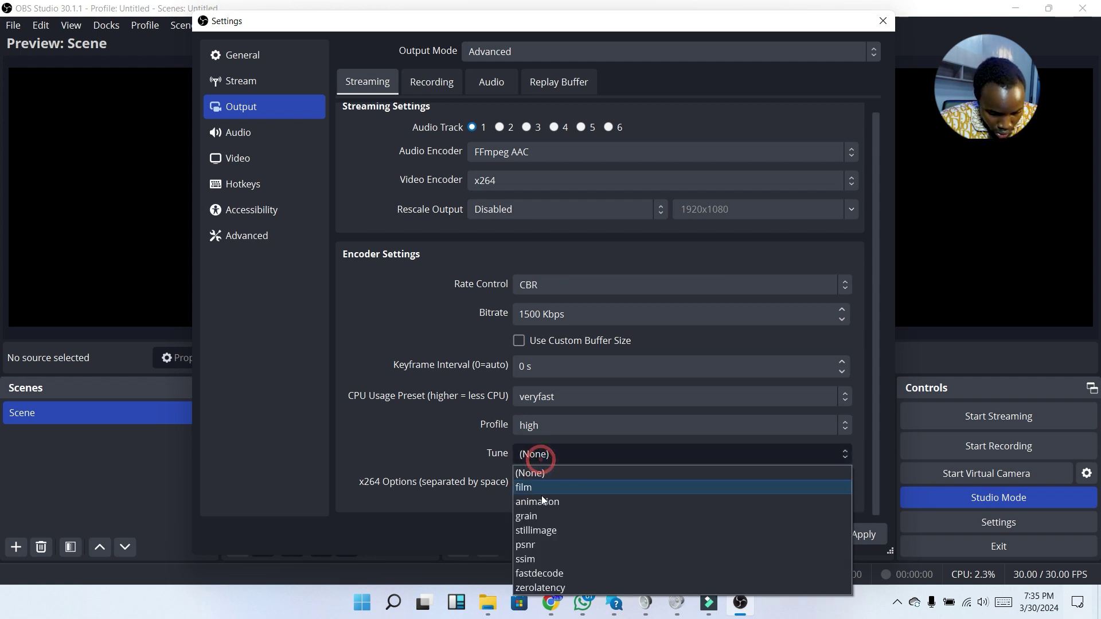
left_click(564, 588)
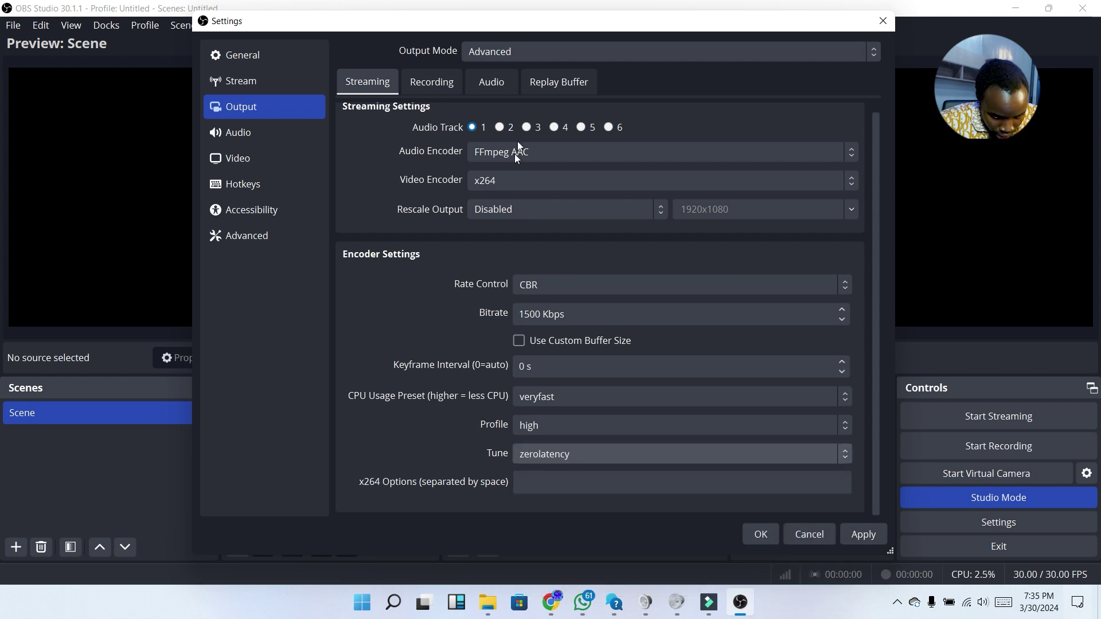
Step: Set the video encoder for recordings to NVIDIA NVENC H.264
left_click(439, 74)
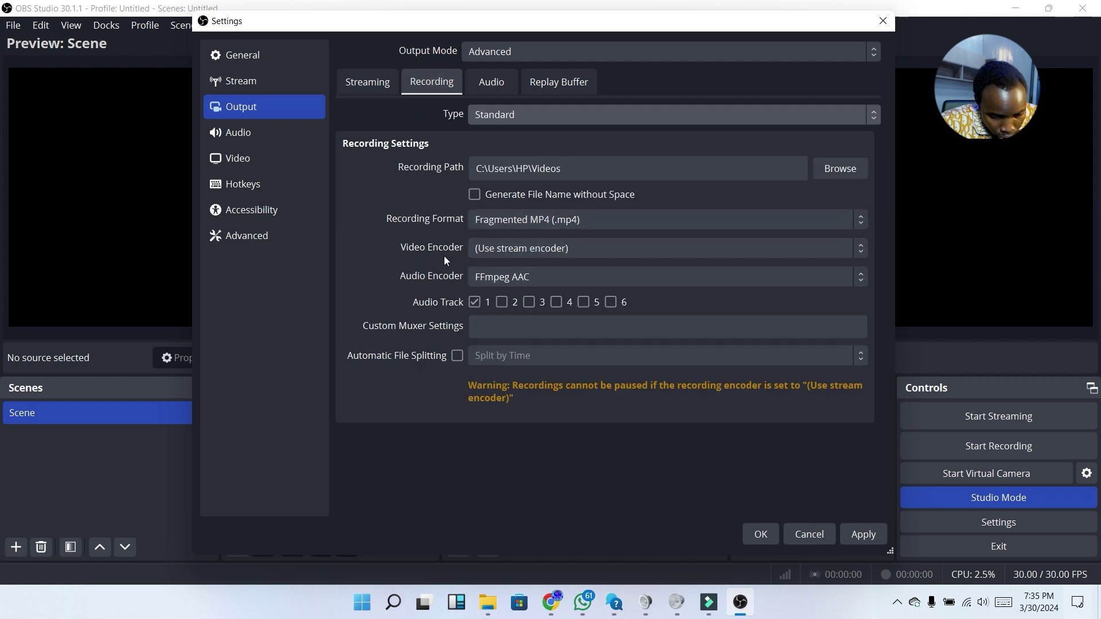
left_click(522, 253)
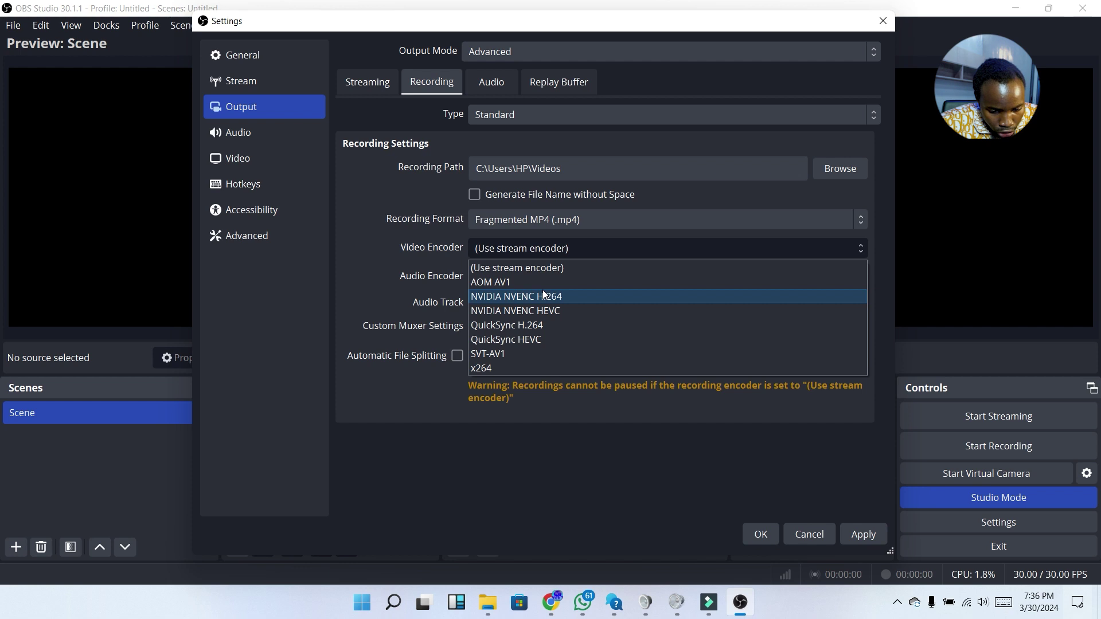
left_click(525, 367)
left_click(491, 255)
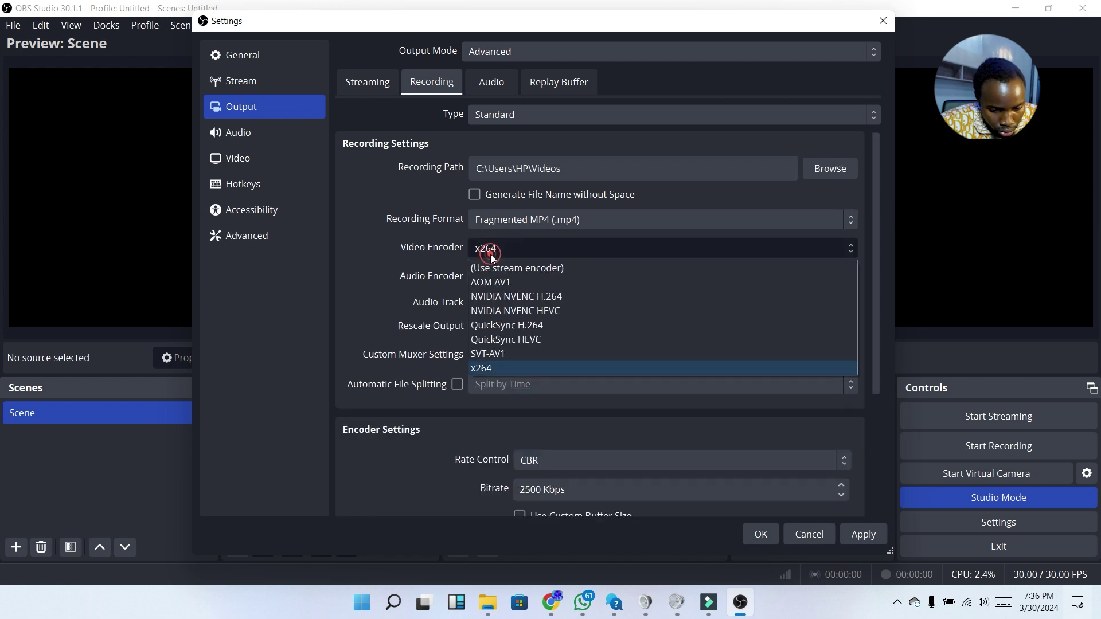
left_click(532, 296)
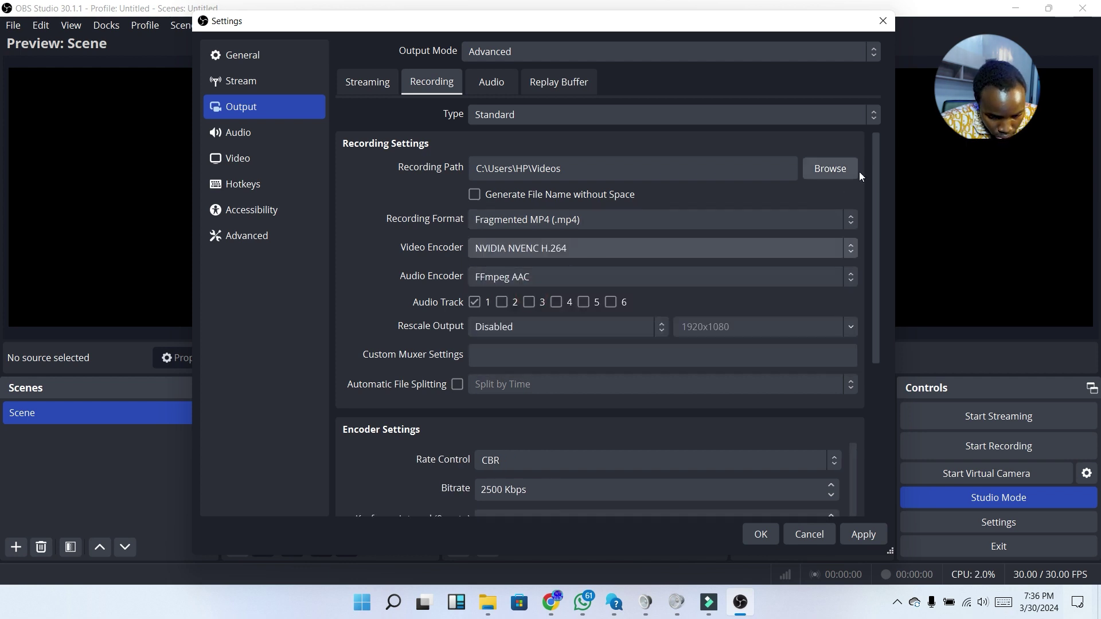
Step: Set the recording encoder's bitrate to 5000 Kbps
left_click_drag(876, 194, 876, 315)
left_click_drag(493, 287, 465, 292)
type("50")
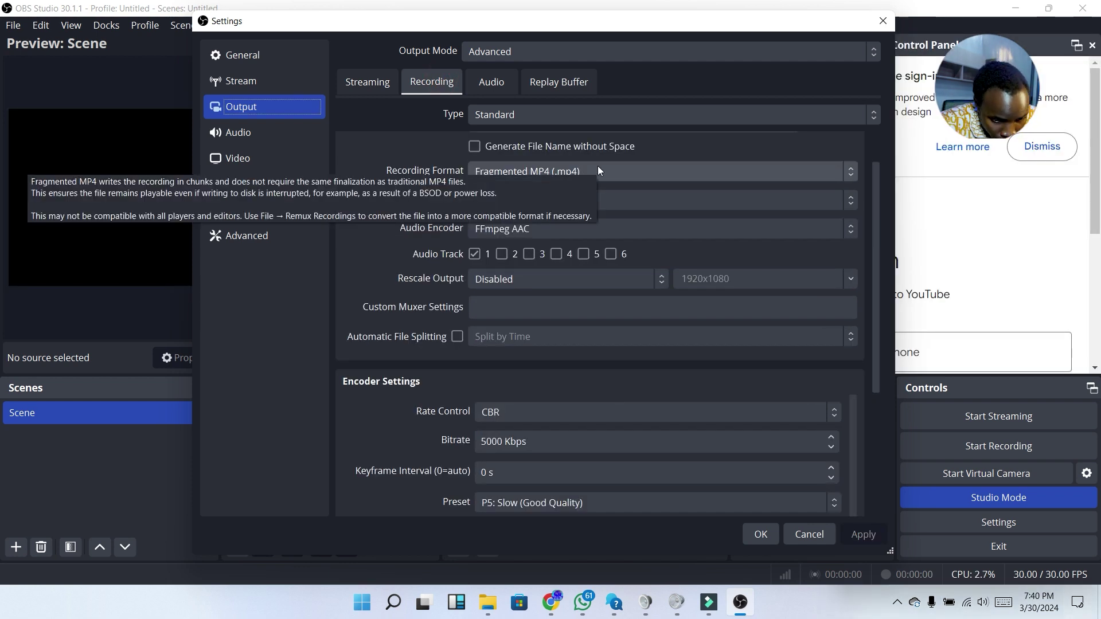
Step: Set the recording format to Flash Video (.flv)
left_click(597, 170)
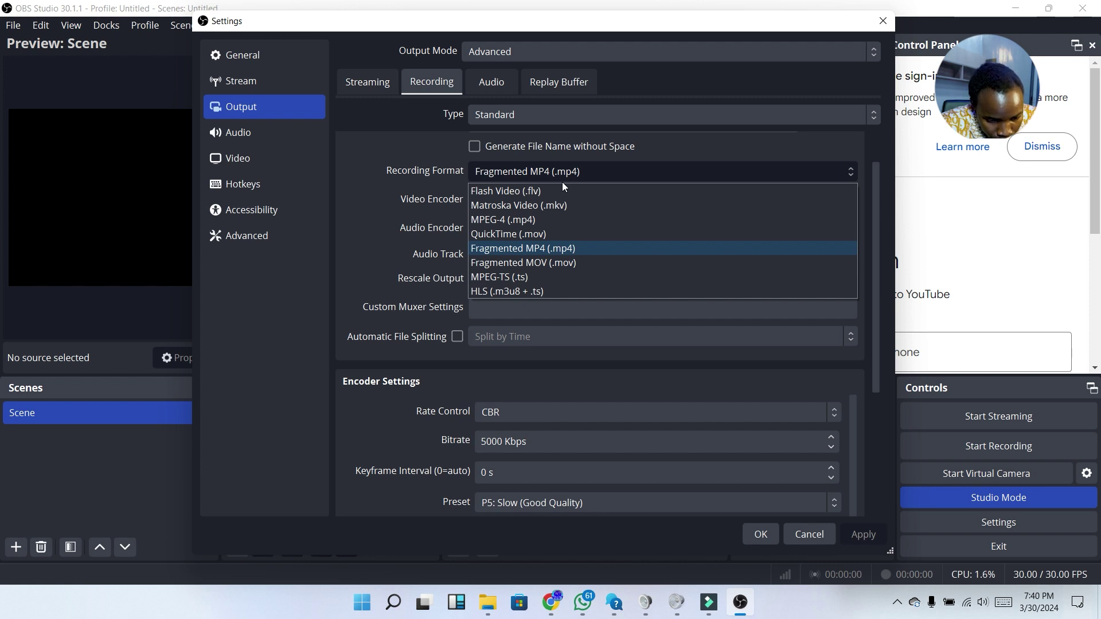
left_click(572, 193)
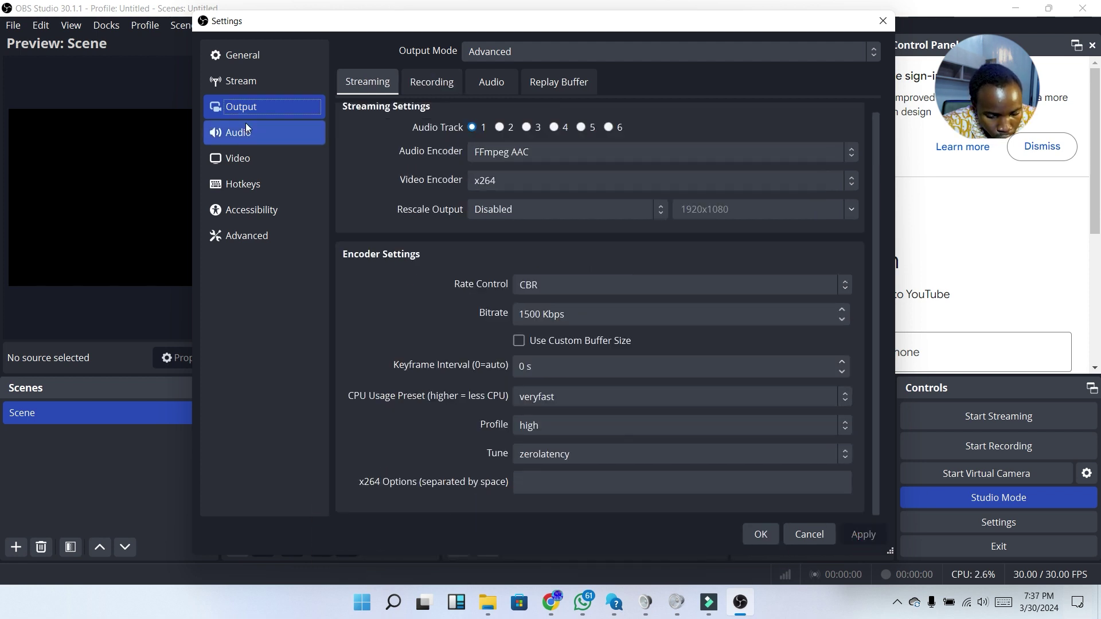
Step: Set the global Desktop Audio device to Disabled in the audio settings
left_click(246, 125)
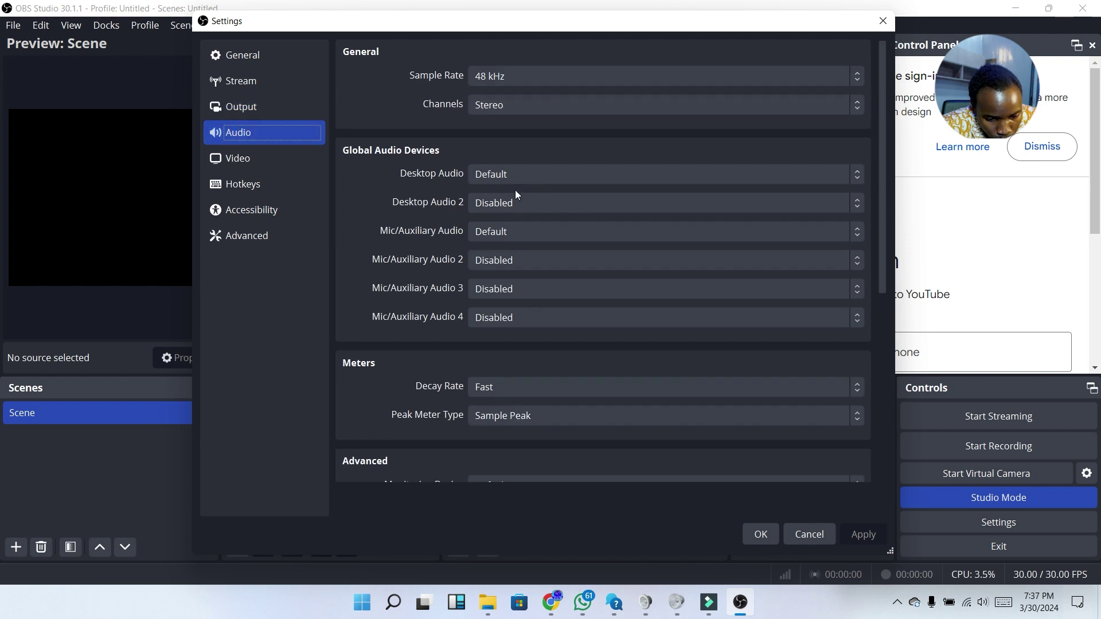
left_click(531, 178)
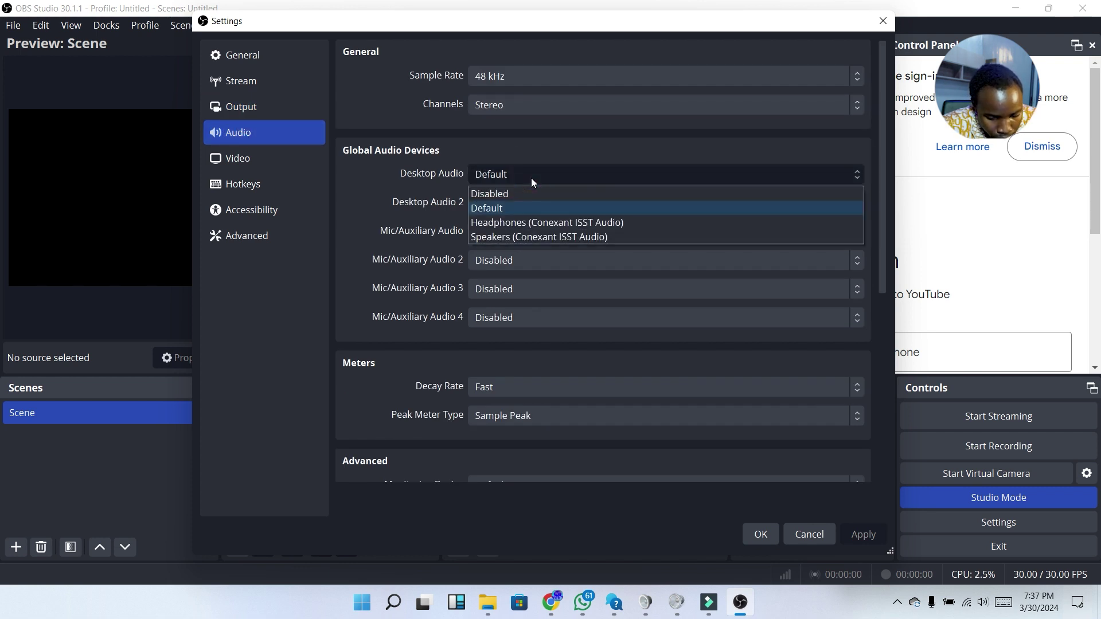
left_click(535, 194)
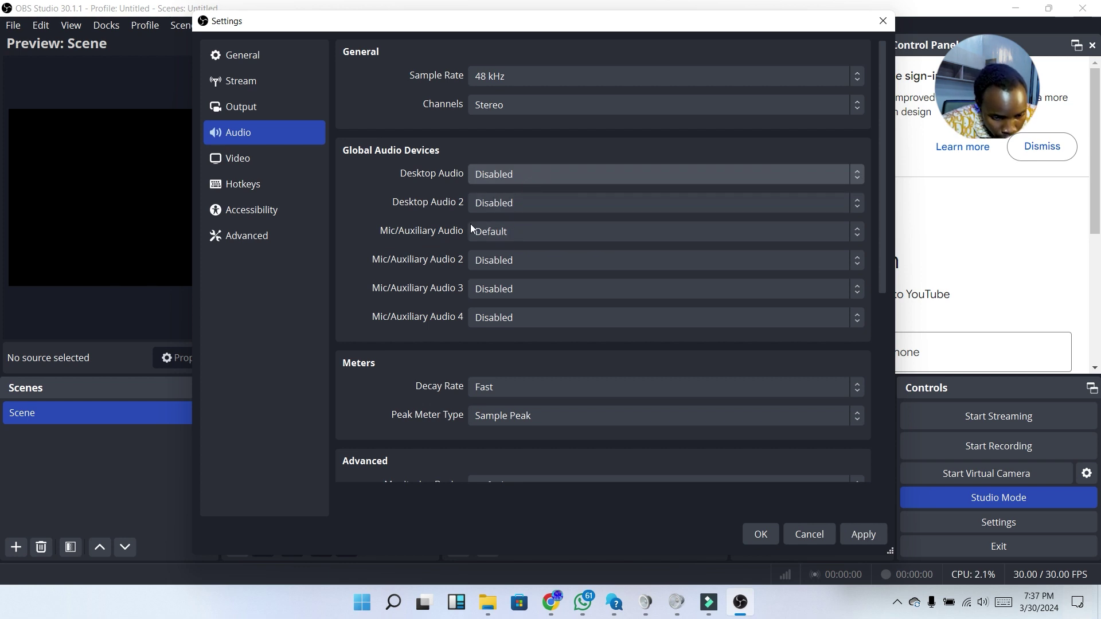
Step: Set Mic/Auxiliary Audio to Microphone (MFiIAP2Device) and apply the audio settings
left_click(497, 233)
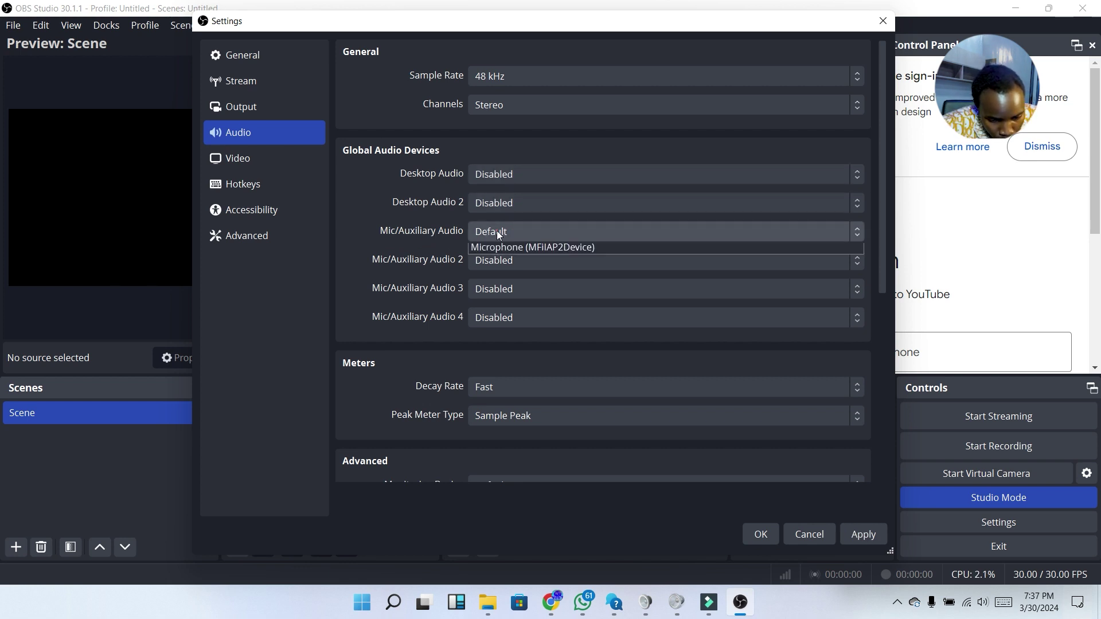
left_click(524, 281)
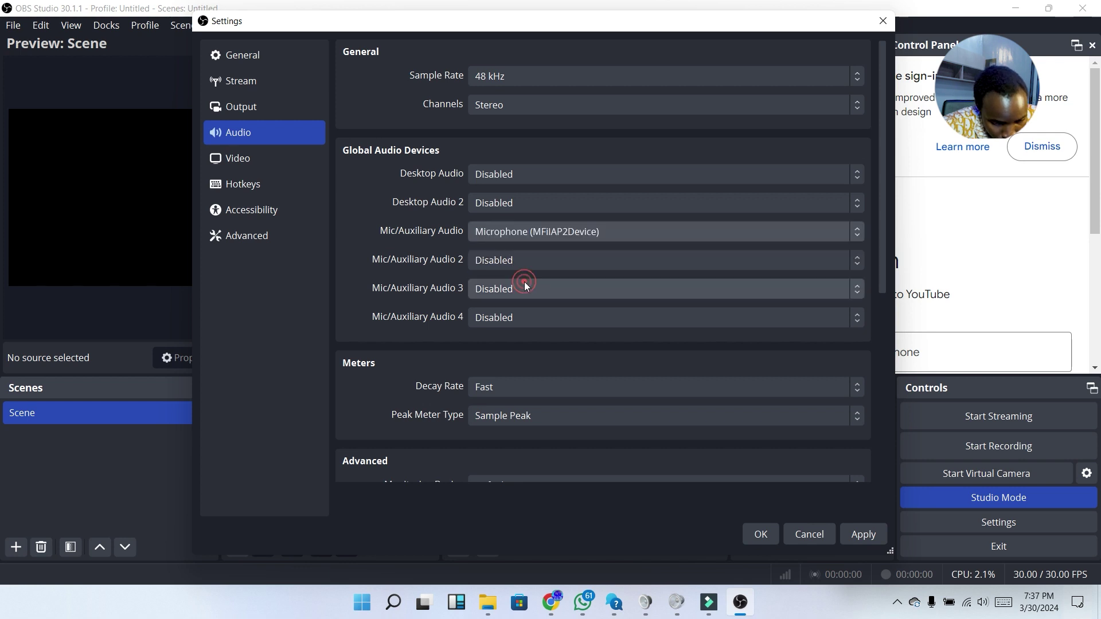
left_click(855, 536)
Step: Set the base canvas resolution to 1280x720 in the video settings
left_click(239, 160)
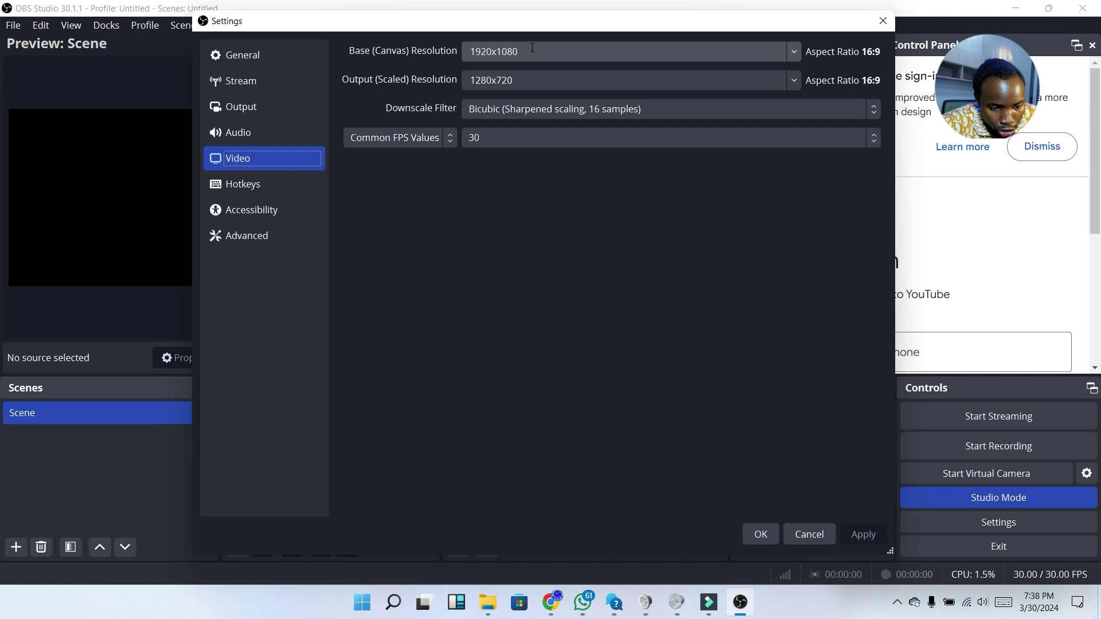
double_click(533, 48)
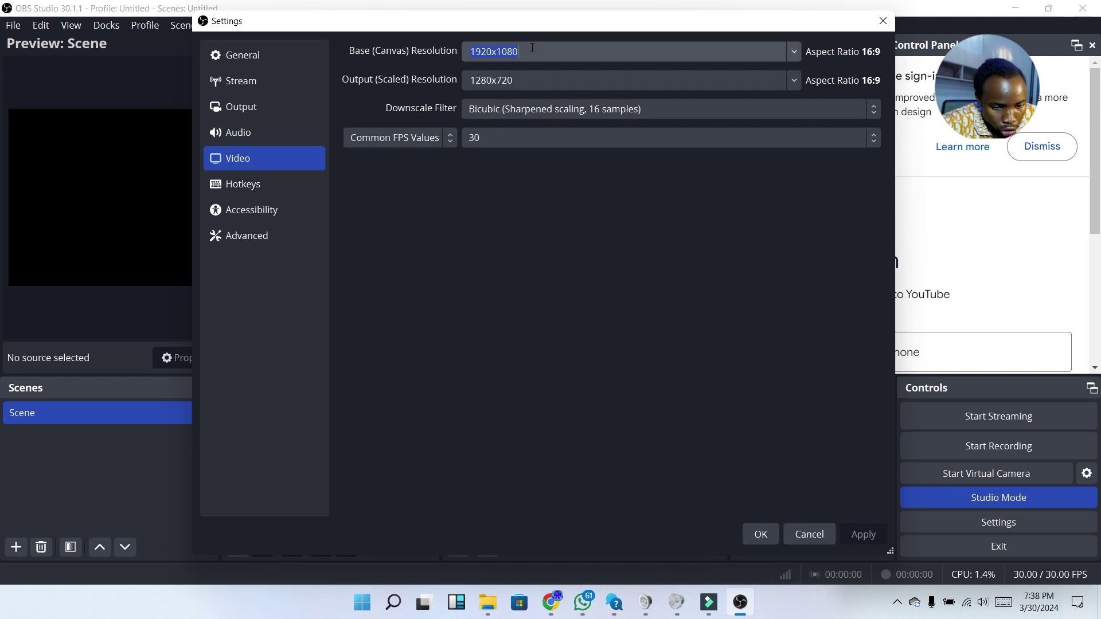
left_click(795, 51)
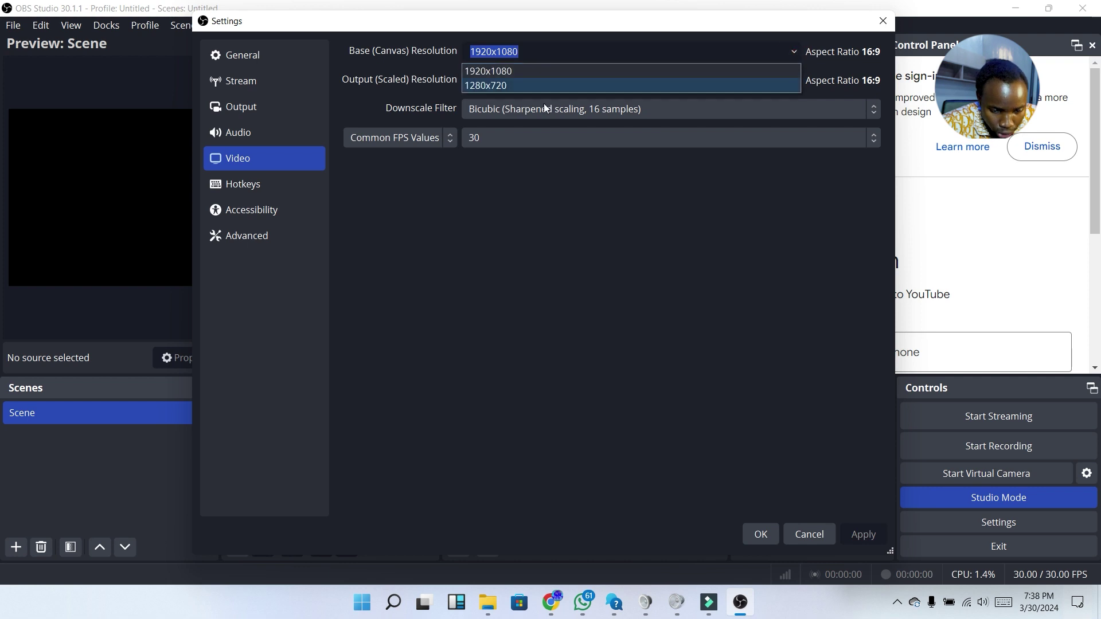
left_click(519, 85)
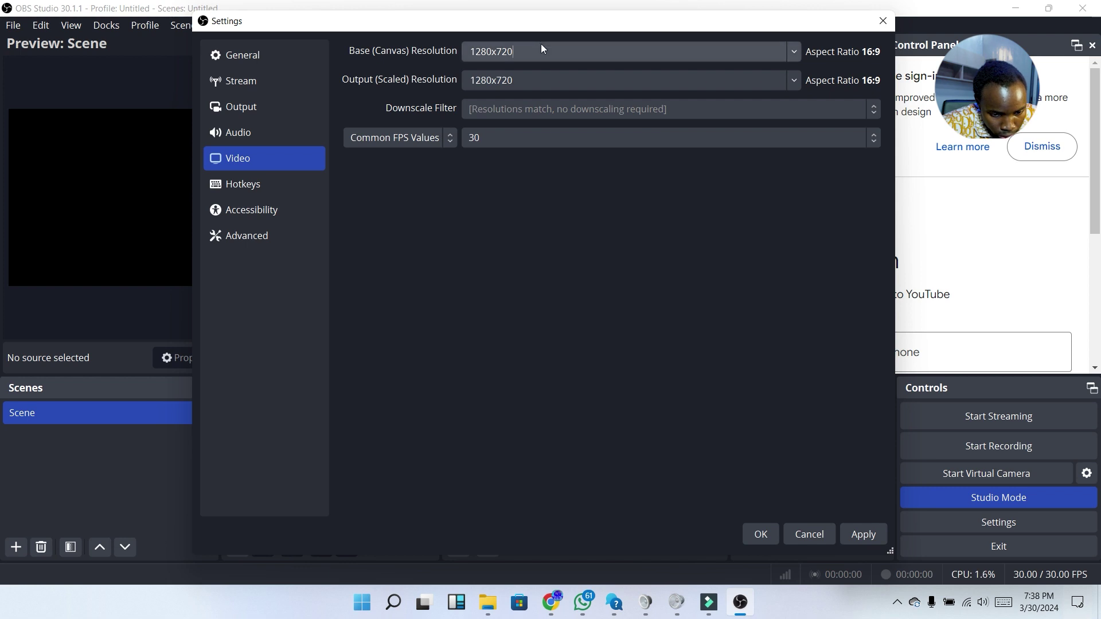
left_click(796, 58)
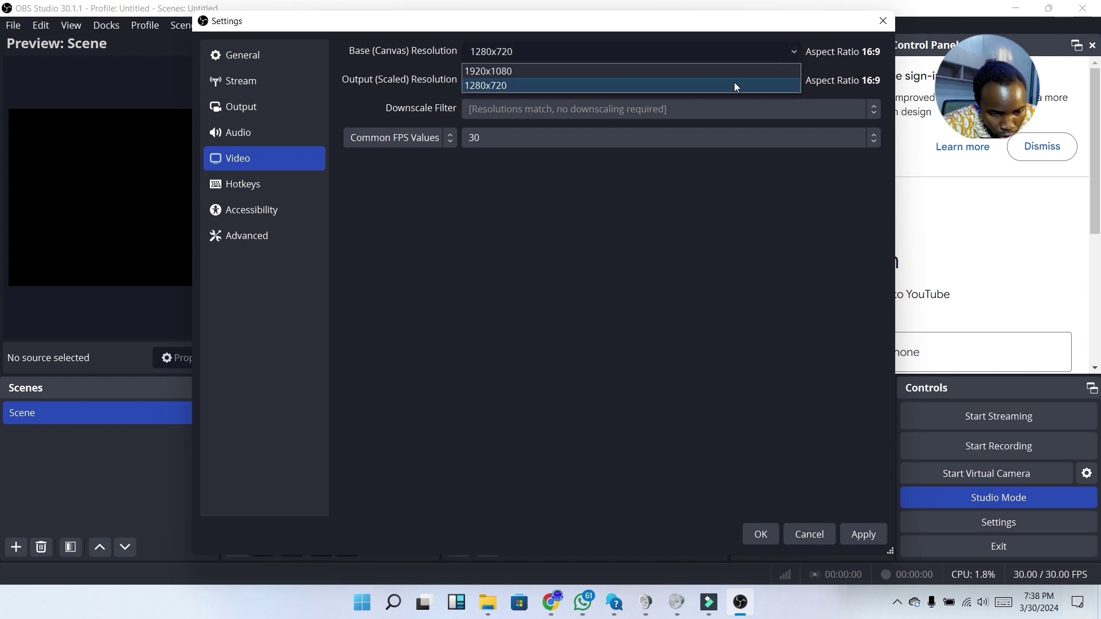
left_click(644, 70)
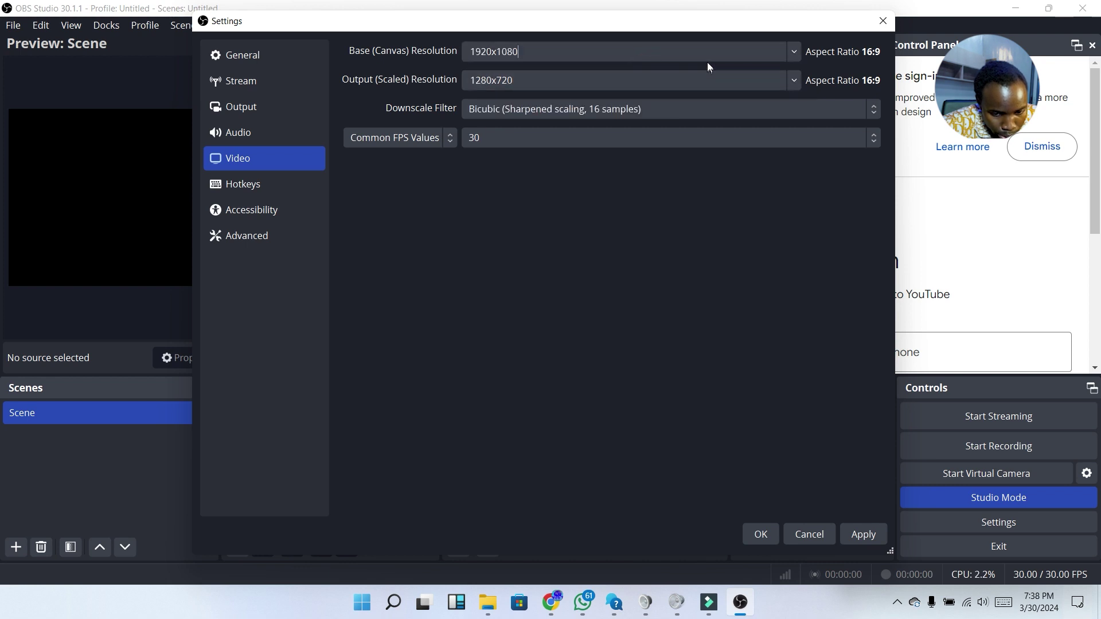
left_click(796, 56)
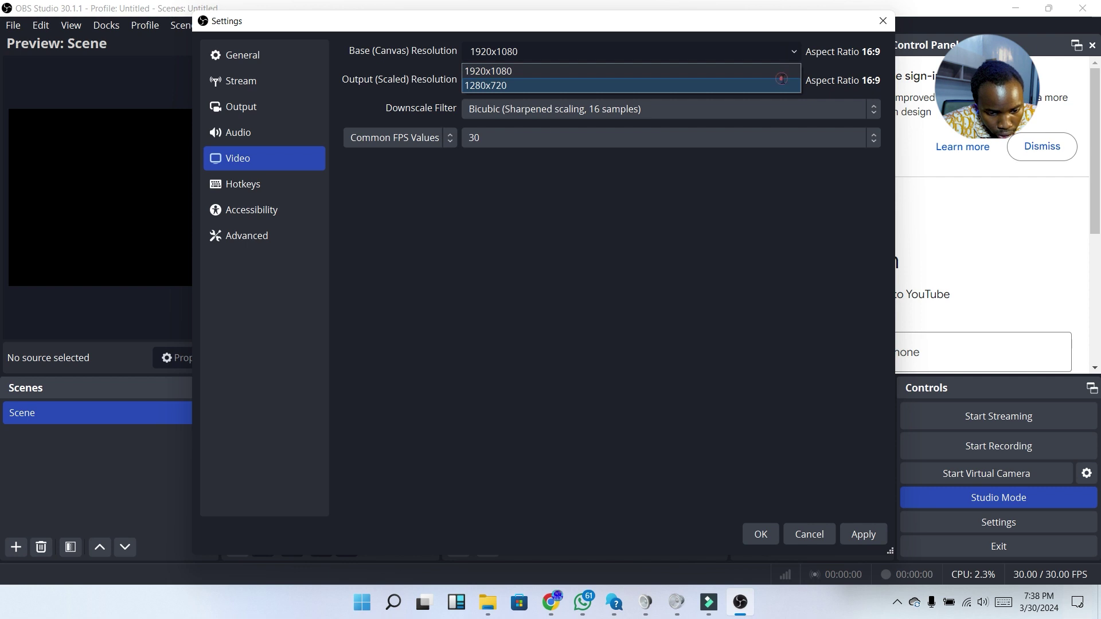
left_click(781, 81)
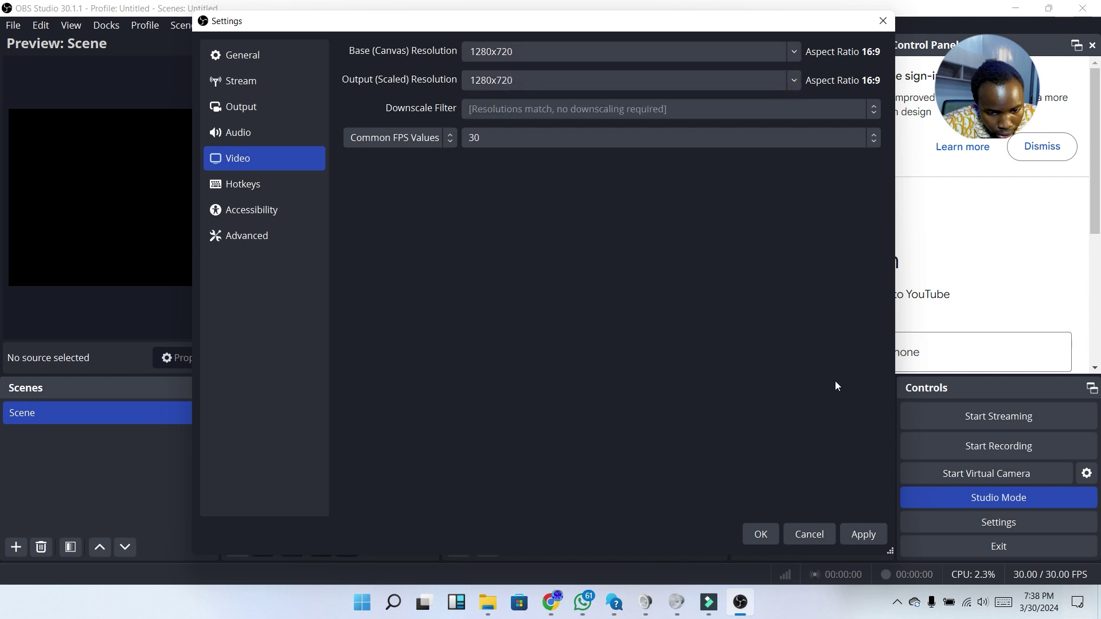
Step: Check the common FPS values and apply the video settings
left_click(499, 136)
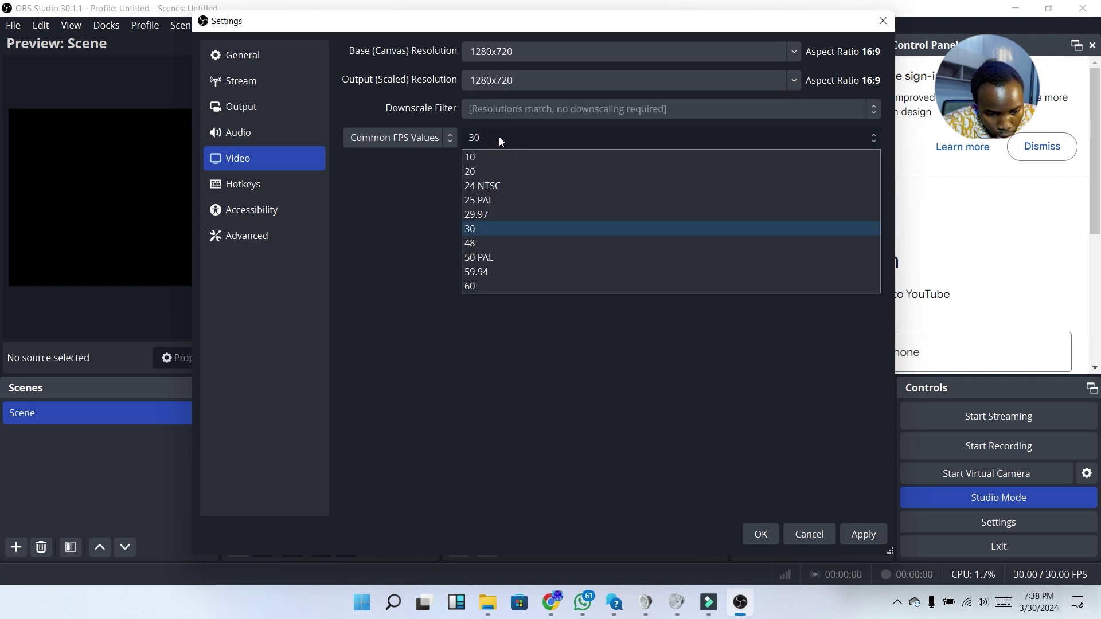
left_click(499, 137)
left_click(868, 534)
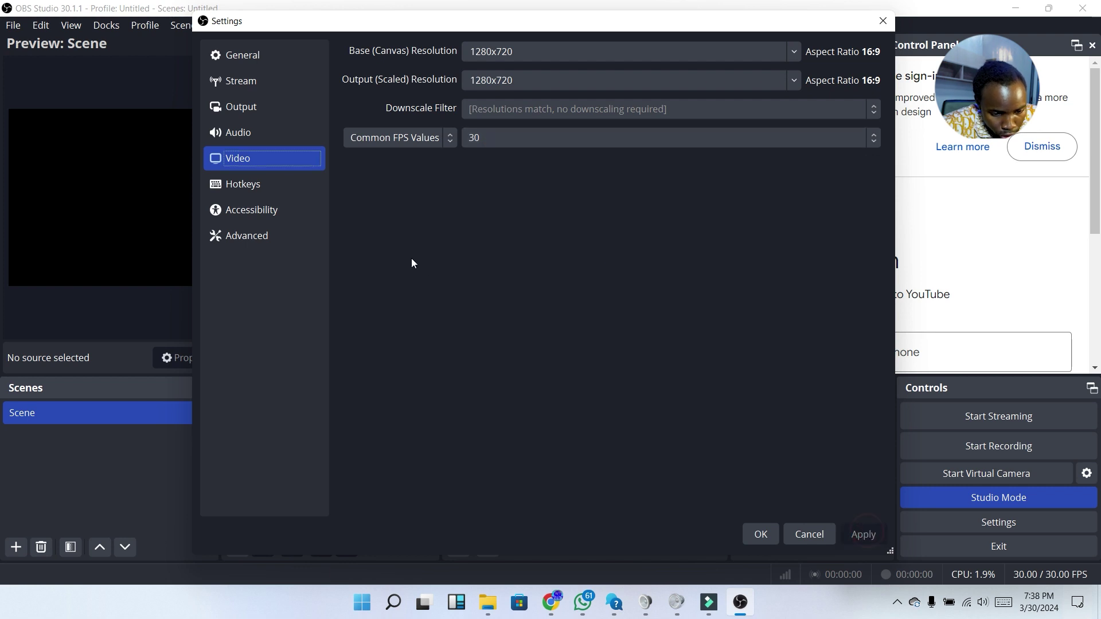
Step: Set the color range to Full and turn on automatic remuxing to mp4 in the advanced settings
left_click(306, 170)
left_click(305, 182)
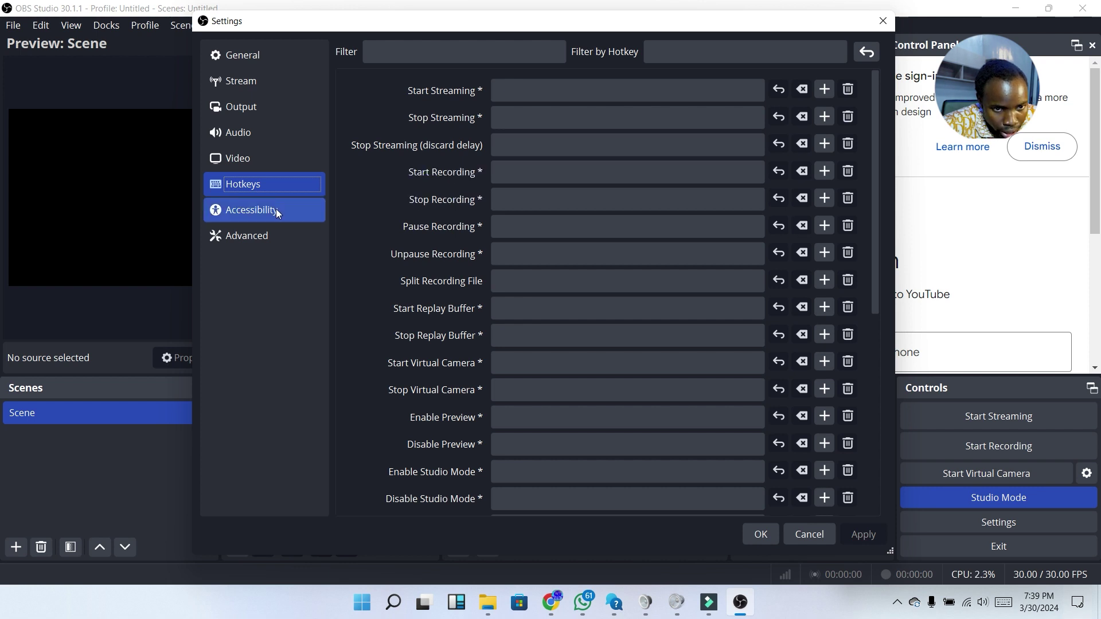
left_click(243, 241)
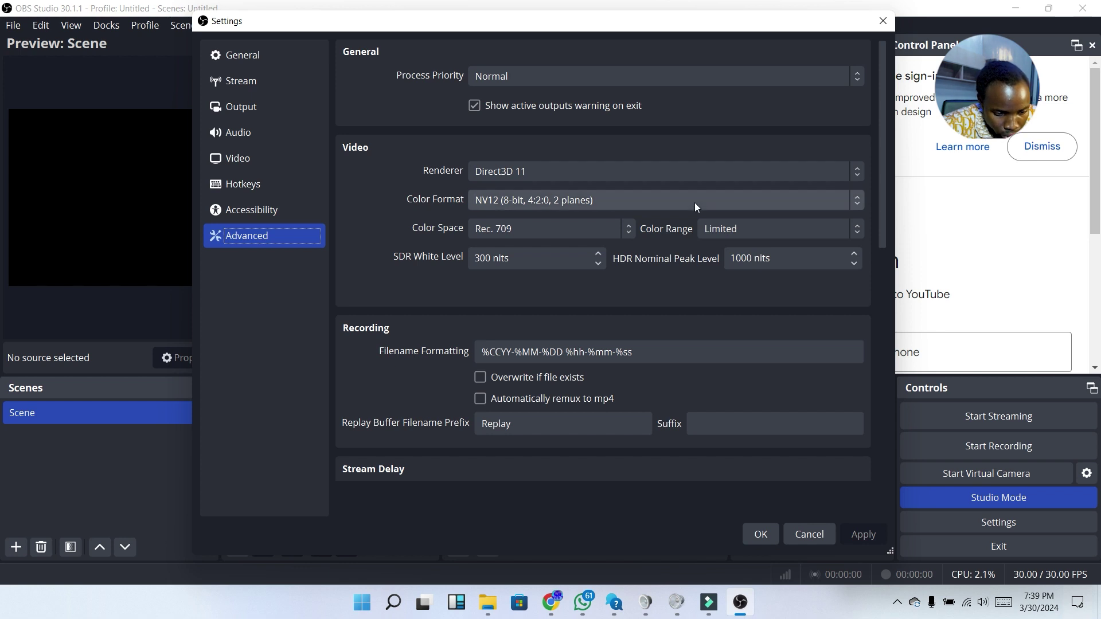
left_click(721, 229)
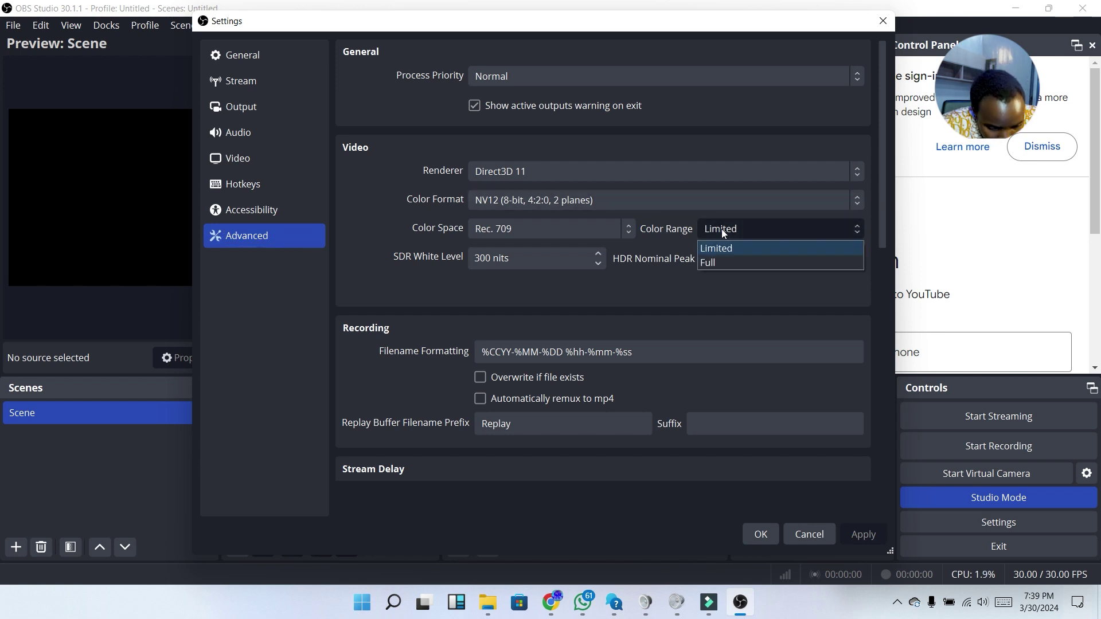
left_click(732, 260)
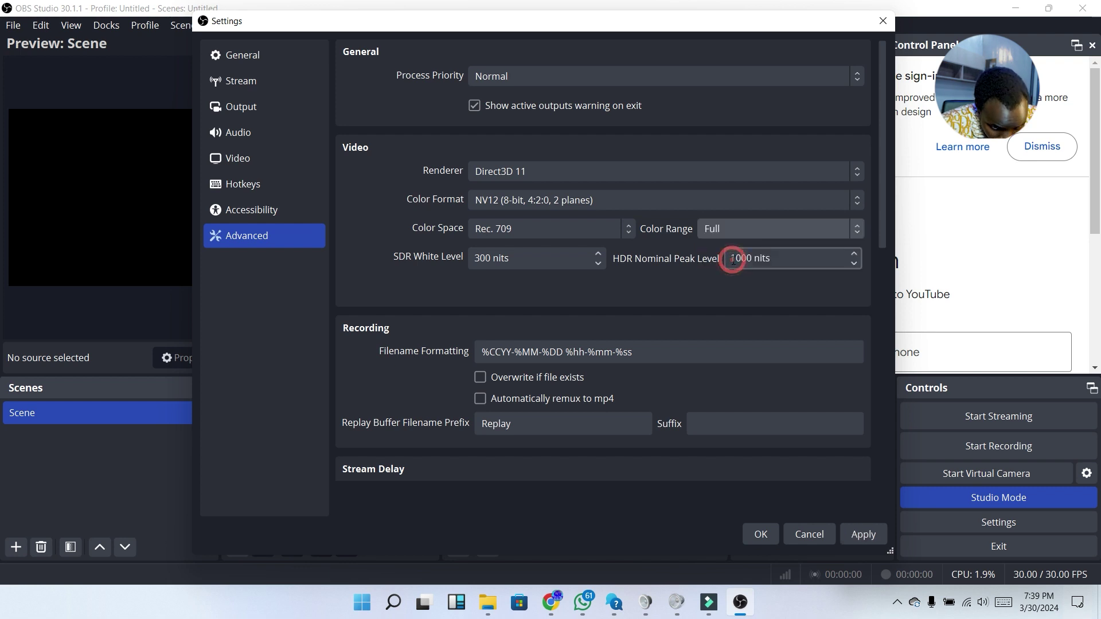
left_click(504, 401)
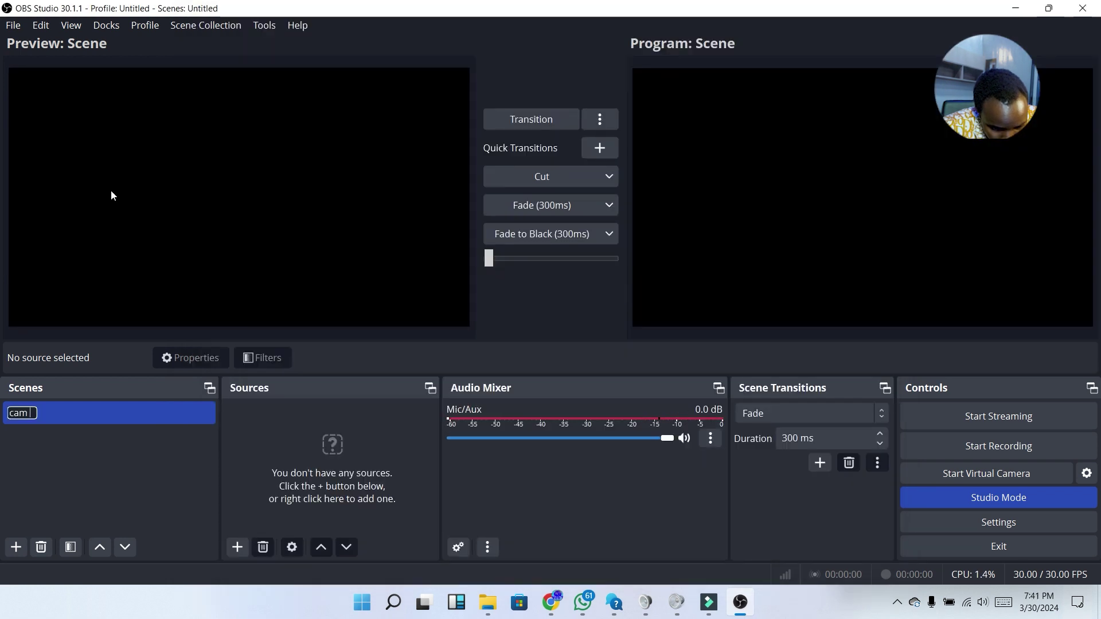
Step: Rename the scene as cam 1 and add a new video capture device source named cam to it
key("Return")
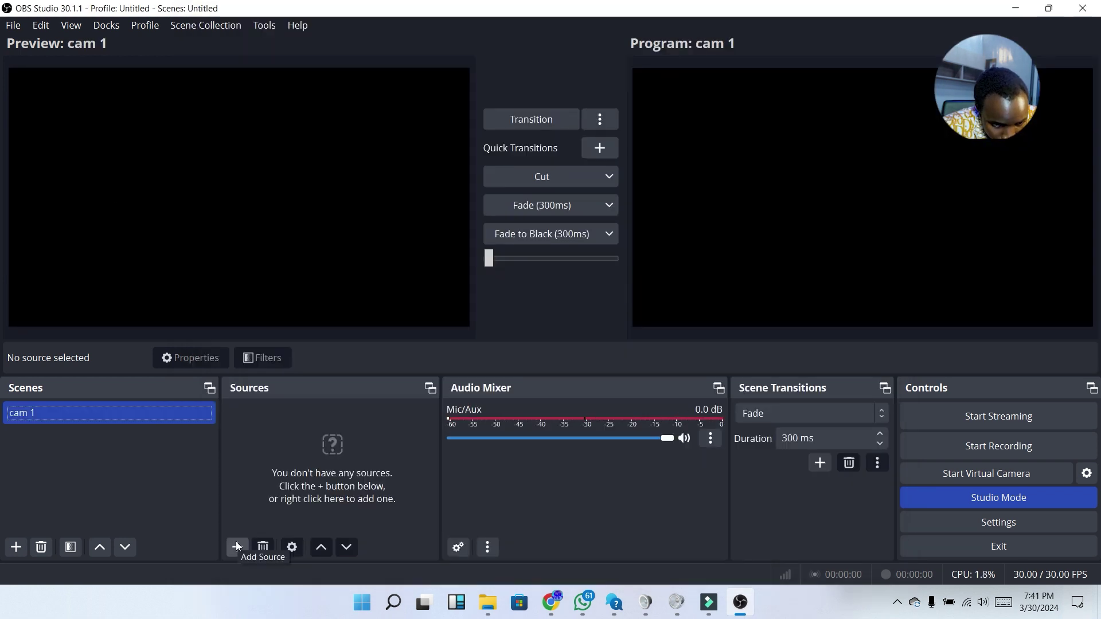
left_click(237, 546)
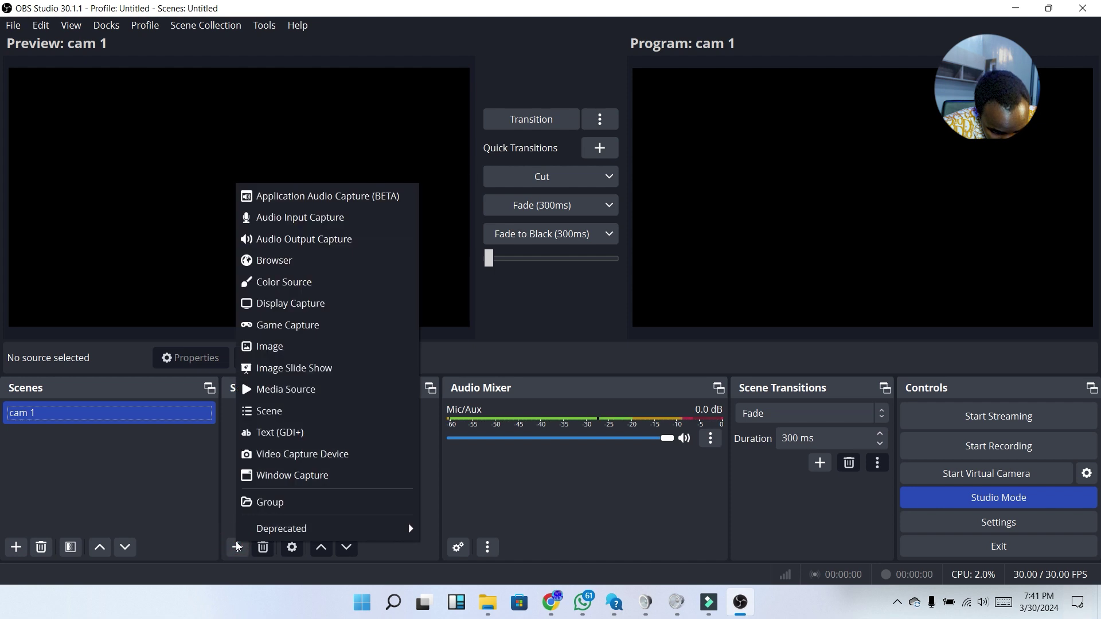
left_click(342, 454)
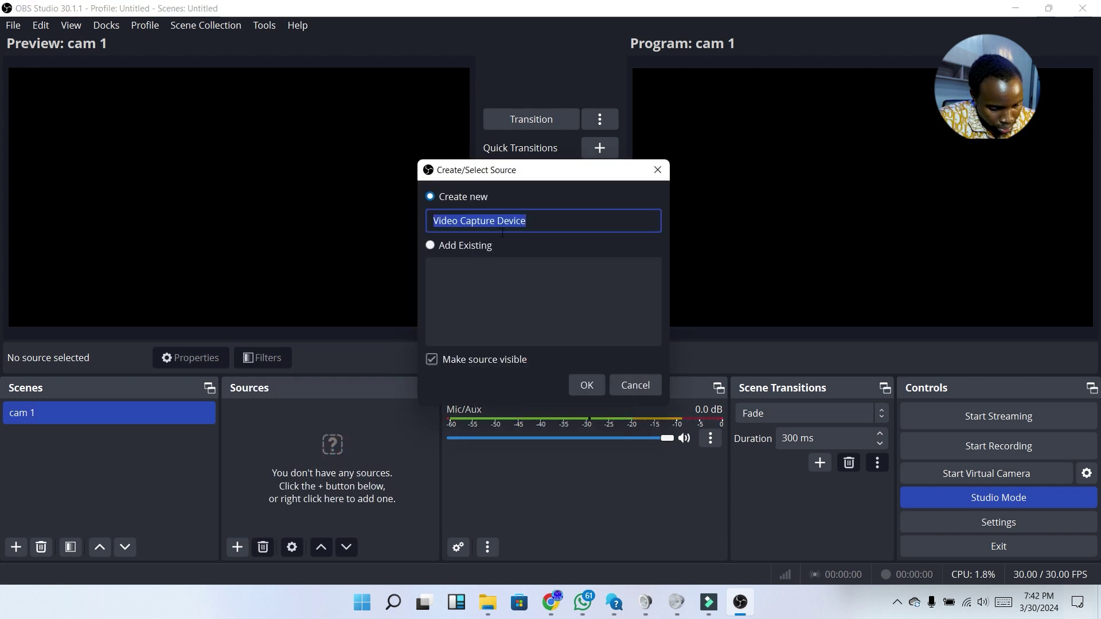
type("ca")
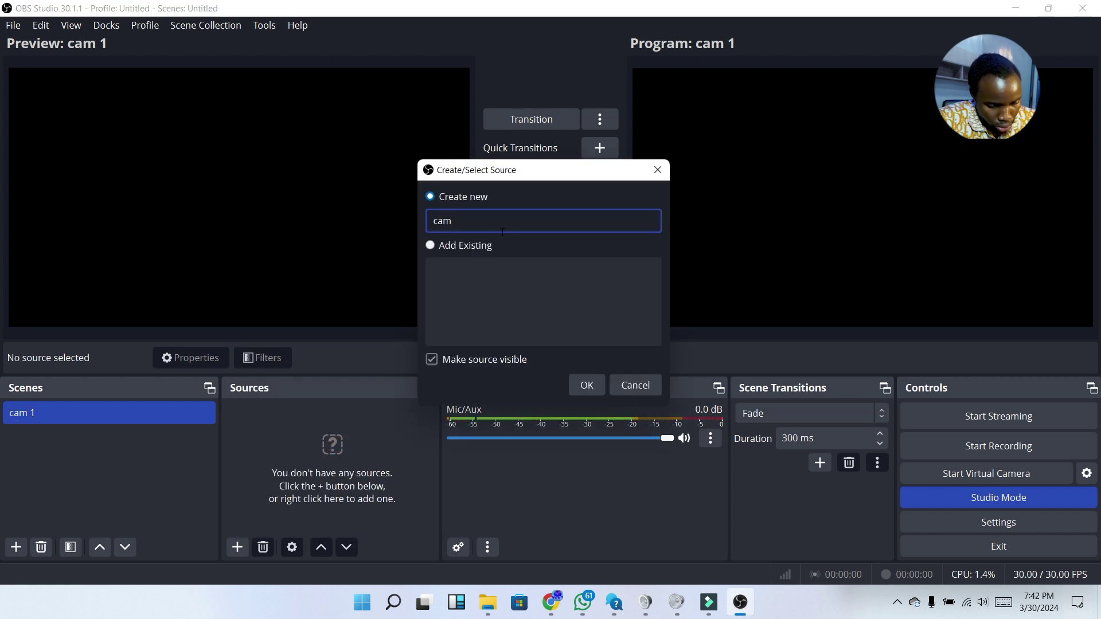
type("m")
key("Return")
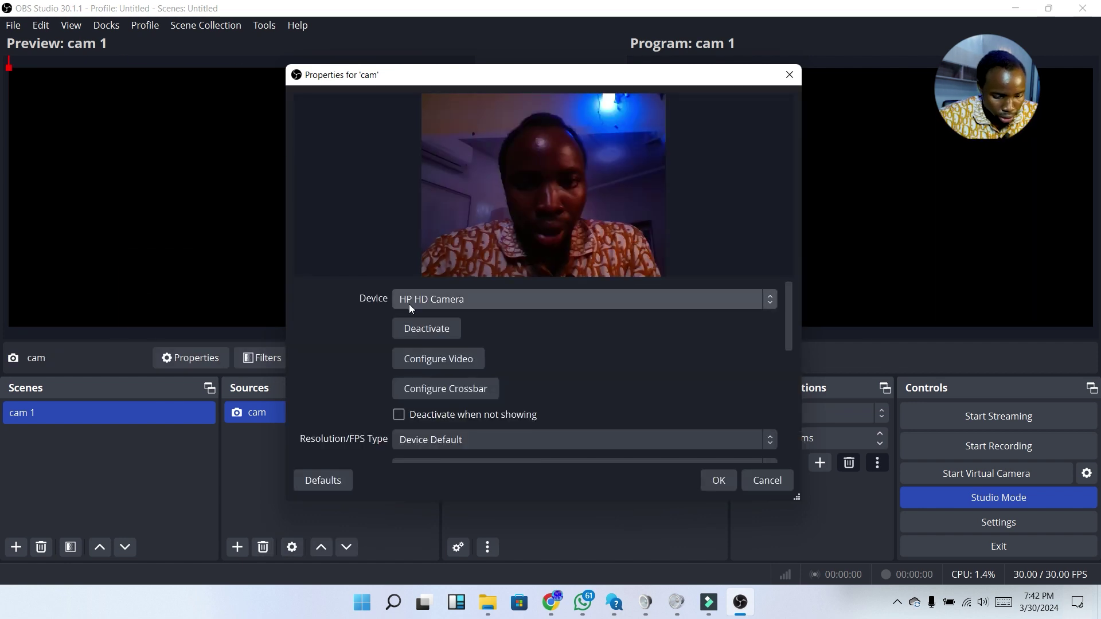
Step: Set the cam source's device to USB Video and accept its properties
left_click(410, 304)
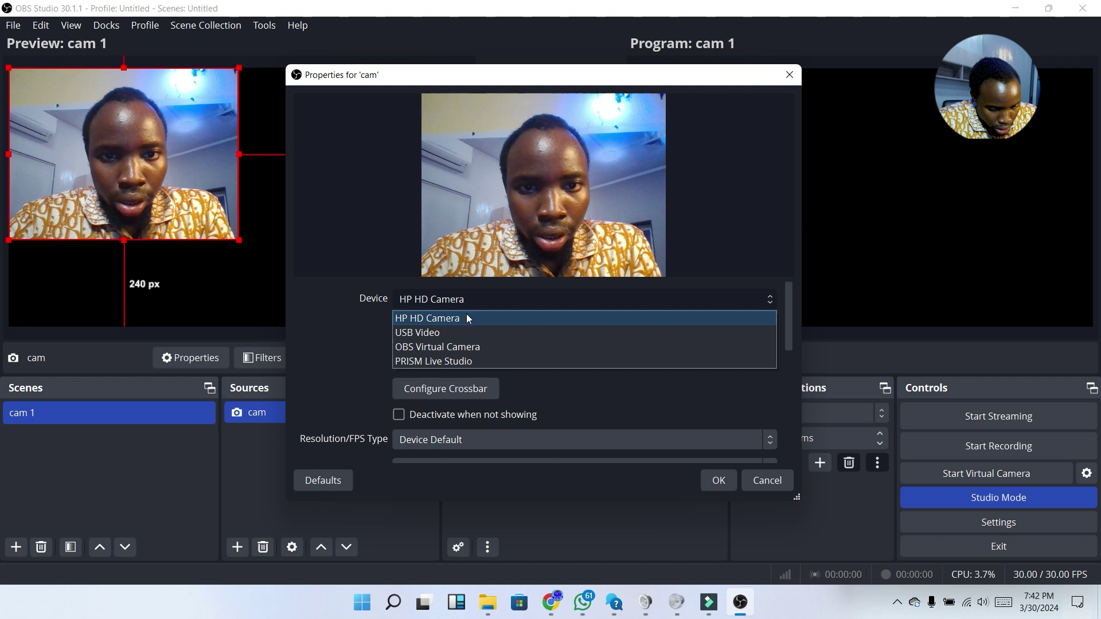
left_click(502, 334)
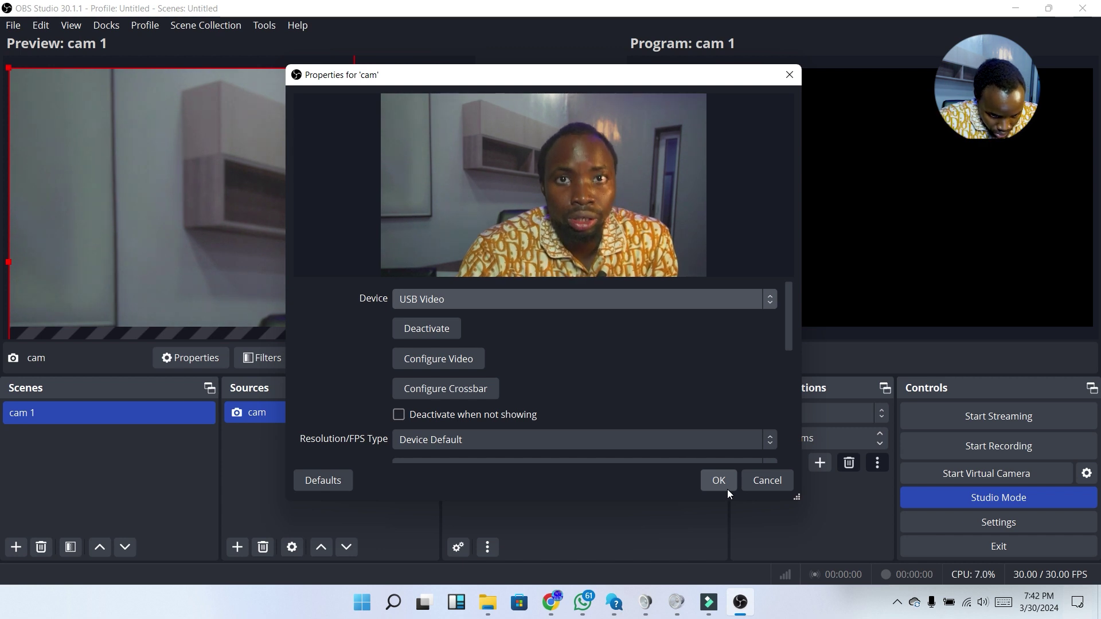
left_click(726, 488)
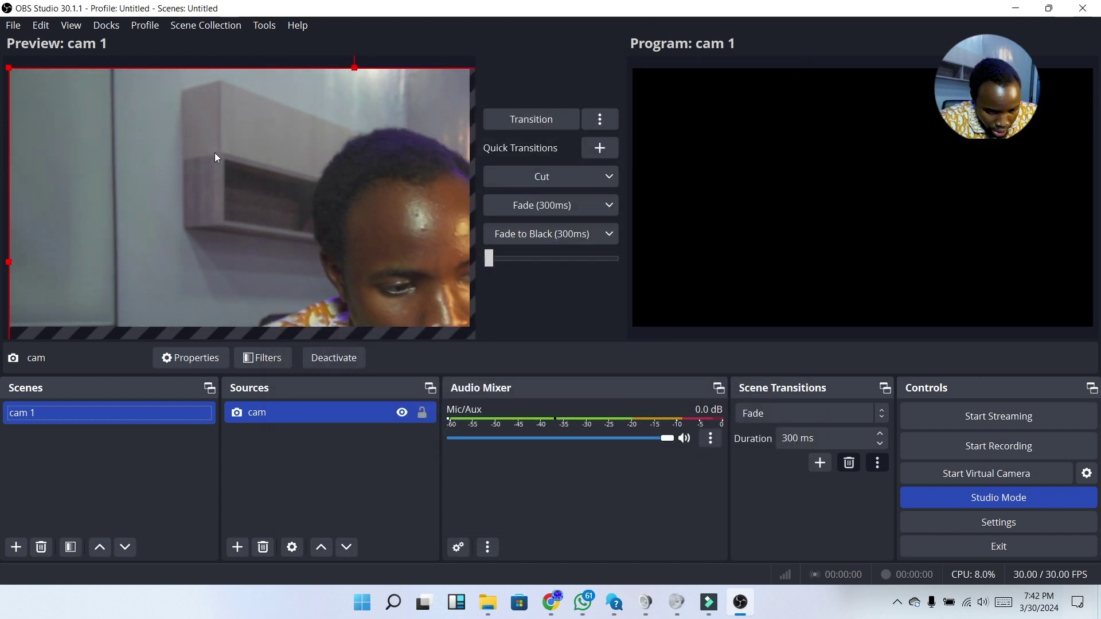
Step: Fit the cam source to the screen in the scene preview
right_click(250, 150)
mouse_move(367, 410)
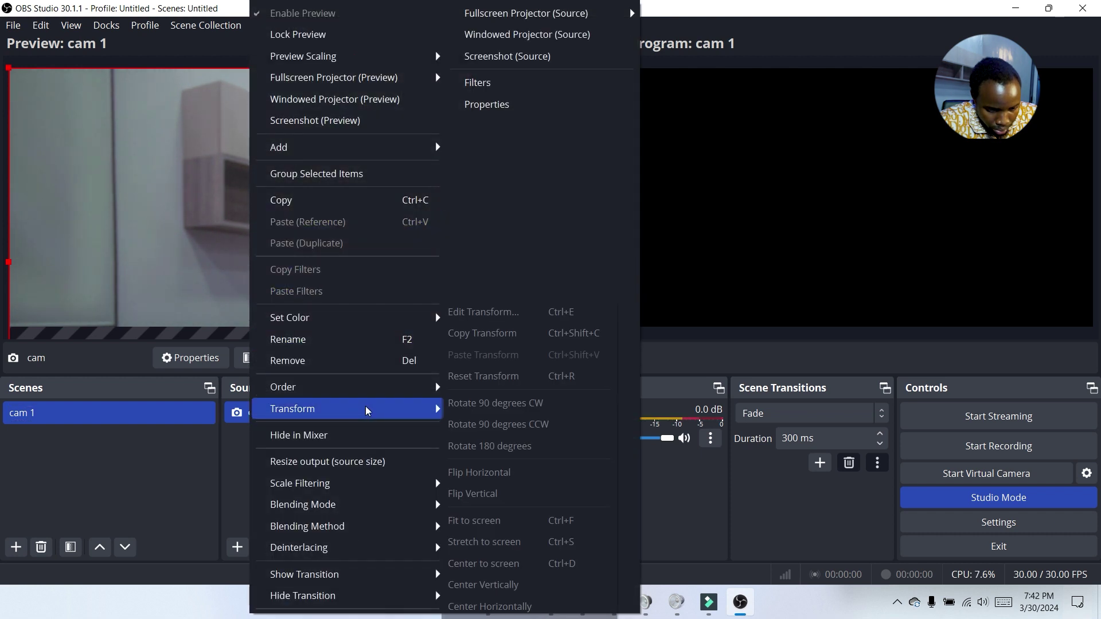
left_click(46, 166)
right_click(45, 166)
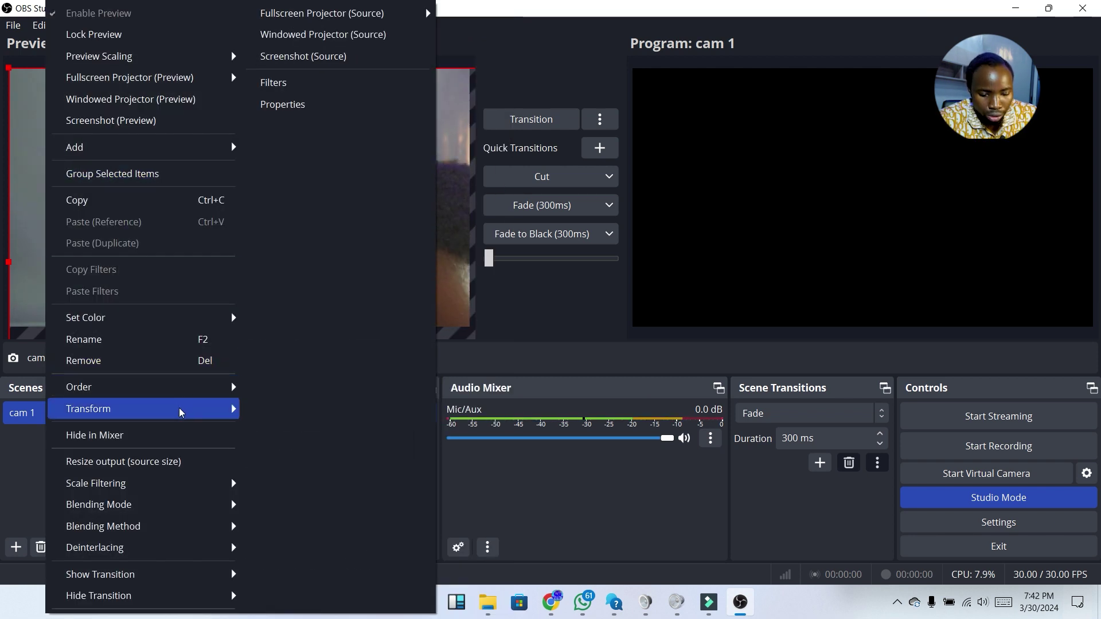
mouse_move(179, 412)
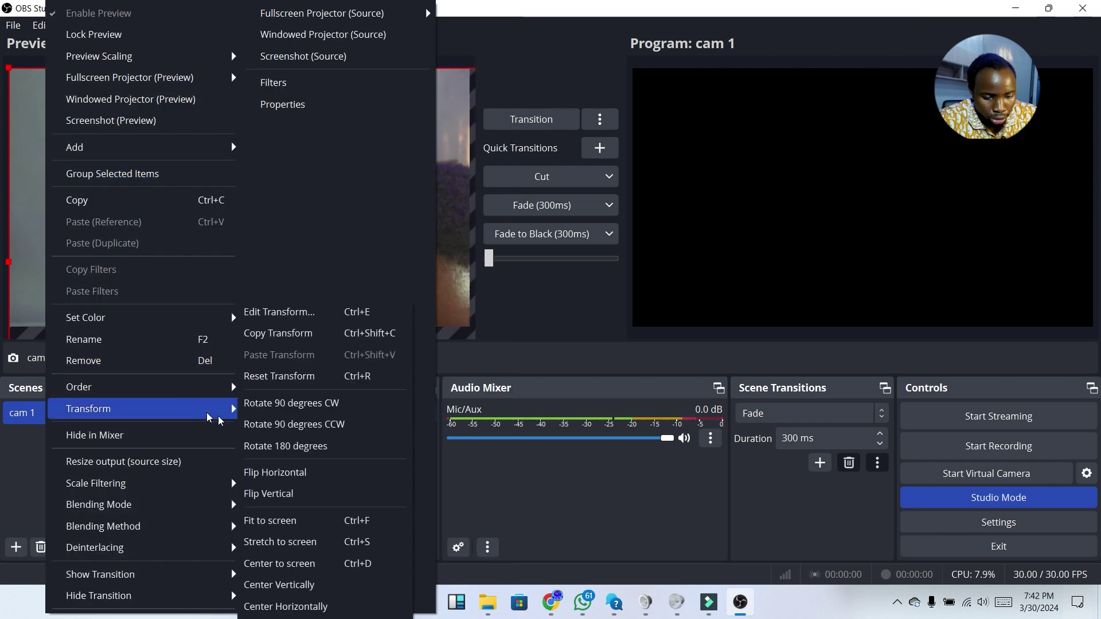
left_click(283, 522)
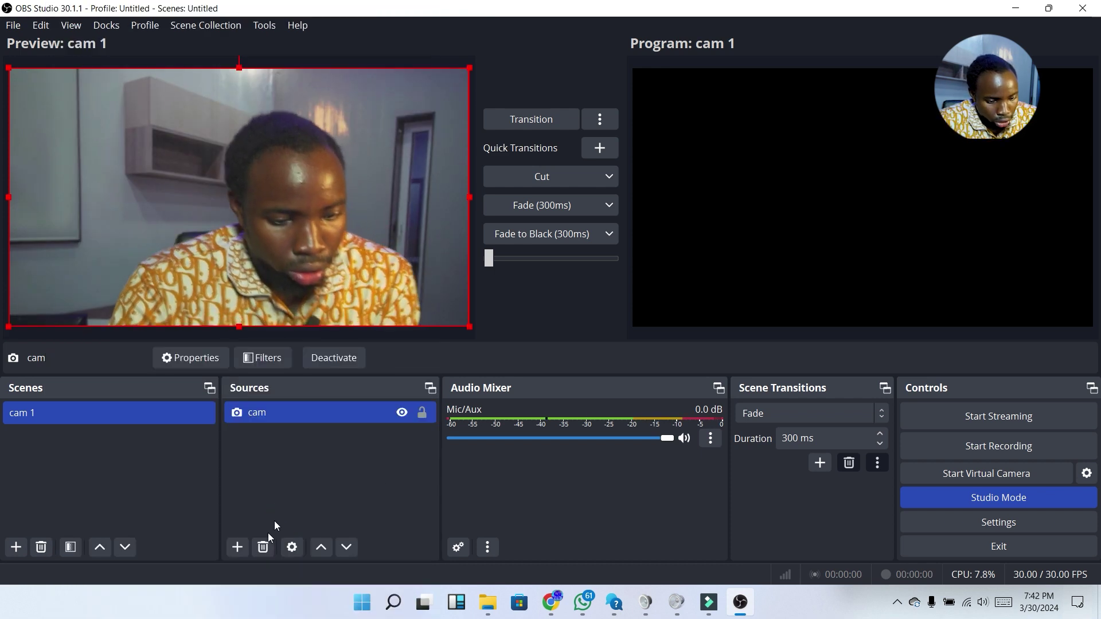
Step: Add a new image source named logo to the cam 1 scene, using the Osas Studio Logon.png file
left_click(241, 546)
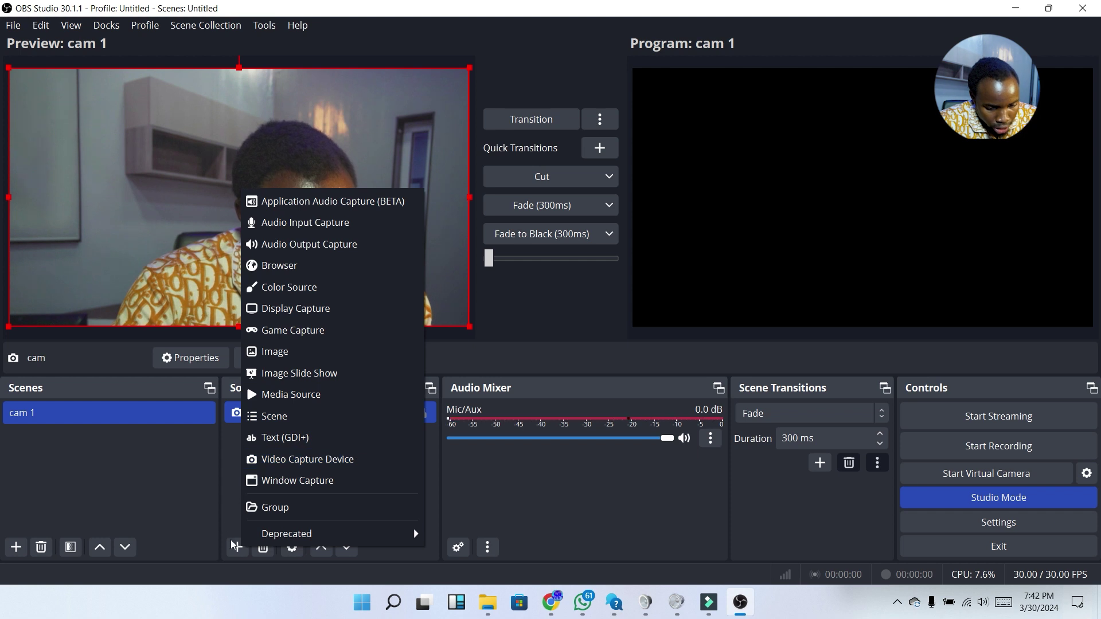
left_click(233, 545)
left_click(236, 546)
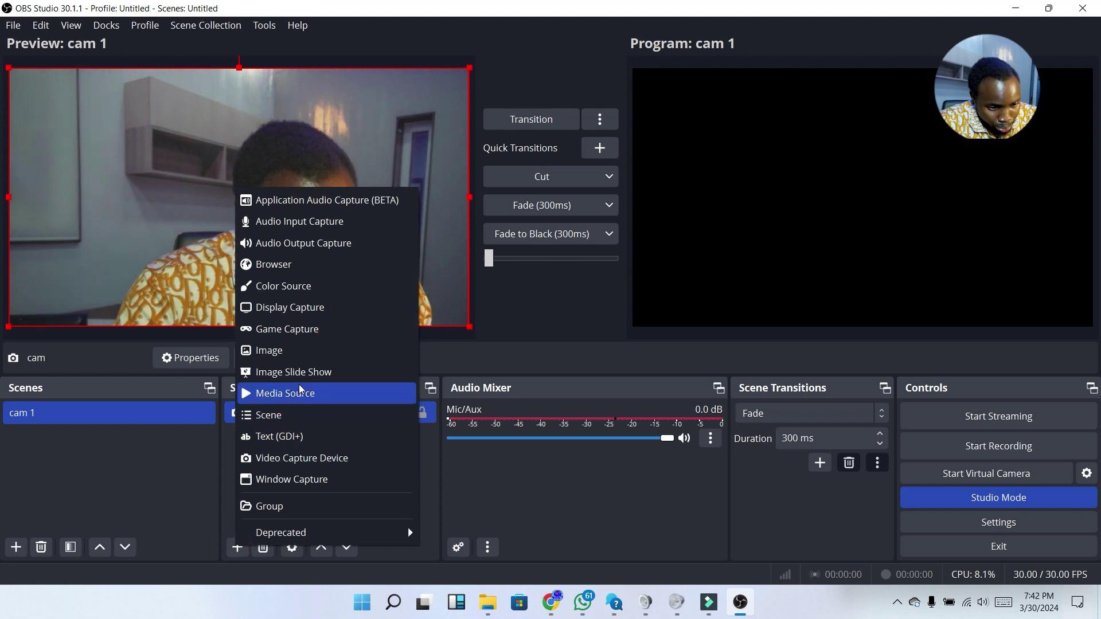
left_click(269, 351)
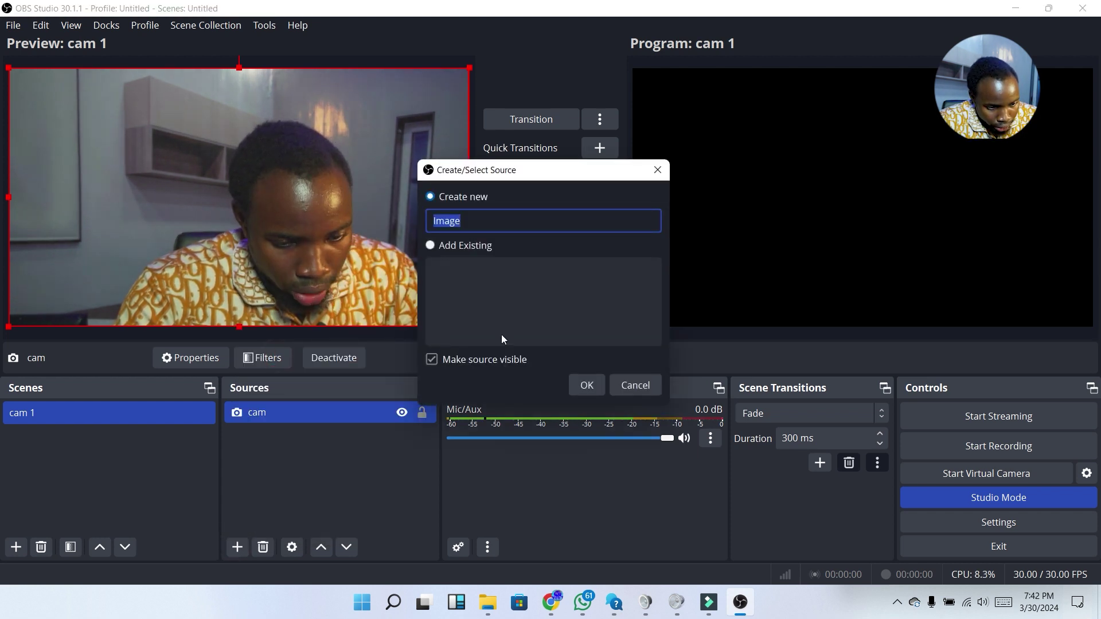
type("logo")
key("Return")
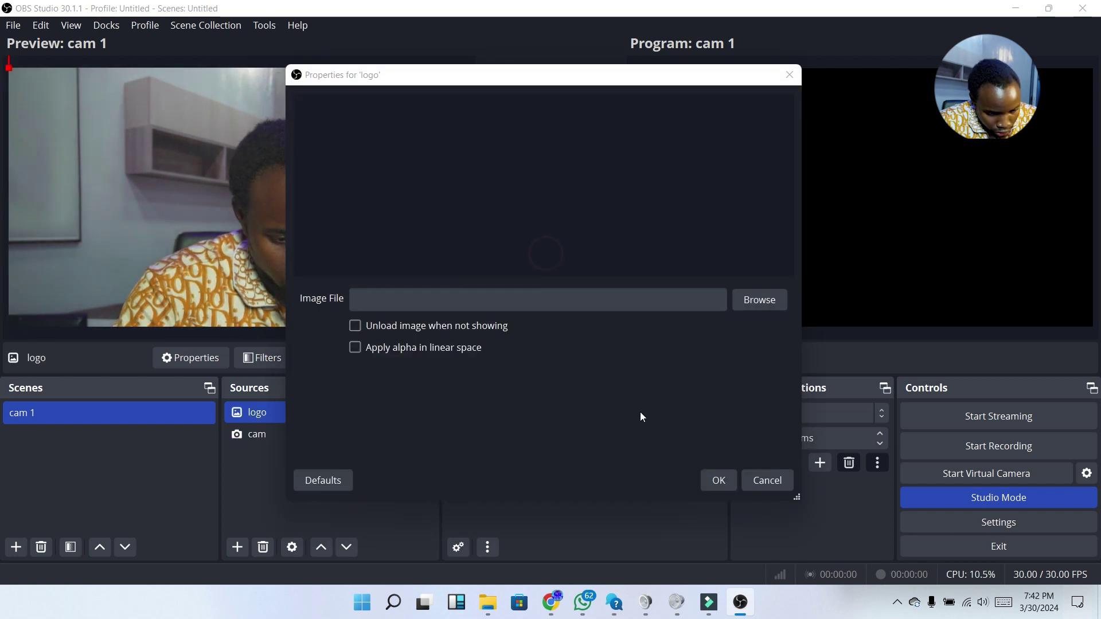
left_click(718, 480)
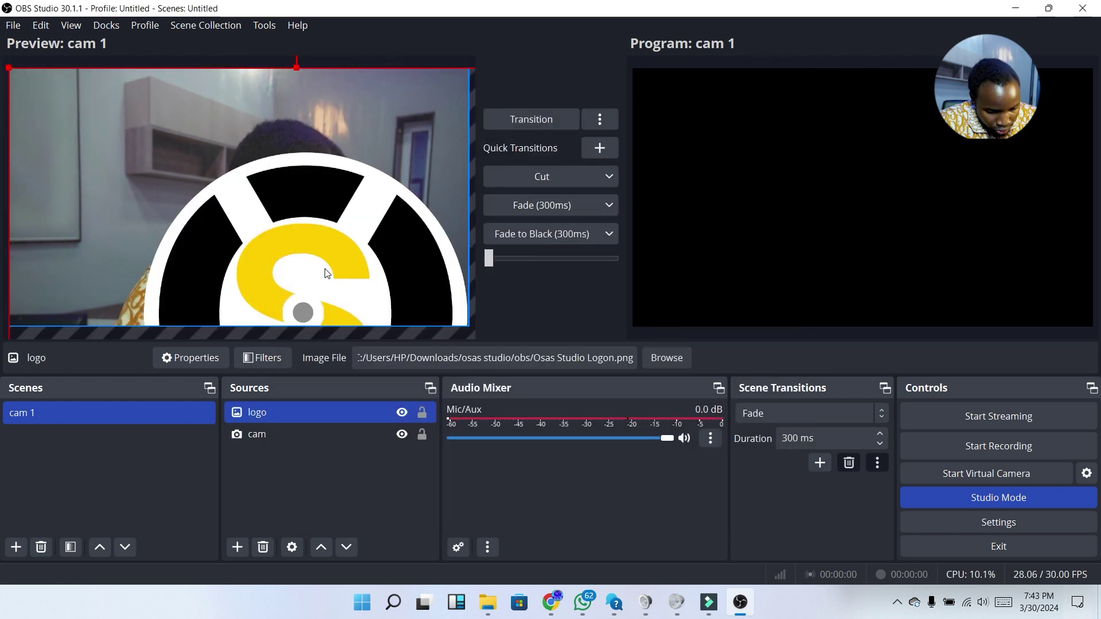
Step: Fit the logo to the screen, and shrink it into a small mark in the upper-left corner of the camera picture
right_click(314, 412)
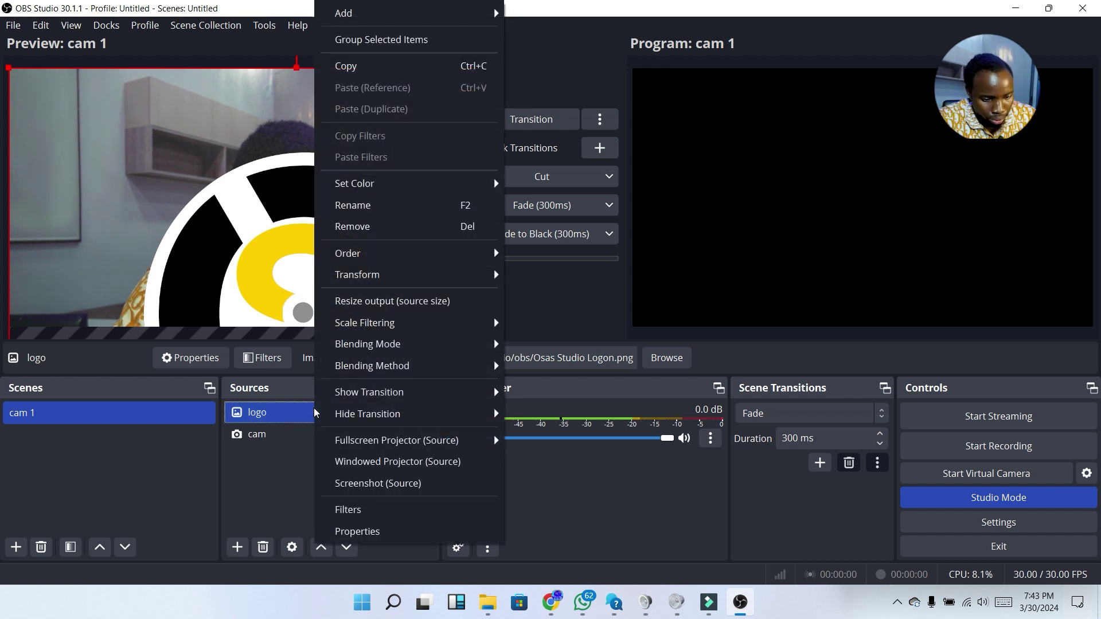
mouse_move(438, 277)
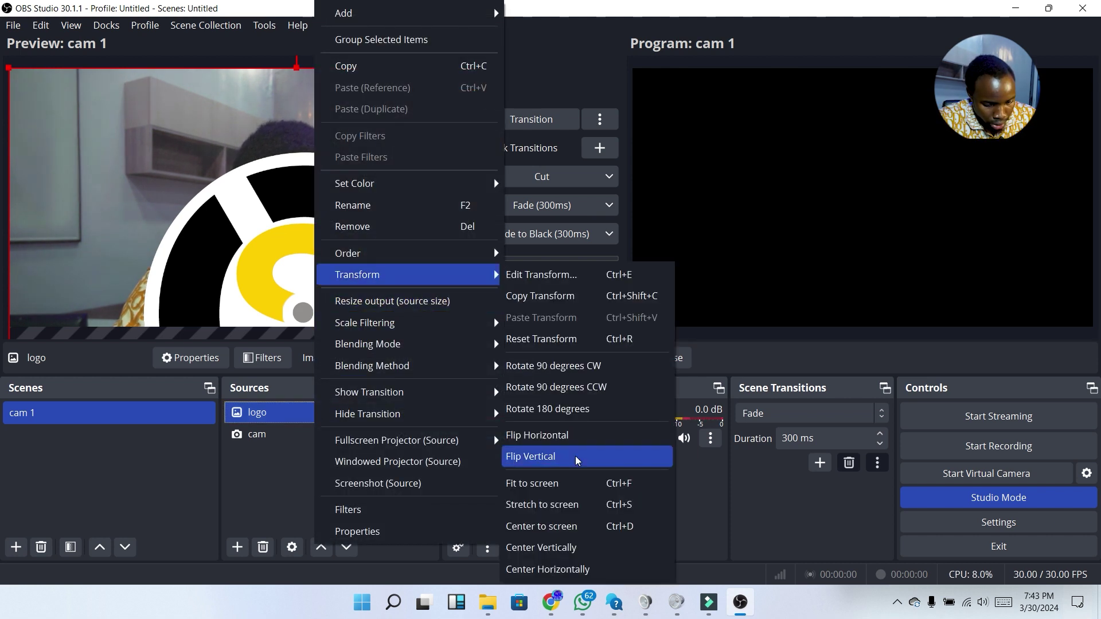
left_click(567, 489)
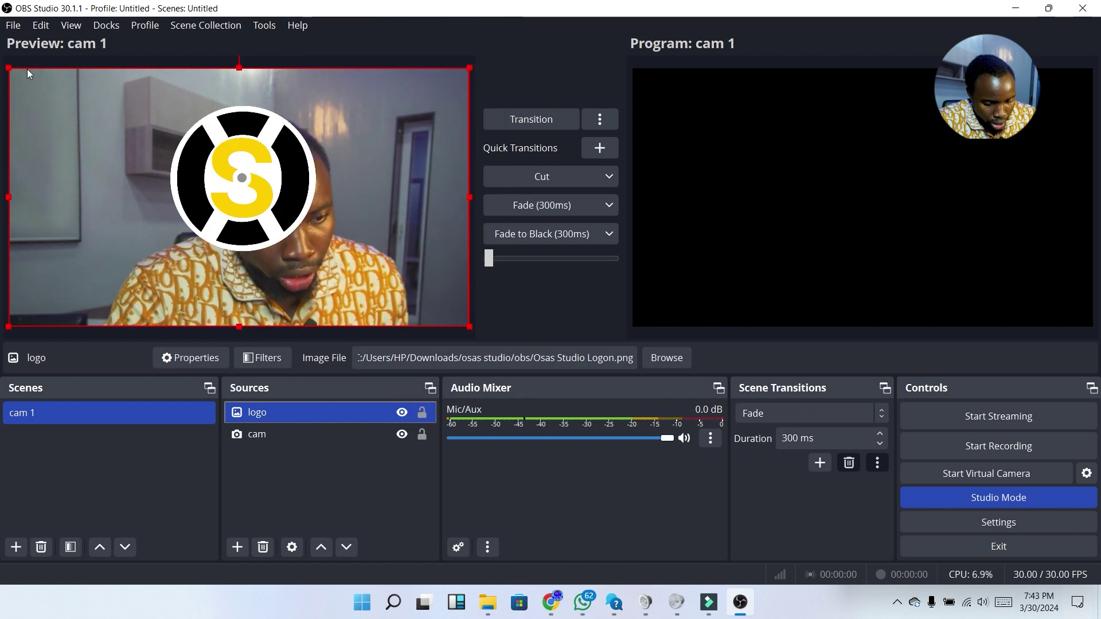
mouse_move(13, 69)
left_mouse_down()
mouse_move(258, 132)
mouse_move(355, 235)
mouse_move(417, 280)
mouse_move(20, 88)
left_mouse_up()
Step: Add a media source named logo 1 to the background scene and load the logo.mp4 video as its local file
left_click(237, 548)
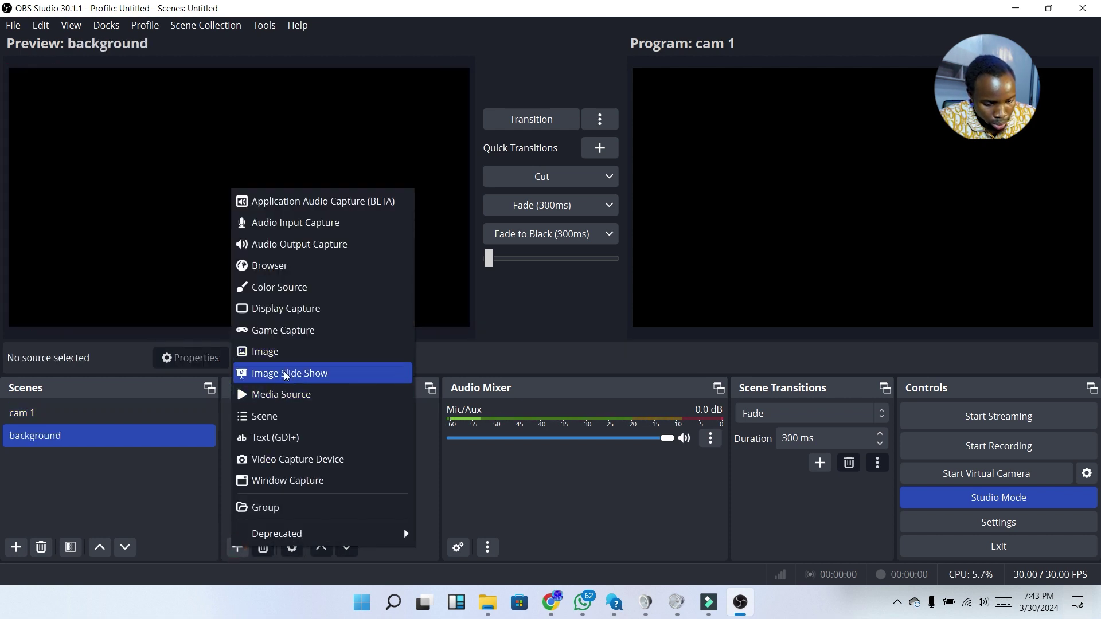
left_click(294, 401)
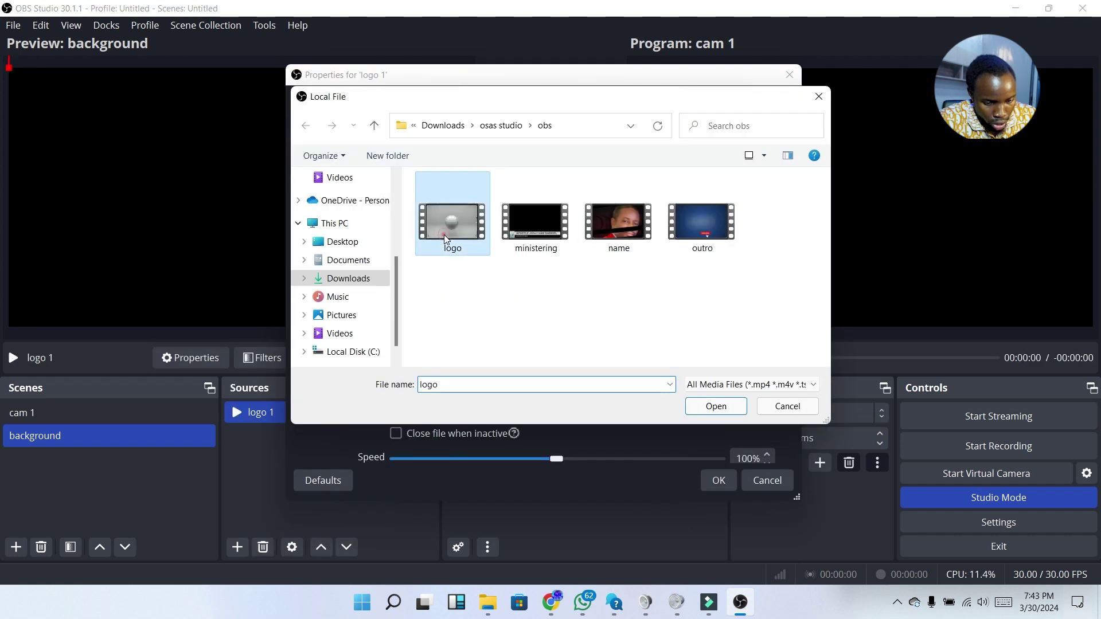
double_click(445, 236)
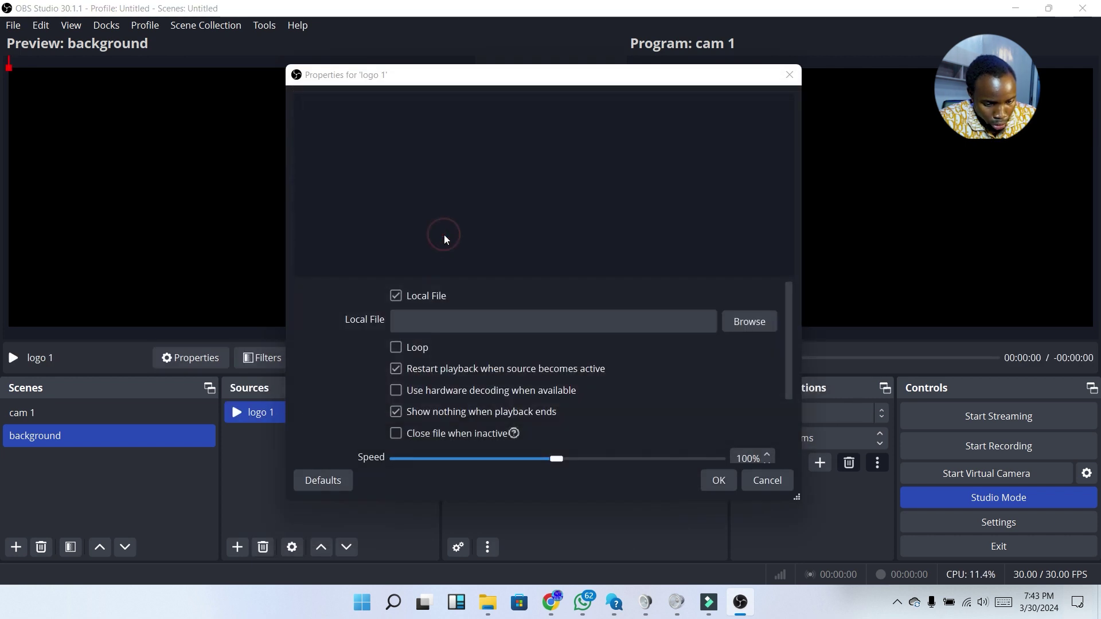
Step: Make logo 1 loop with hardware decoding and without showing nothing when playback ends, and scale it to fill the screen
left_click(412, 349)
left_click(434, 413)
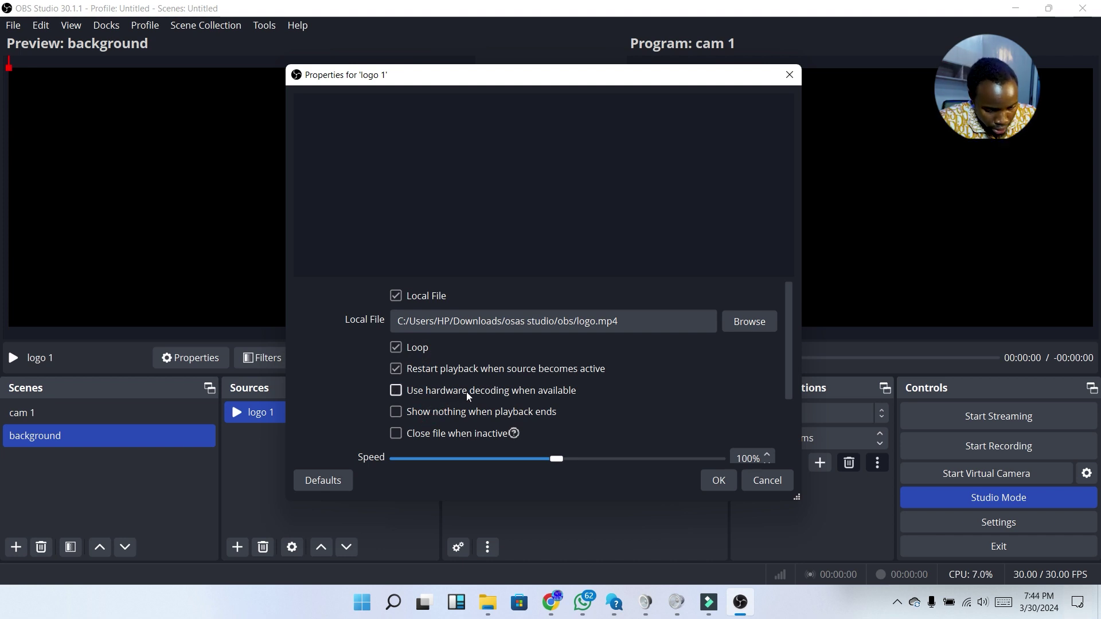
left_click(466, 391)
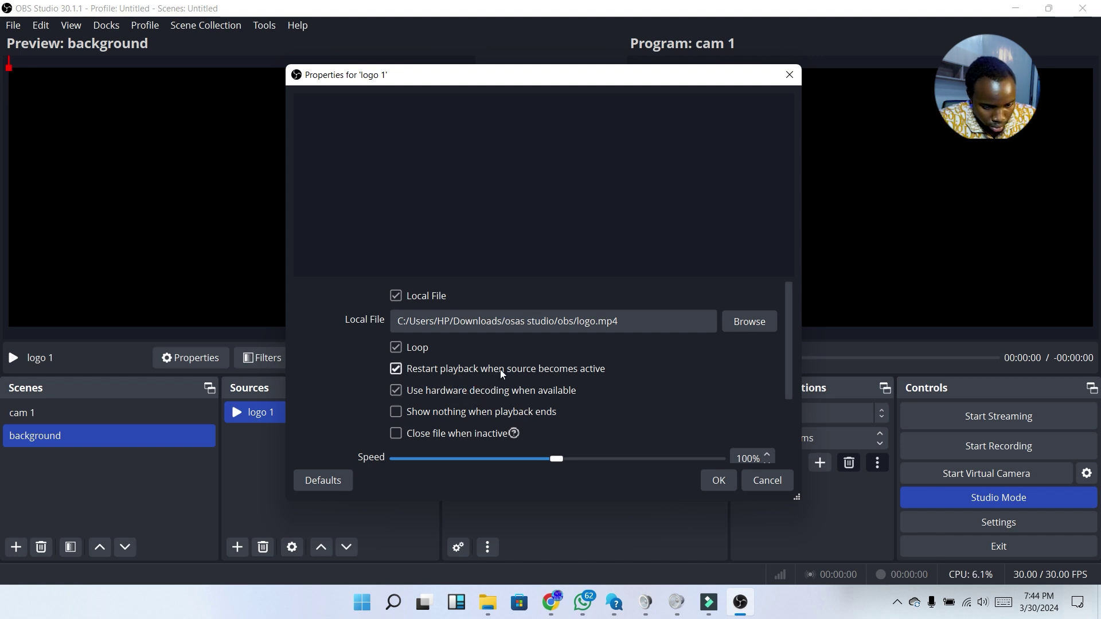
left_click(719, 481)
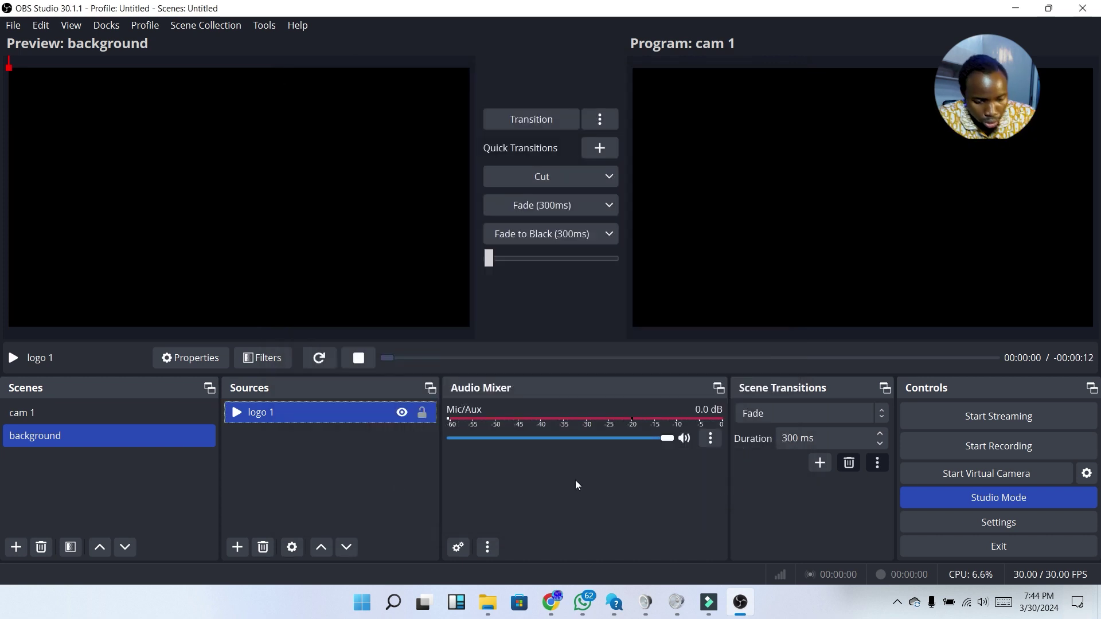
right_click(304, 417)
mouse_move(446, 274)
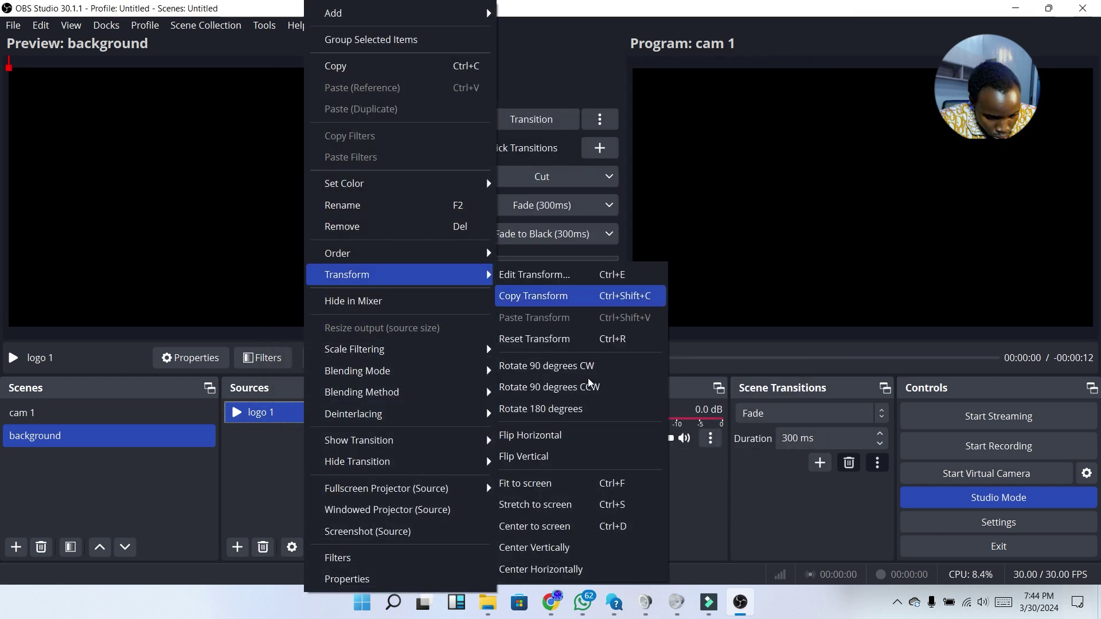
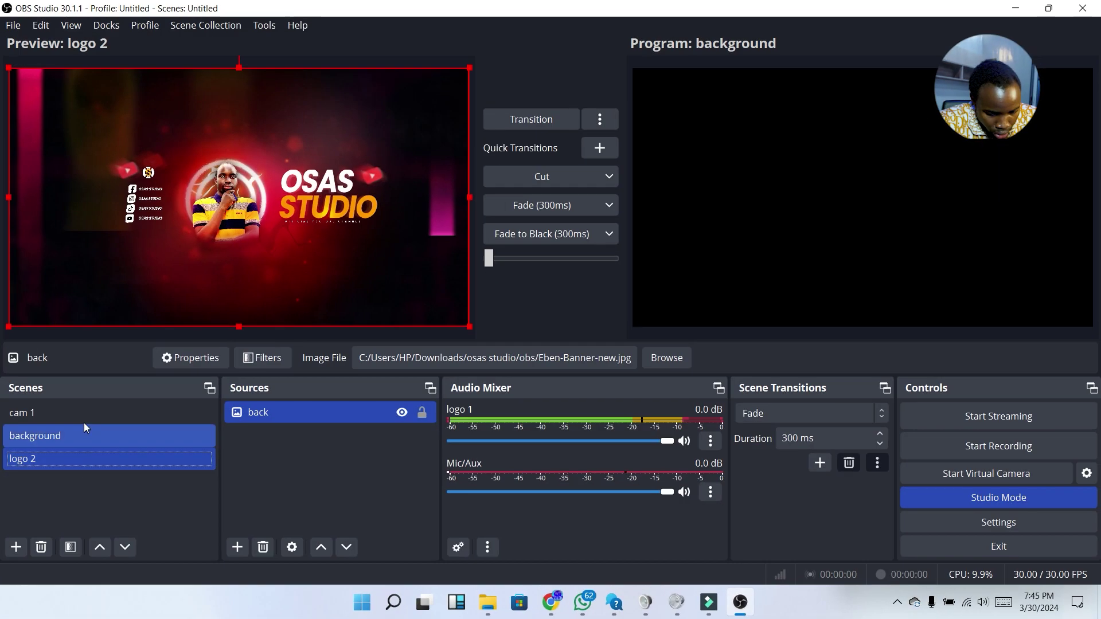
Step: Duplicate the cam 1 scene as a new scene named lower third
left_click(84, 423)
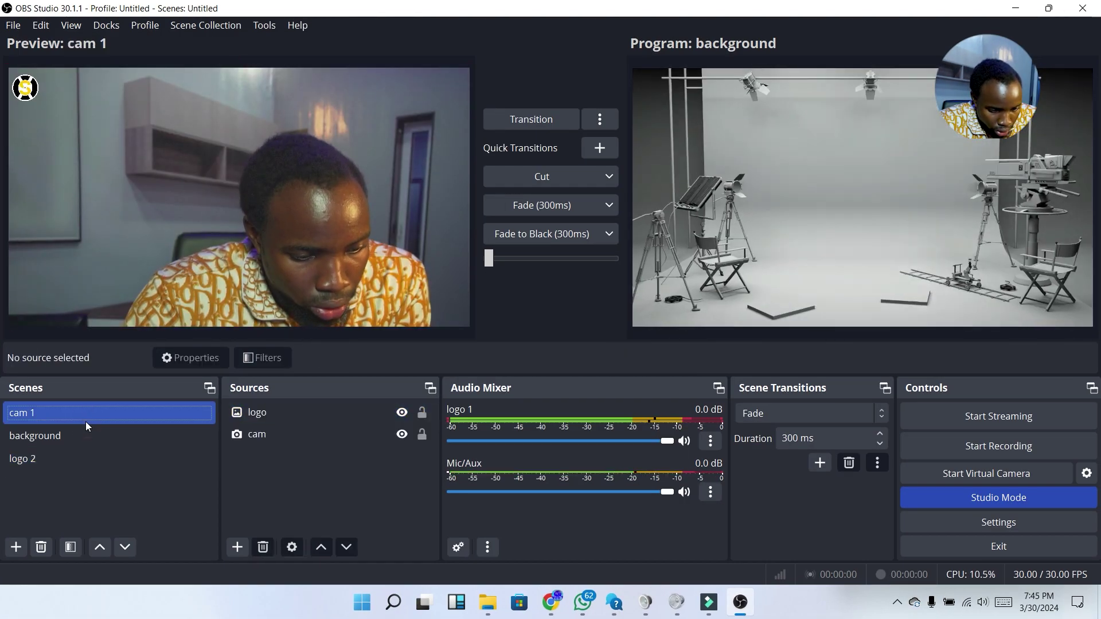
right_click(53, 420)
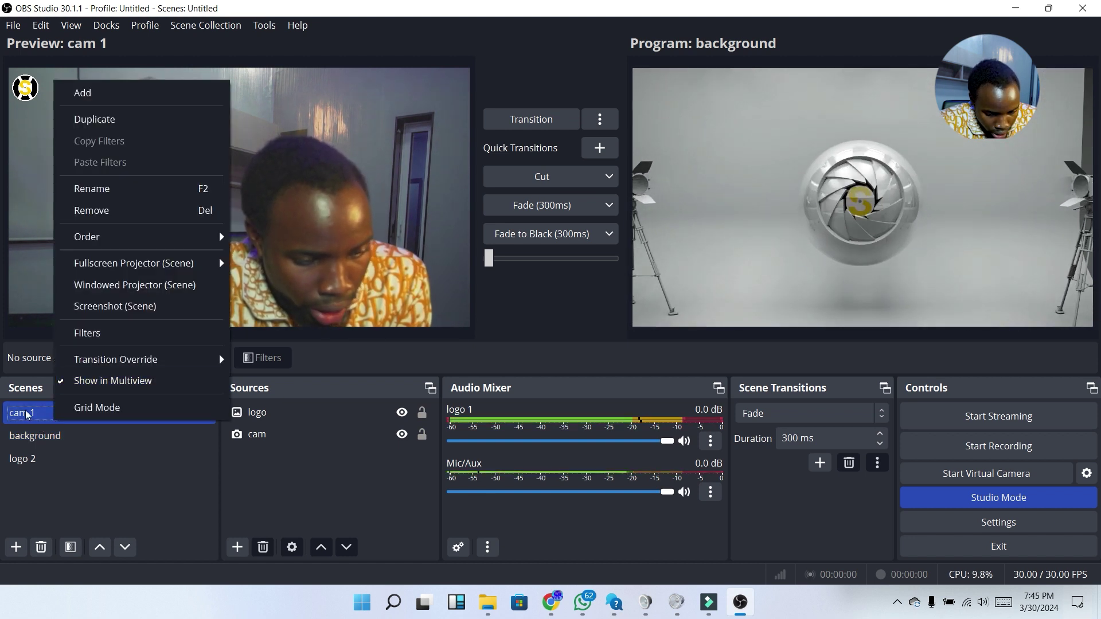
right_click(26, 414)
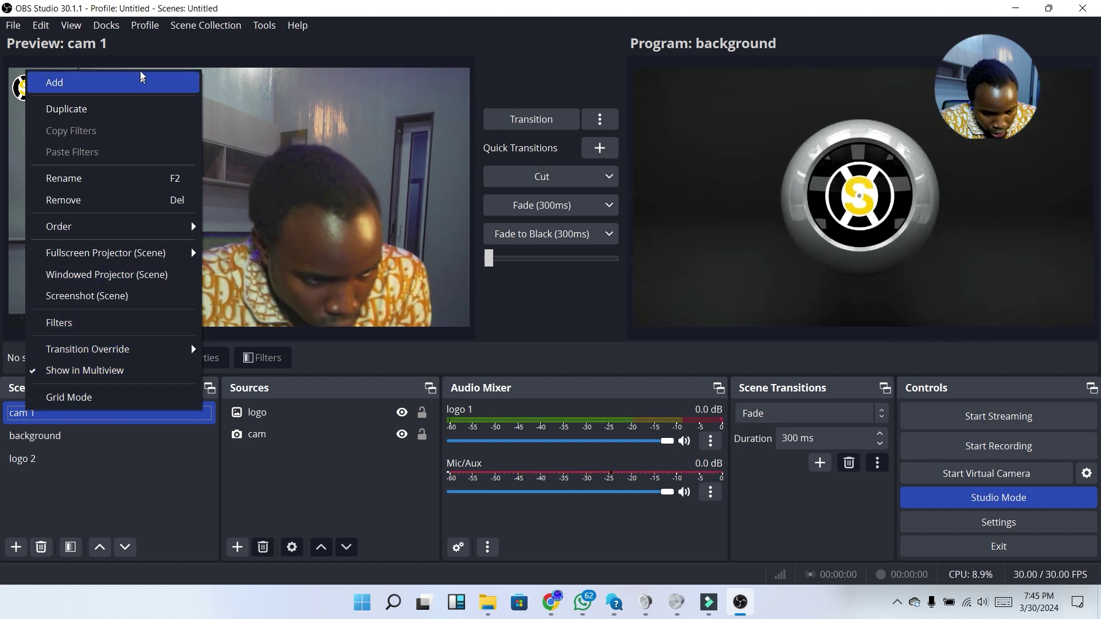
left_click(112, 108)
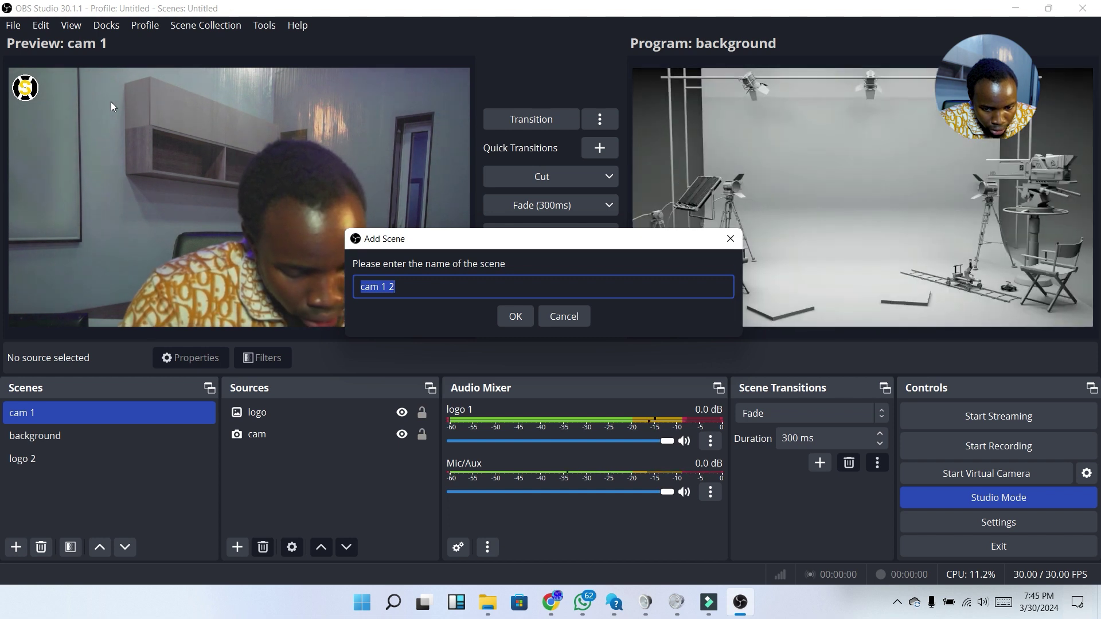
type("lowe")
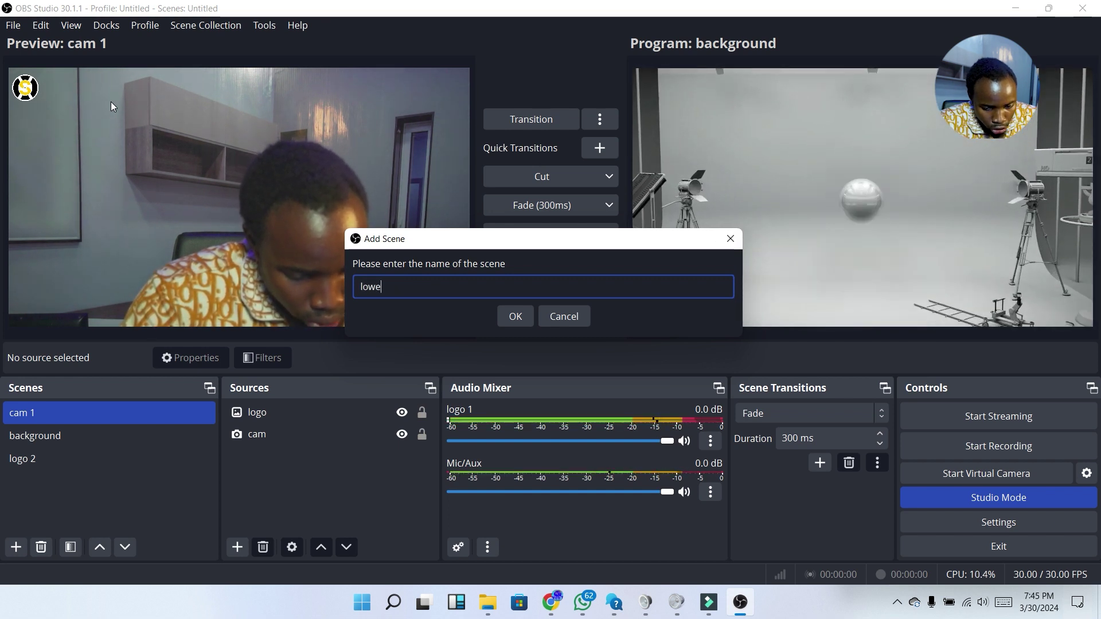
type("r third")
key("Return")
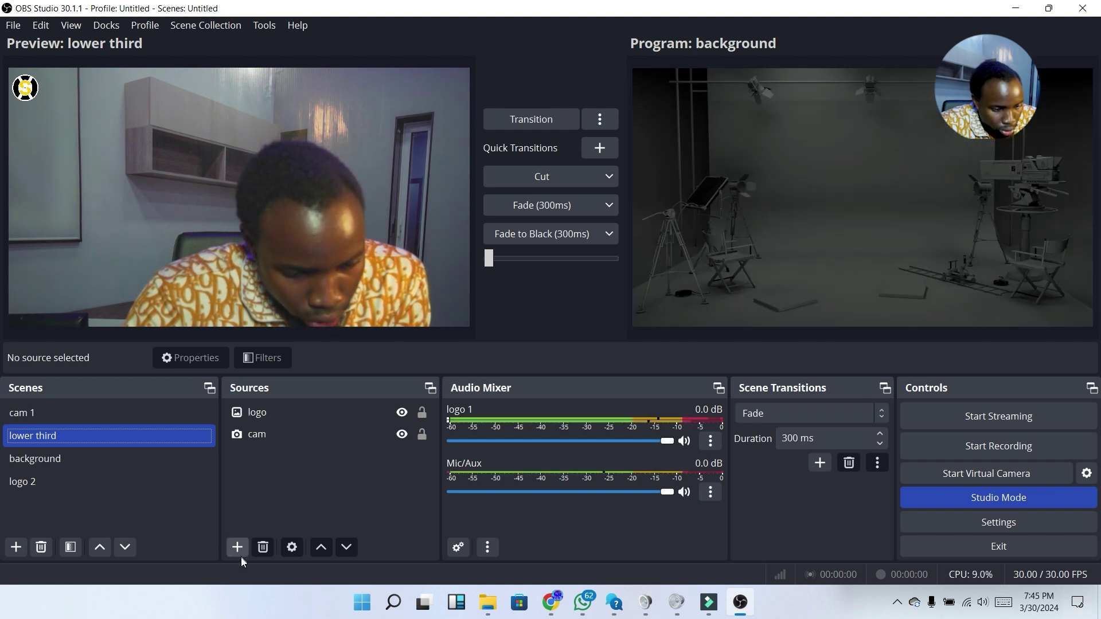
Step: Add a media source named lower to the lower third scene and load the ministering video as its local file
left_click(238, 548)
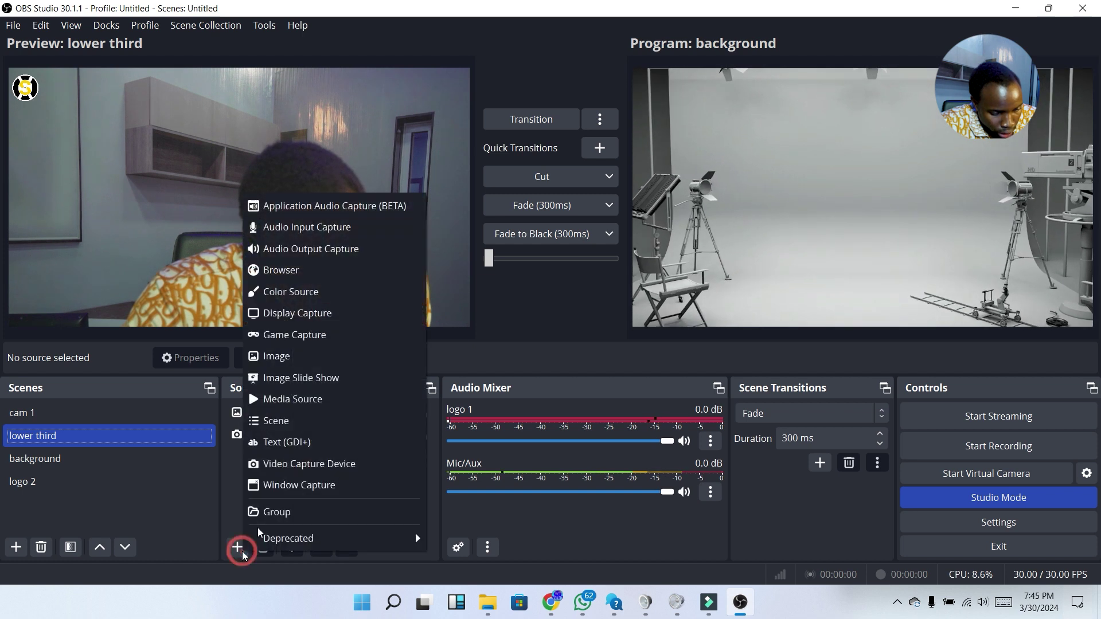
left_click(321, 400)
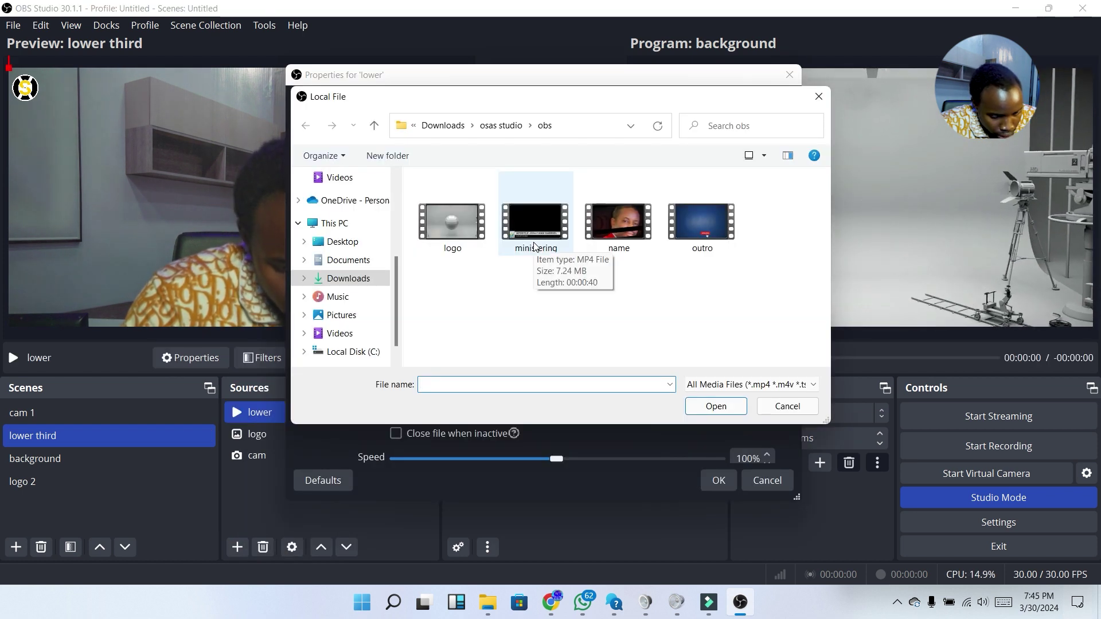
double_click(535, 230)
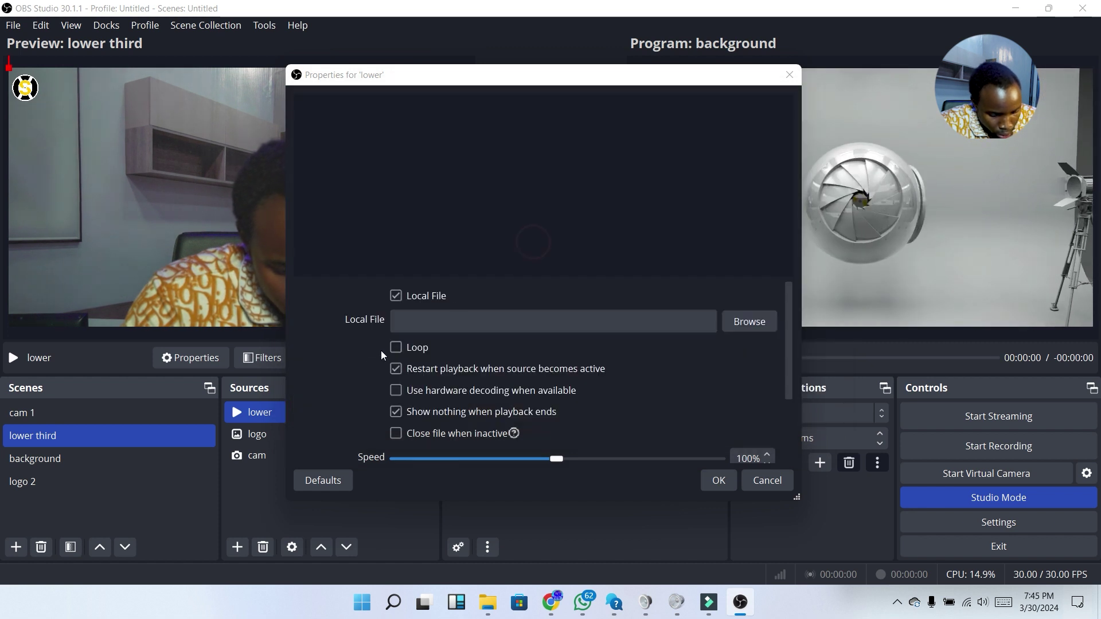
Step: Turn on looping and hardware decoding for the lower source, turn off showing nothing when playback ends, and accept its properties
left_click(398, 348)
left_click(421, 392)
left_click(425, 408)
left_click(718, 480)
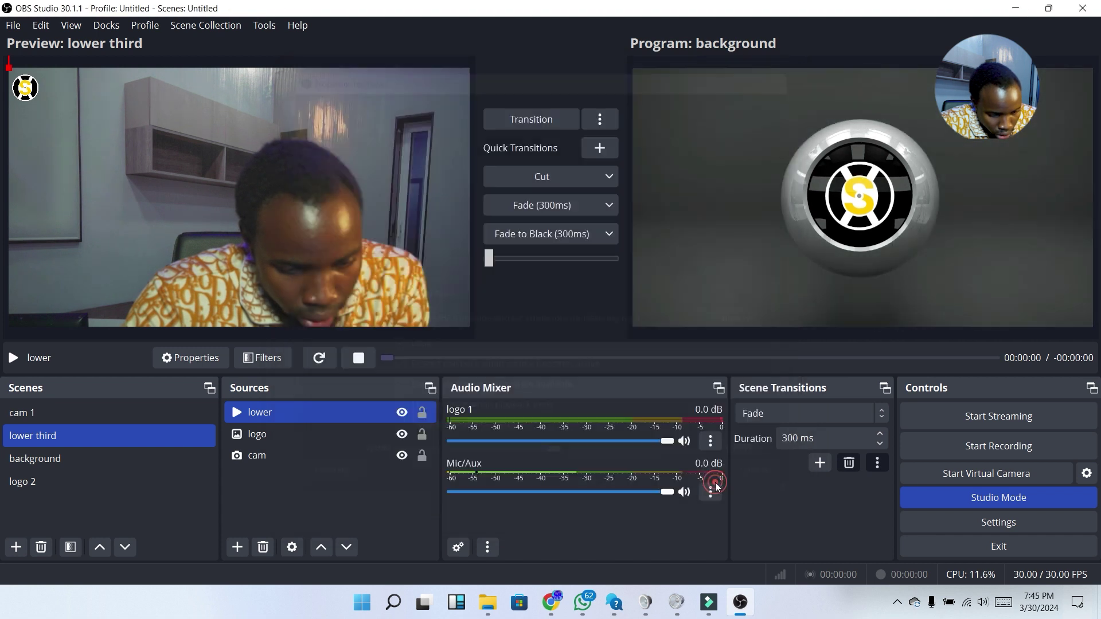
Step: Scale the lower source to fill the screen and send the lower third scene to program with a 300 ms fade
right_click(313, 421)
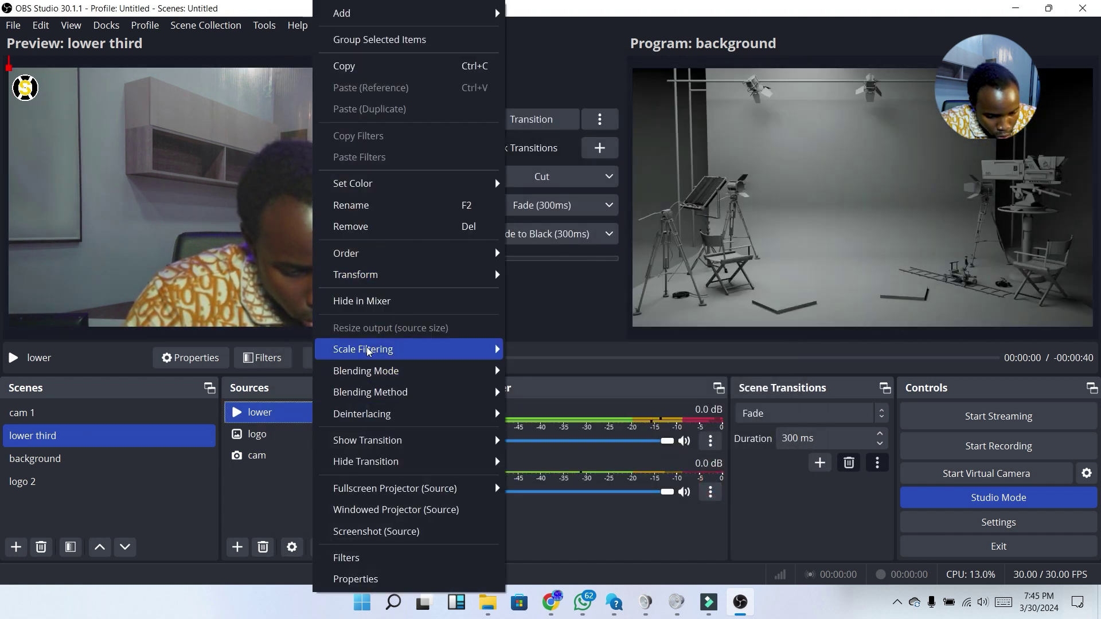
mouse_move(466, 281)
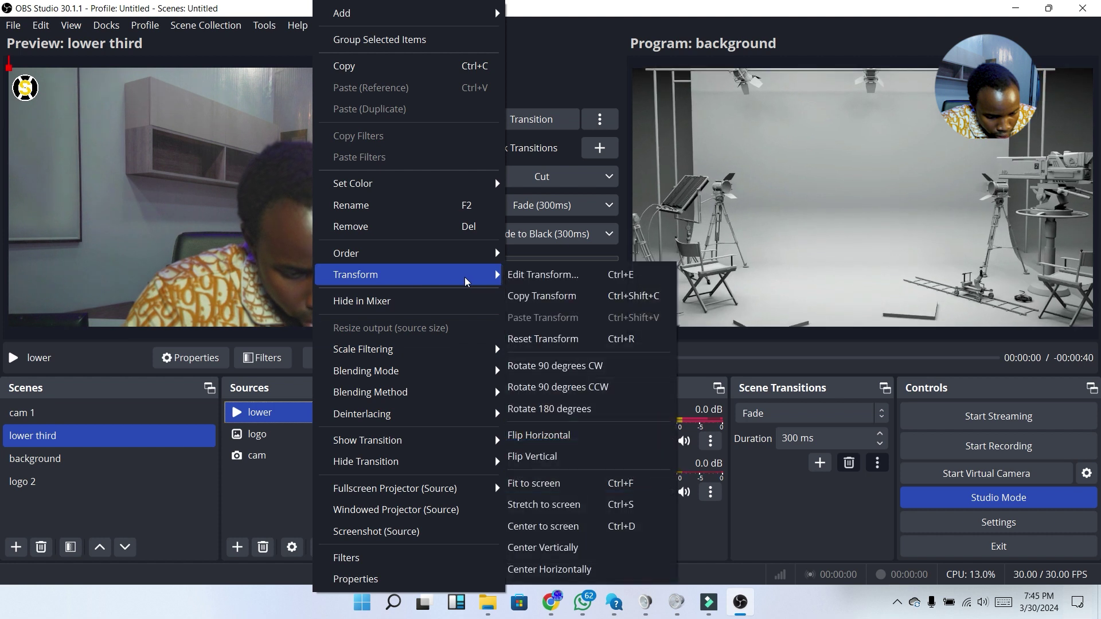
left_click(558, 497)
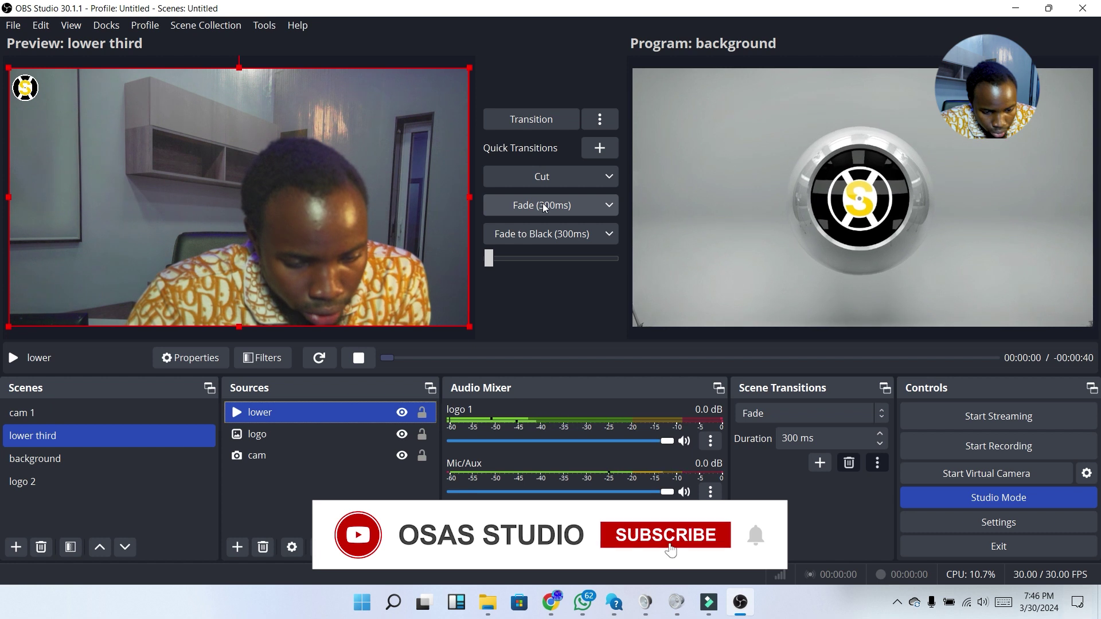
left_click(545, 206)
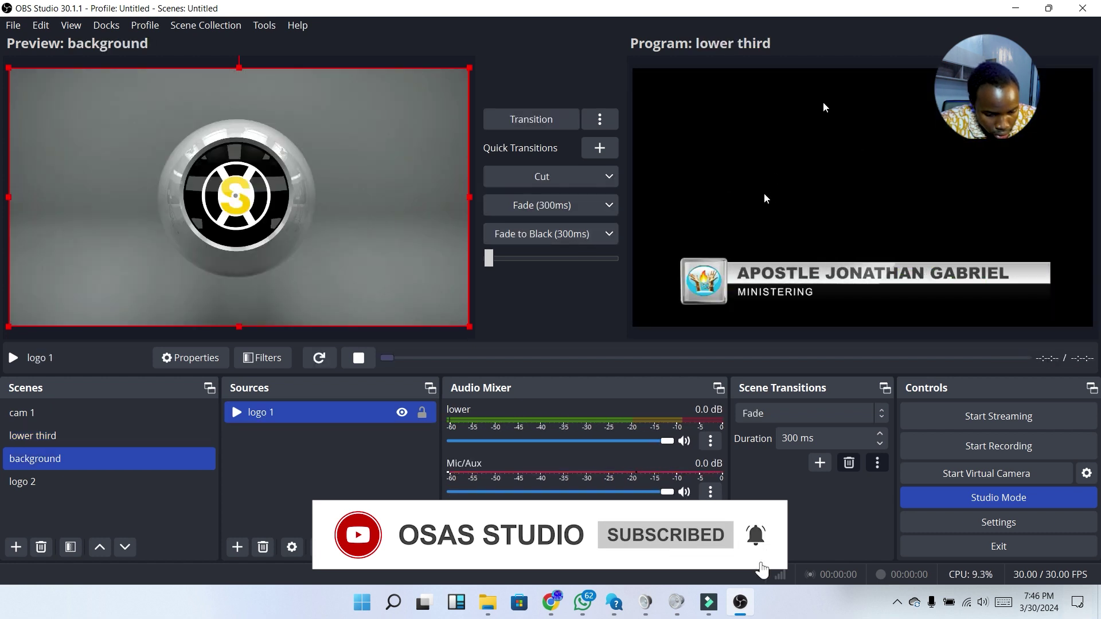
Step: Add a Luma Key effect filter with its default name to the lower source in the lower third scene
left_click(98, 433)
right_click(286, 411)
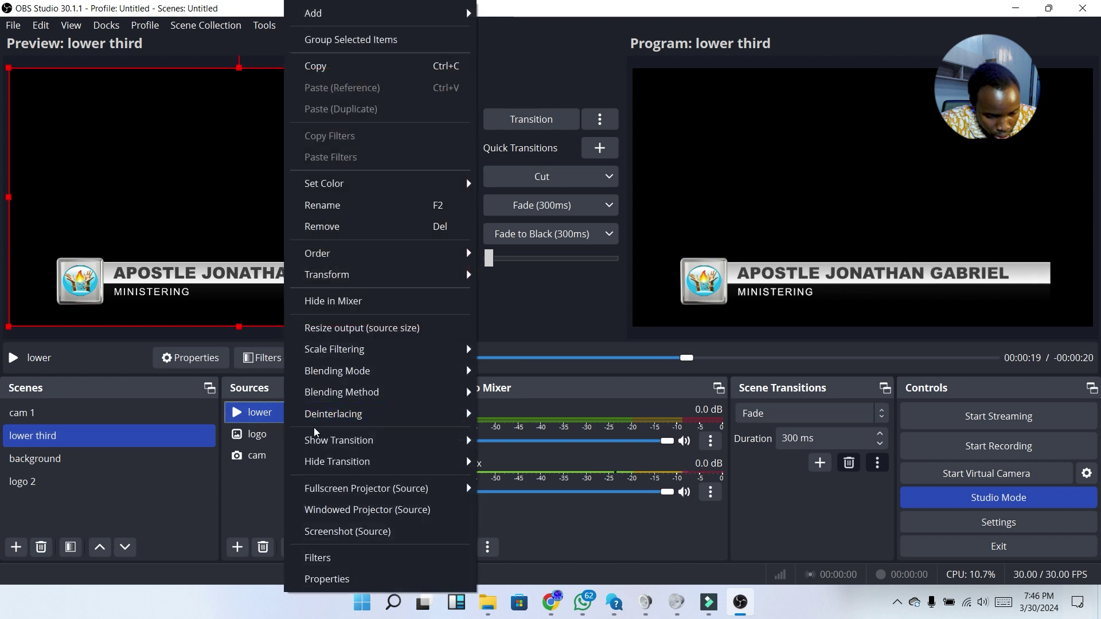
left_click(354, 558)
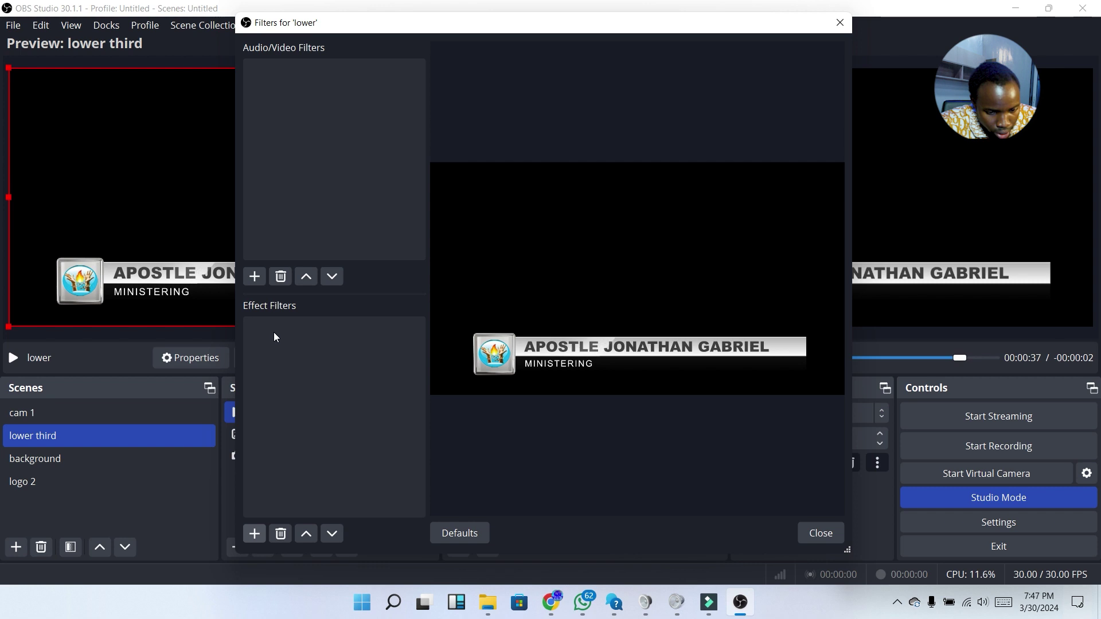
left_click(254, 535)
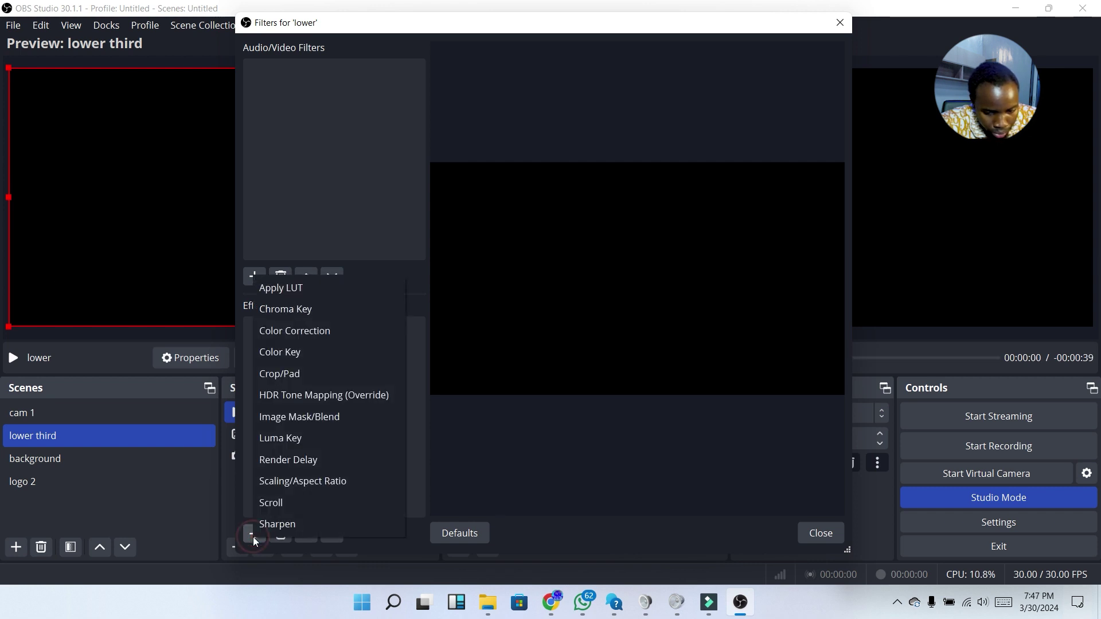
left_click(284, 440)
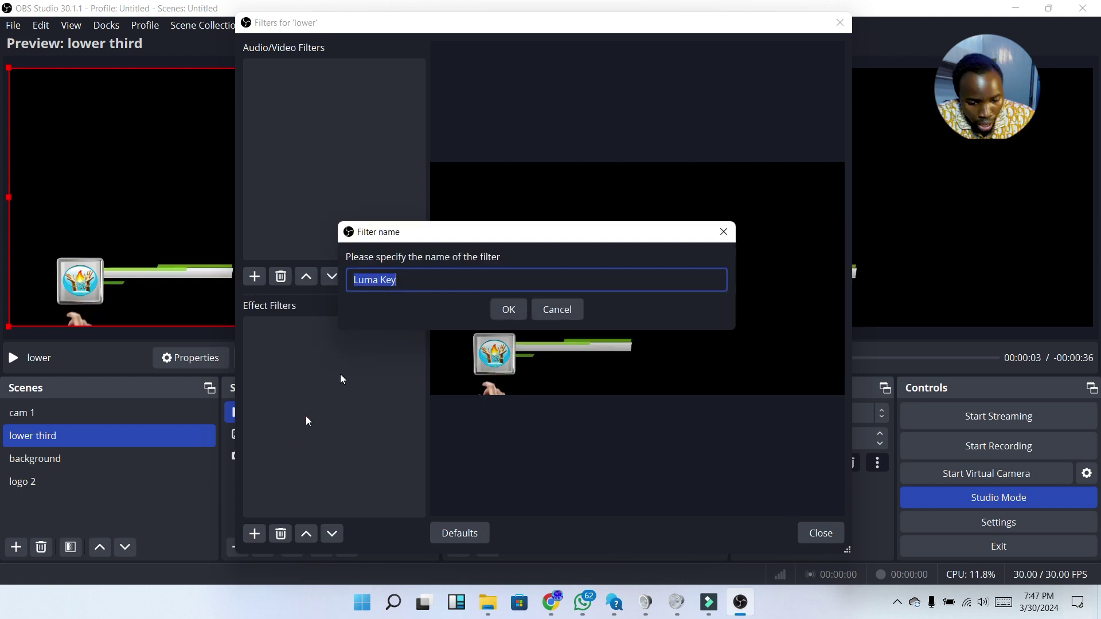
left_click(508, 309)
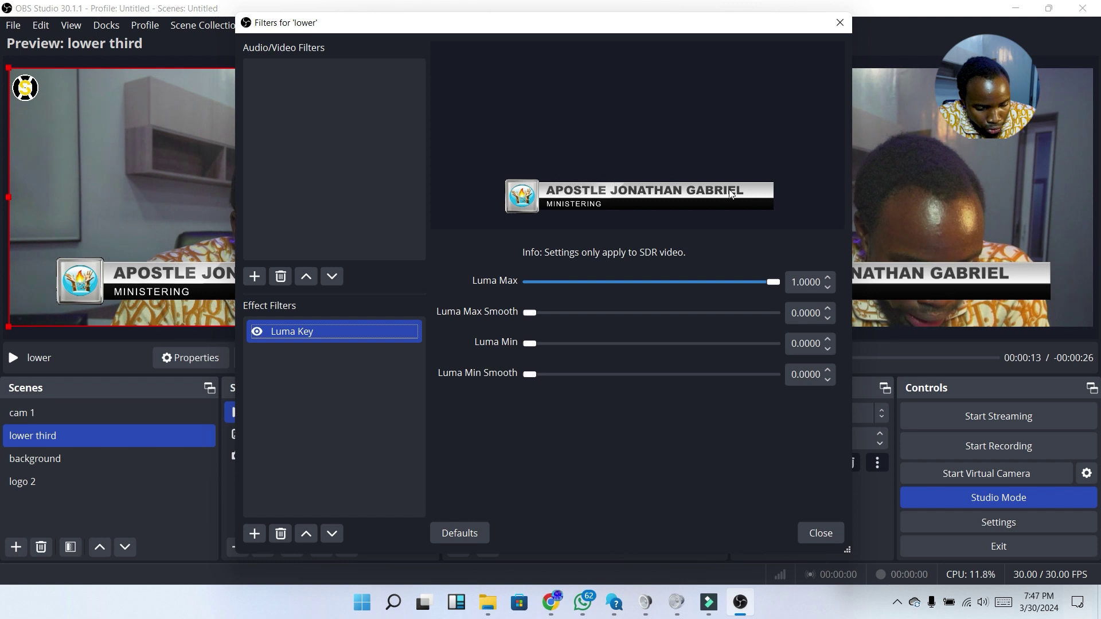
Step: Keep Luma Max Smooth at 0.0000 in the lower source's Luma Key filter and close its filters
left_click(536, 314)
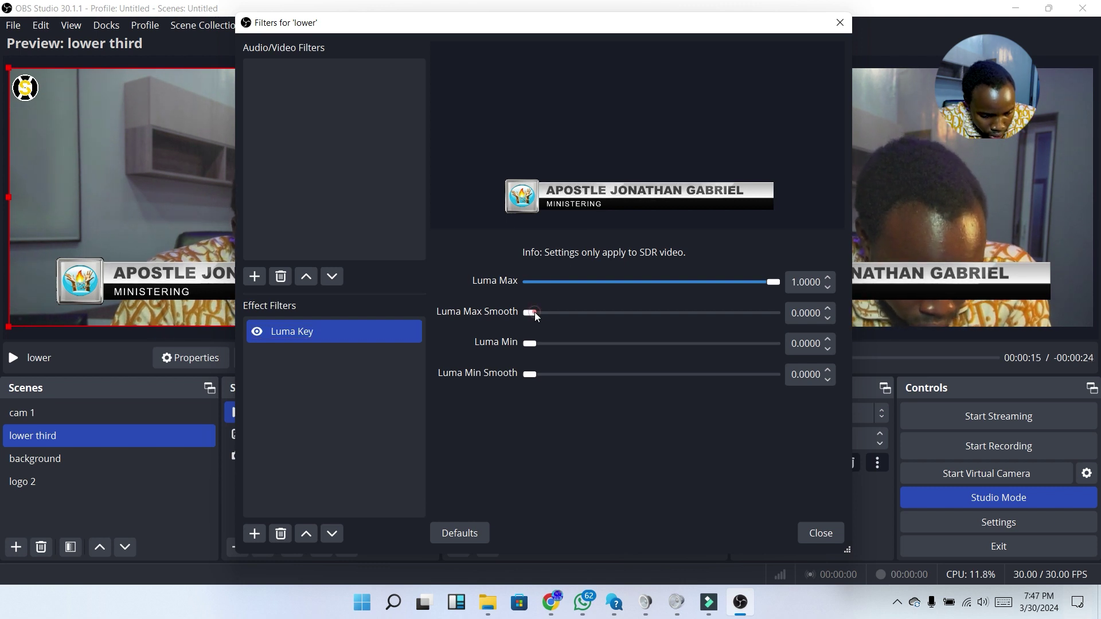
left_click_drag(535, 312, 494, 350)
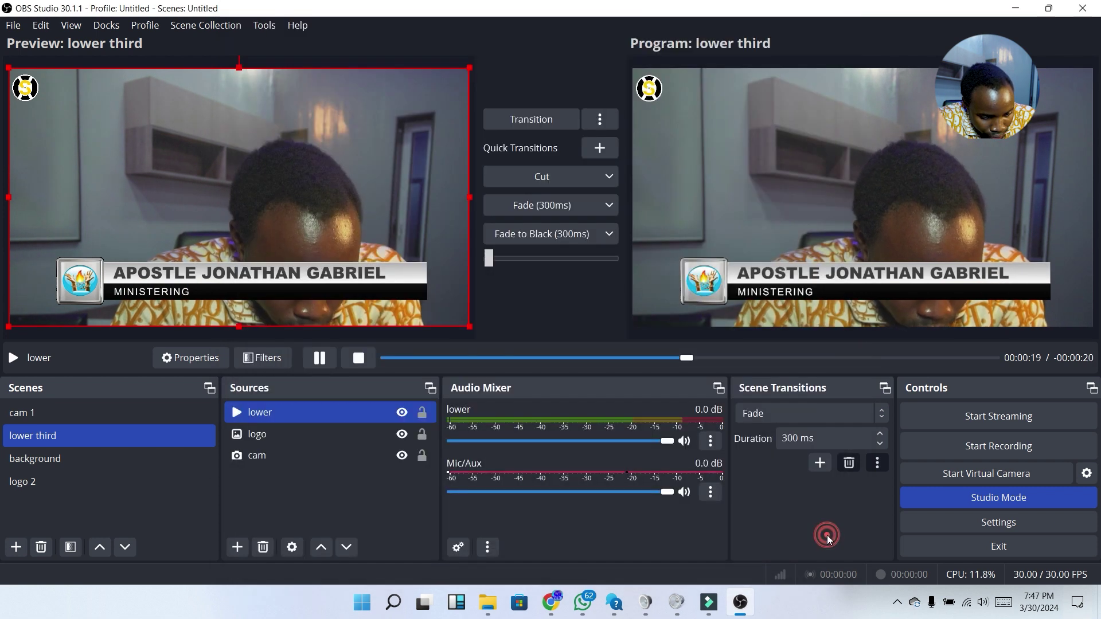
left_click(820, 533)
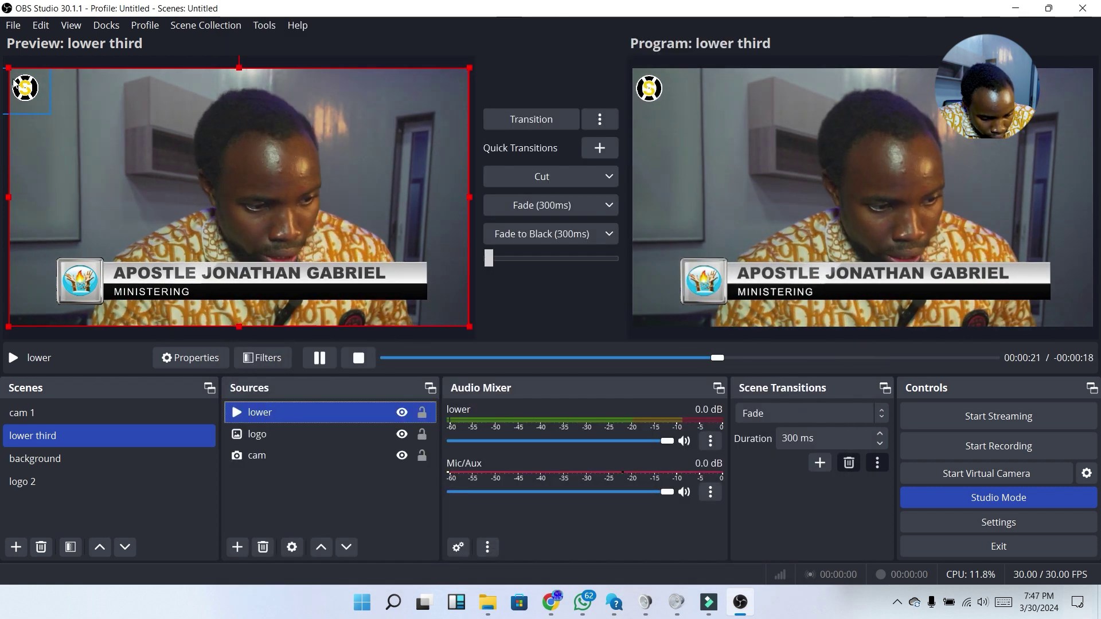
Step: Shrink the lower source, place it about 81 px from the frame's left edge and 217 px from its top, and cut the scene to program
left_click_drag(15, 84, 106, 146)
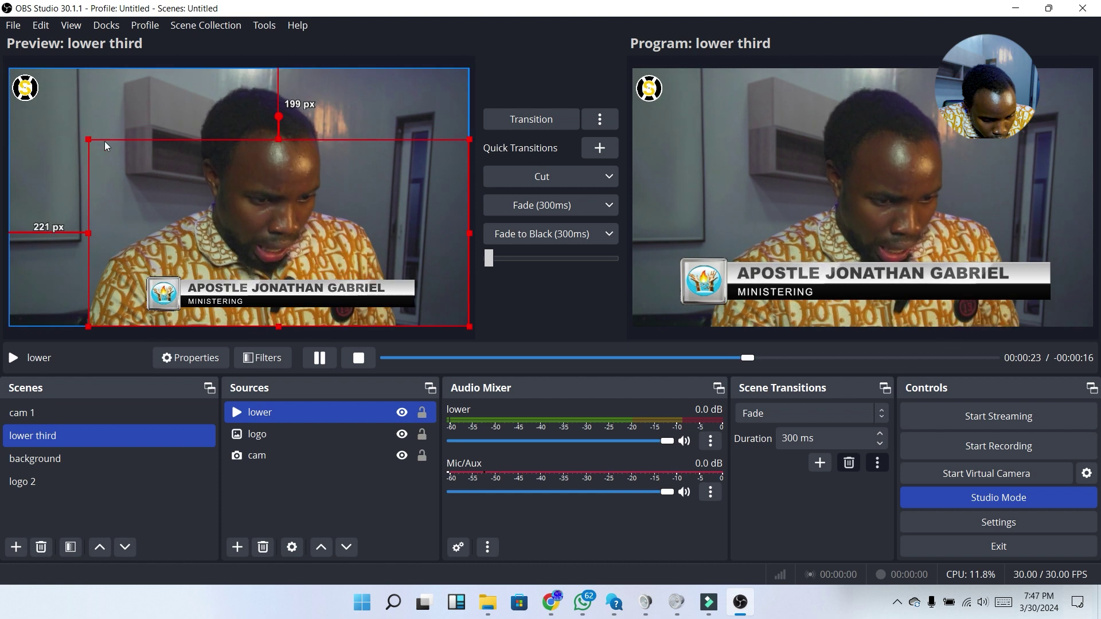
left_click_drag(328, 216, 278, 222)
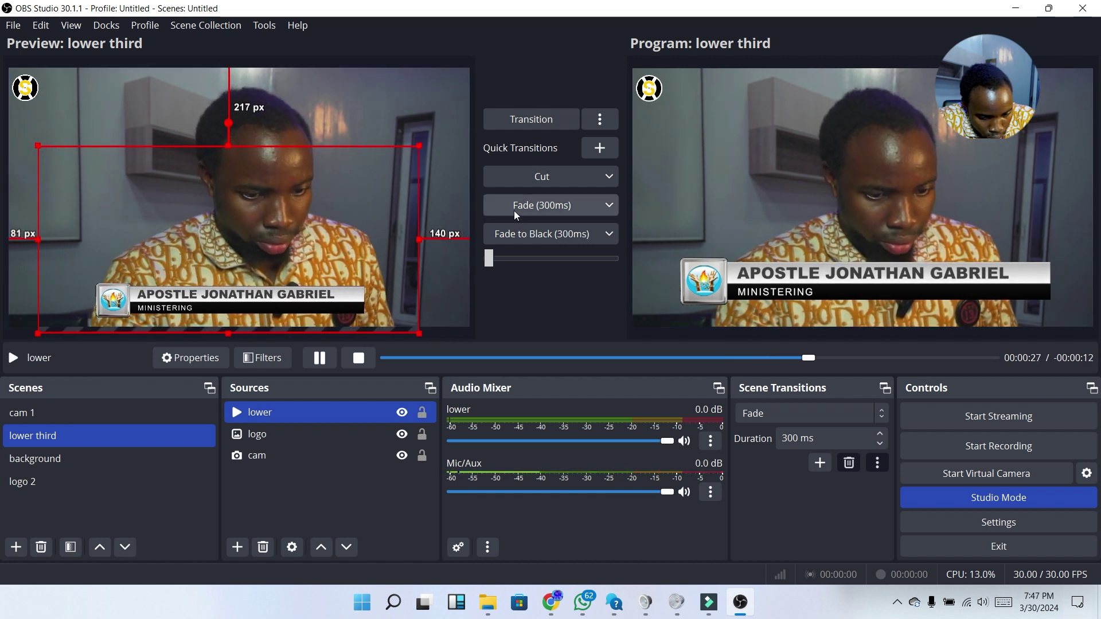
left_click(543, 177)
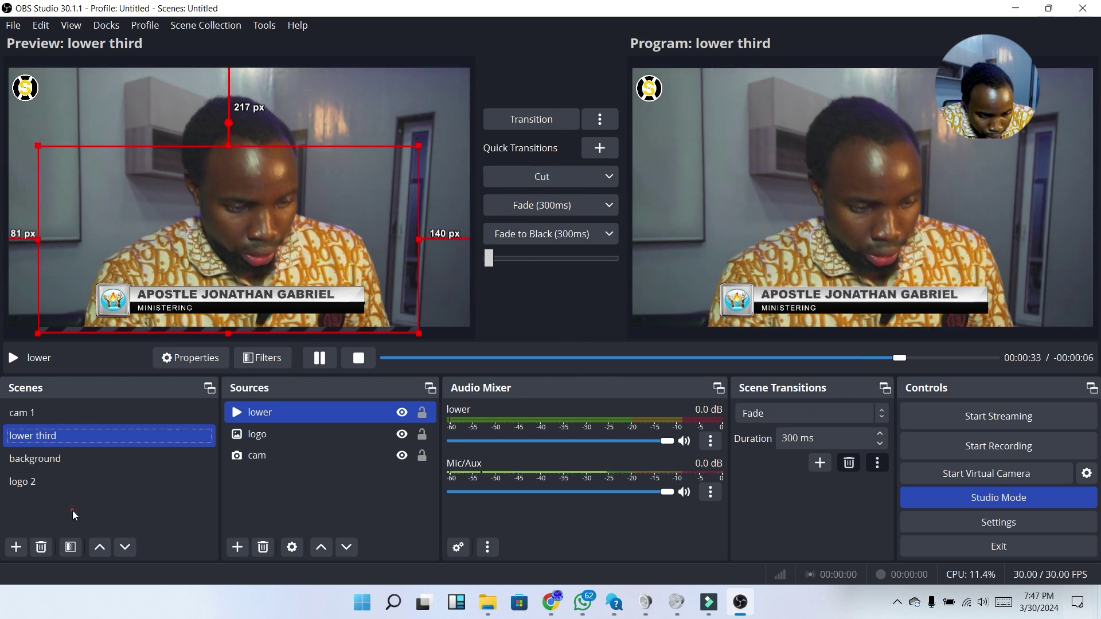
Step: Add a Slide scene transition with its default name and the direction set to Left
left_click(257, 455)
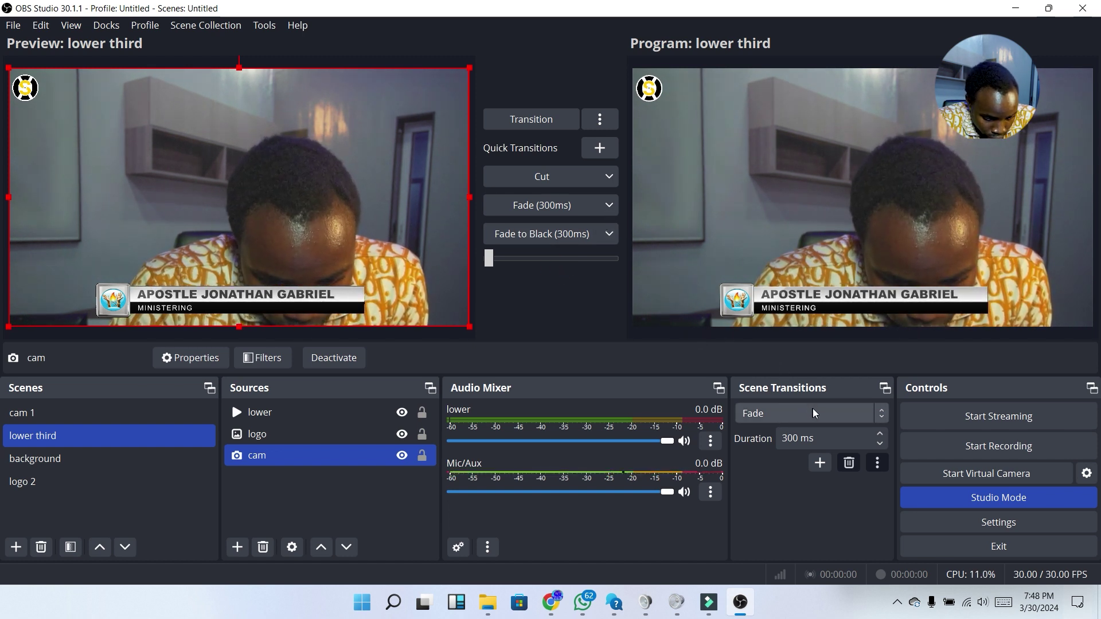
left_click(823, 471)
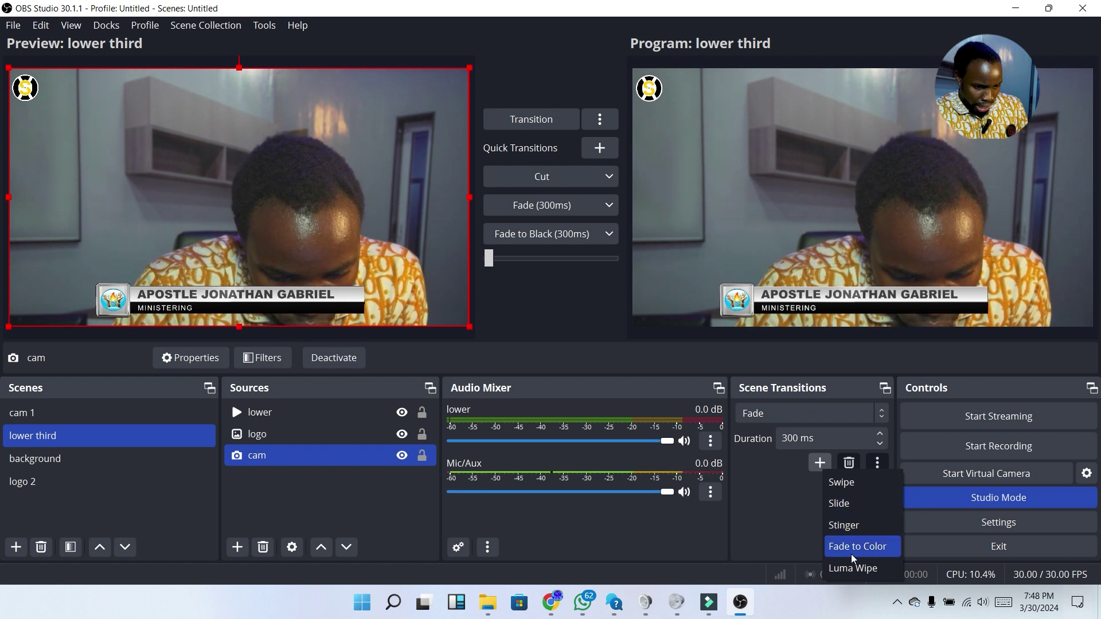
left_click(850, 508)
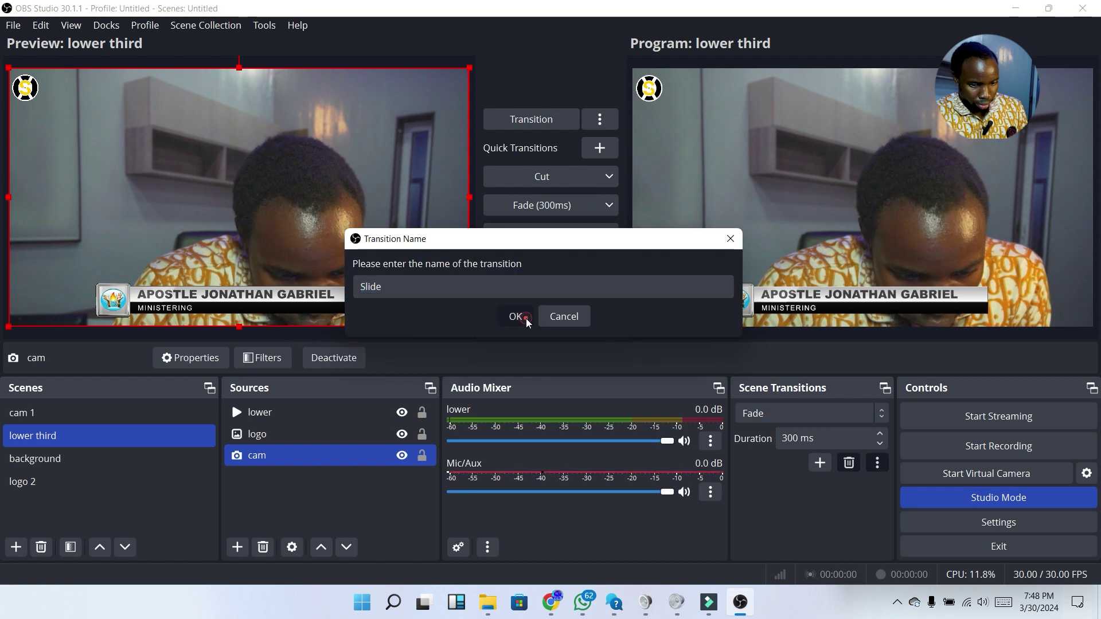
left_click(519, 315)
left_click(457, 303)
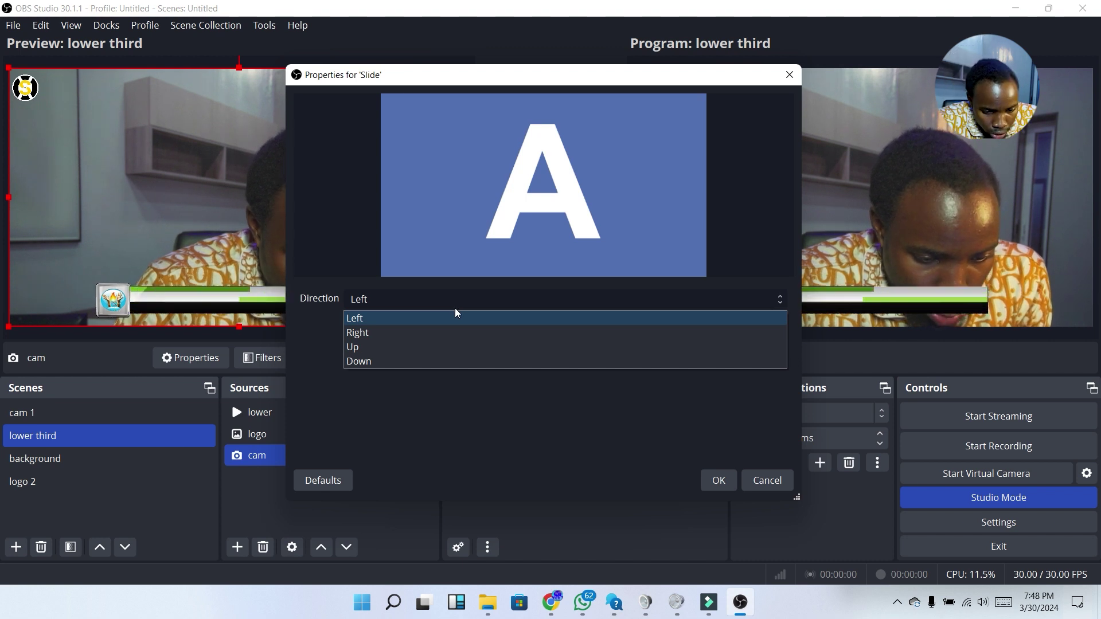
left_click(451, 318)
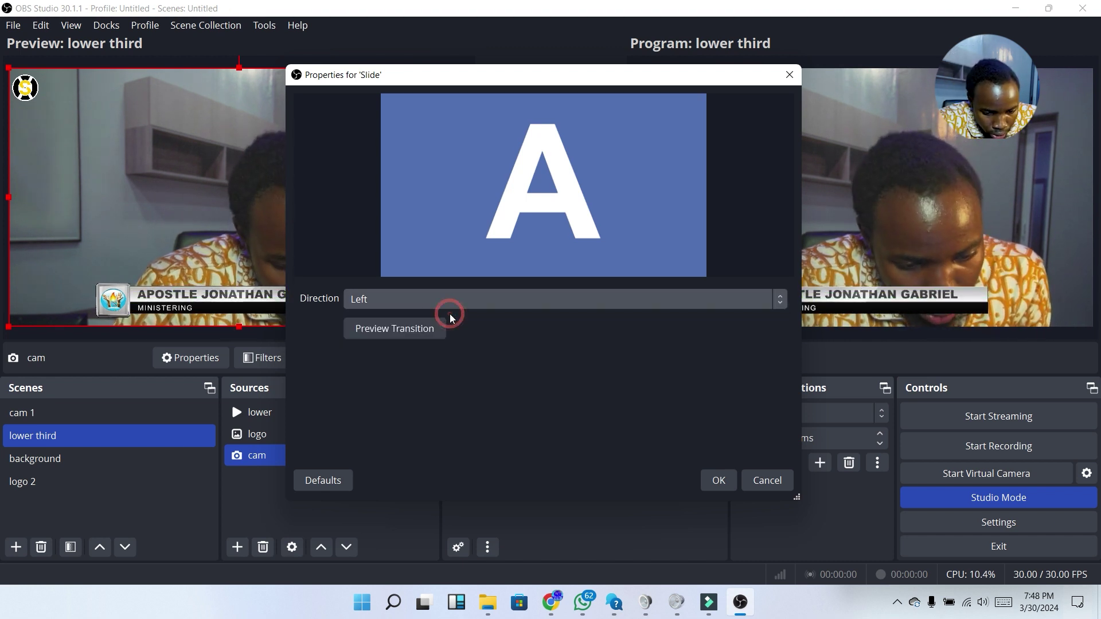
left_click(719, 482)
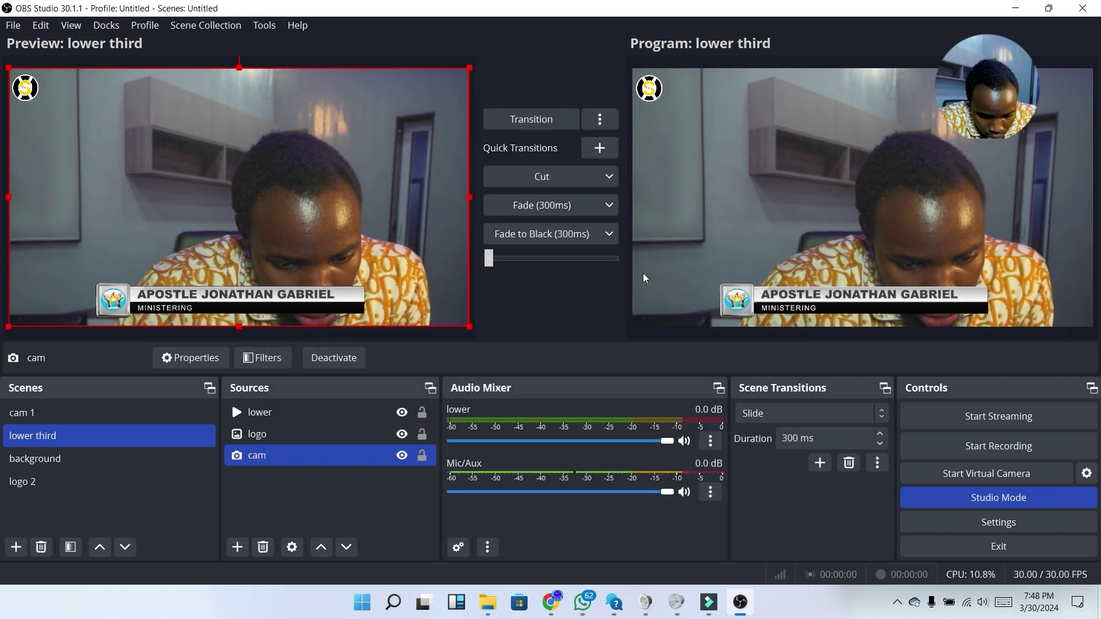
Step: Add a 300 ms Slide quick transition and test it by switching between the lower third and background scenes
left_click(601, 148)
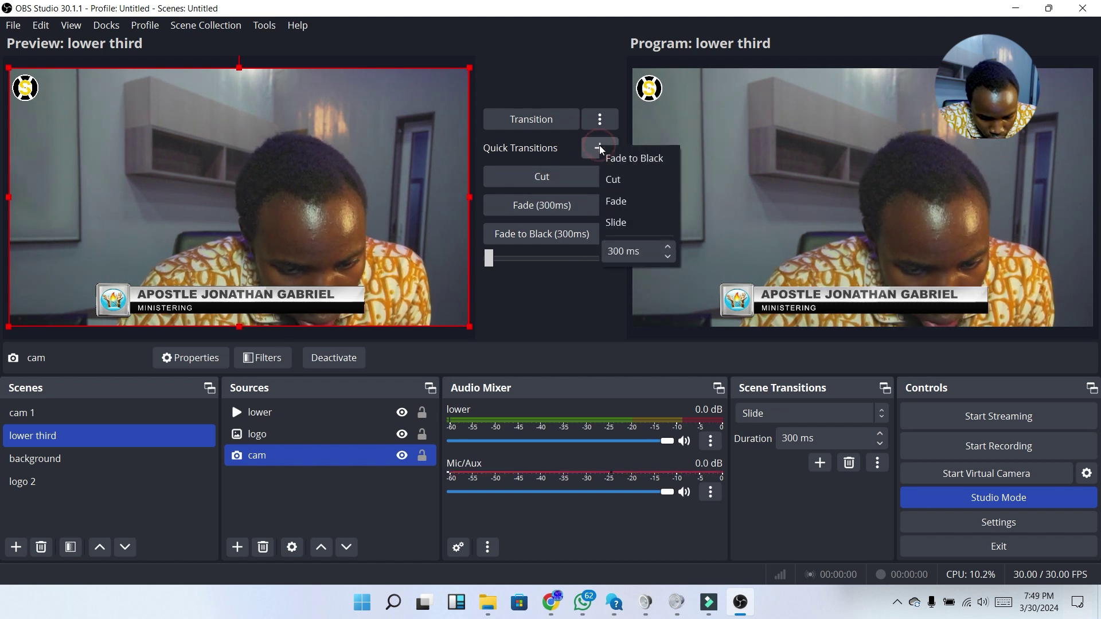
left_click(628, 217)
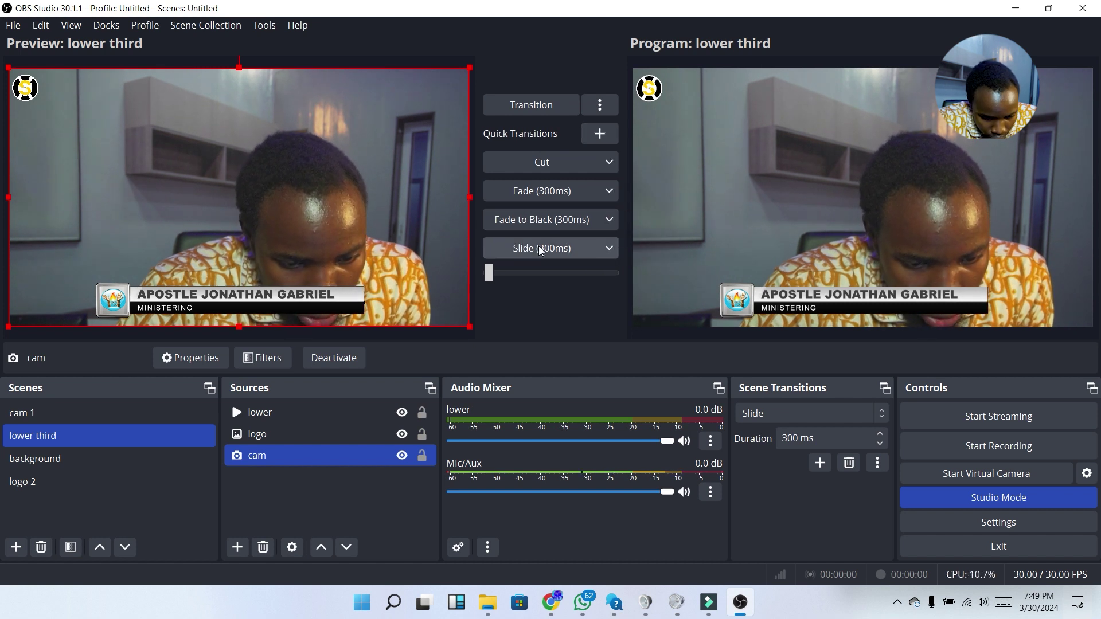
left_click(580, 248)
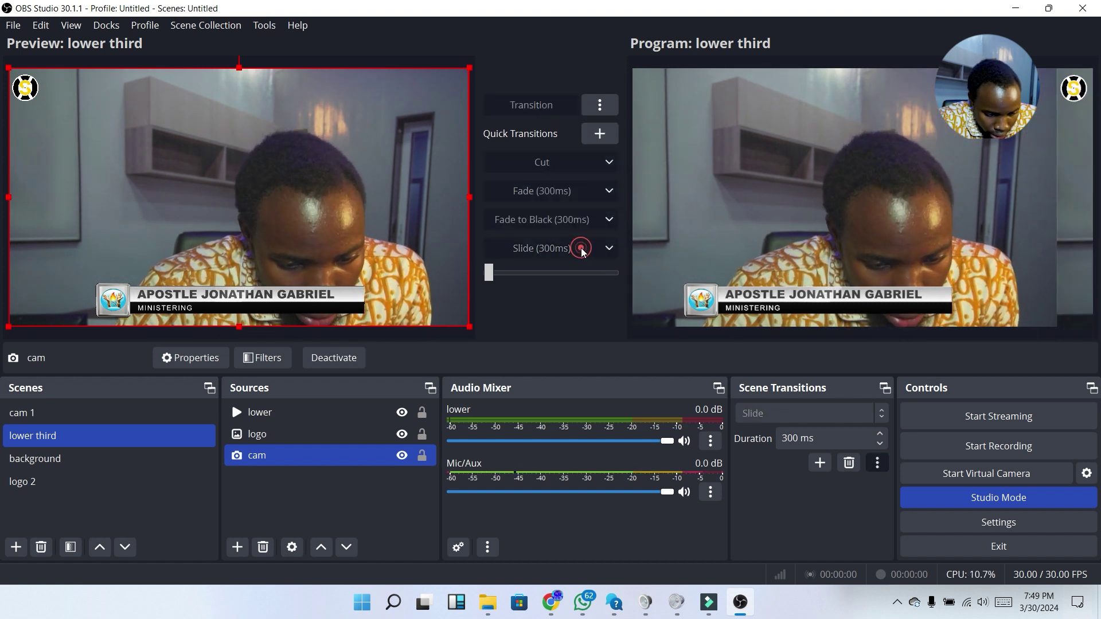
left_click(31, 459)
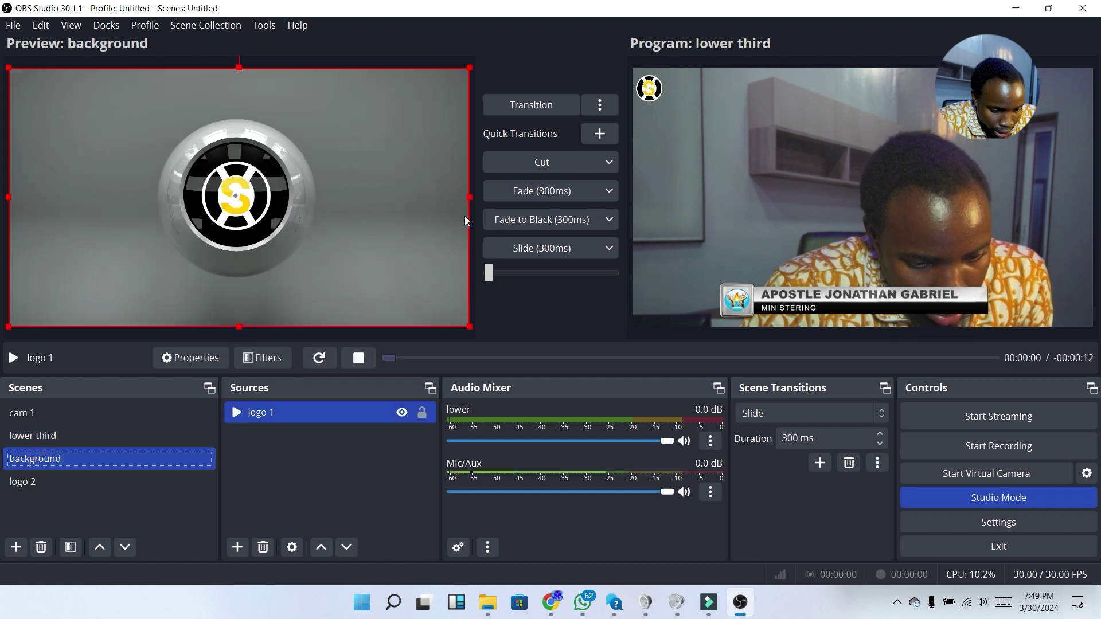
left_click(534, 253)
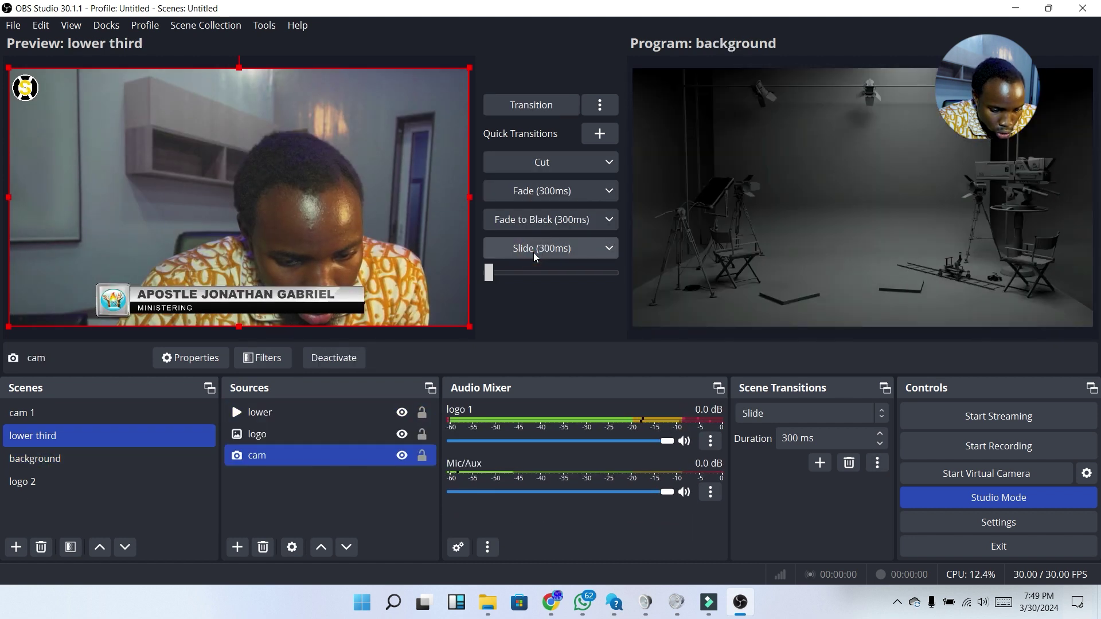
left_click(534, 252)
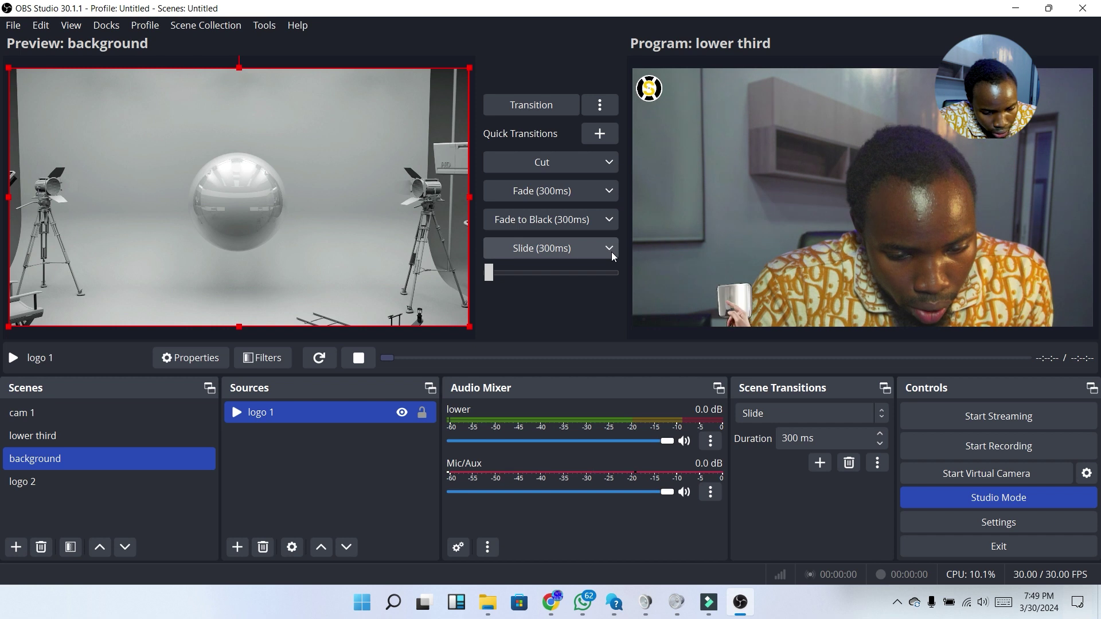
Step: Set the Slide quick transition's duration to 400 ms and test it between the background and lower third scenes
left_click(610, 250)
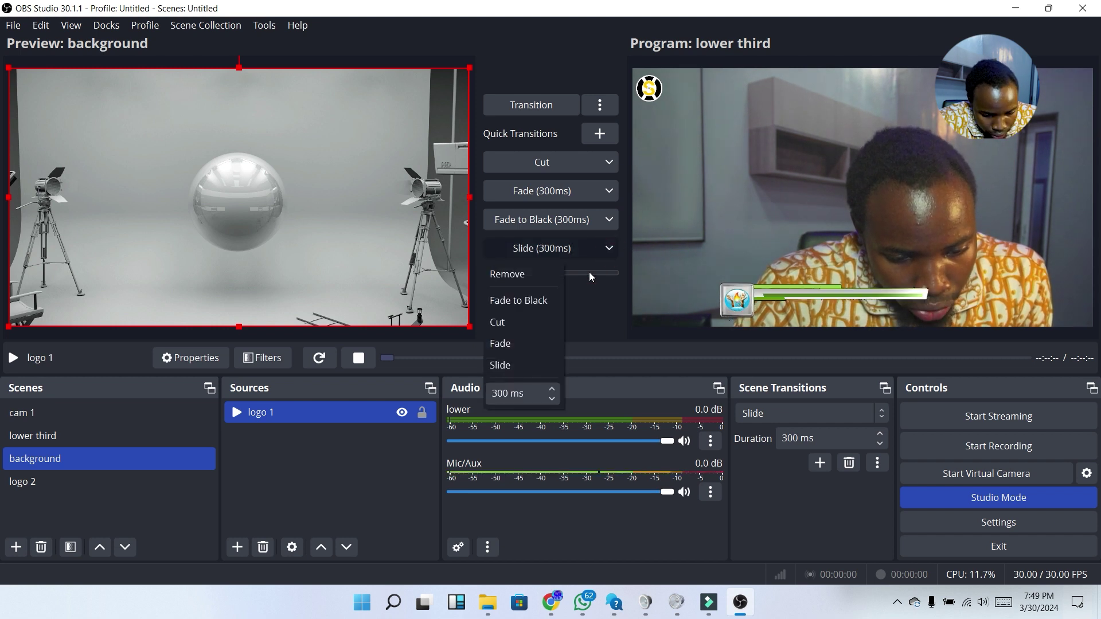
left_click(627, 315)
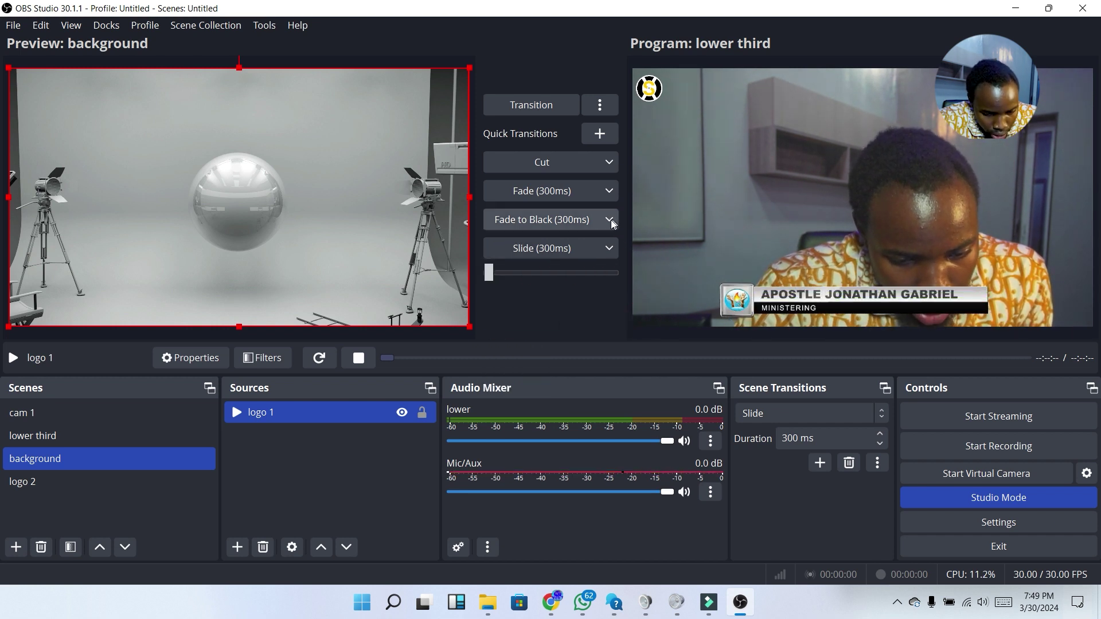
left_click(611, 250)
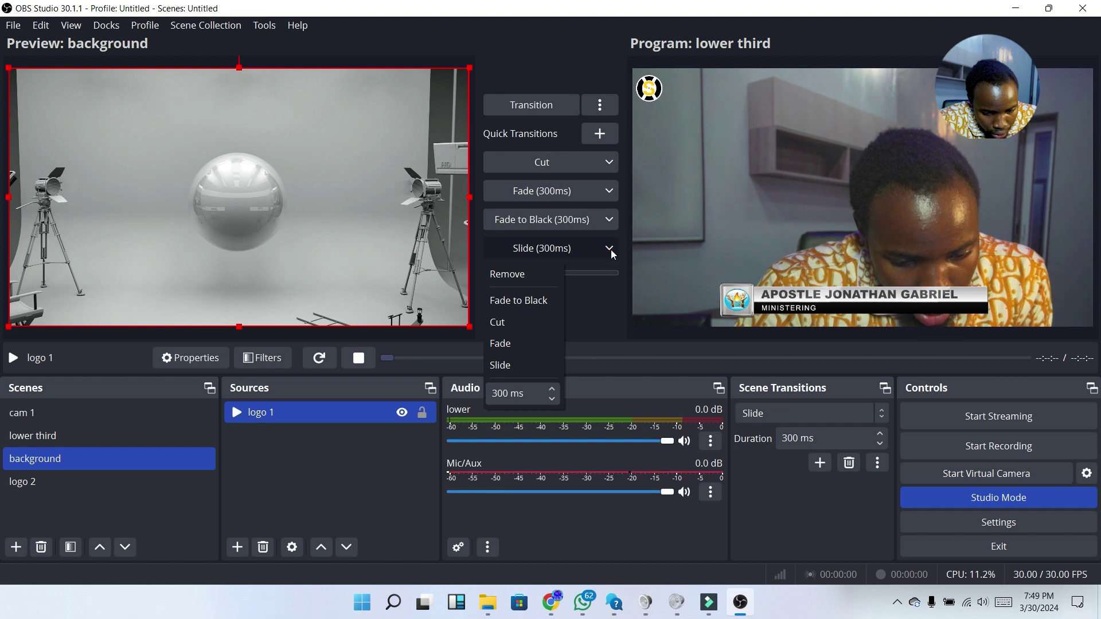
left_click(501, 395)
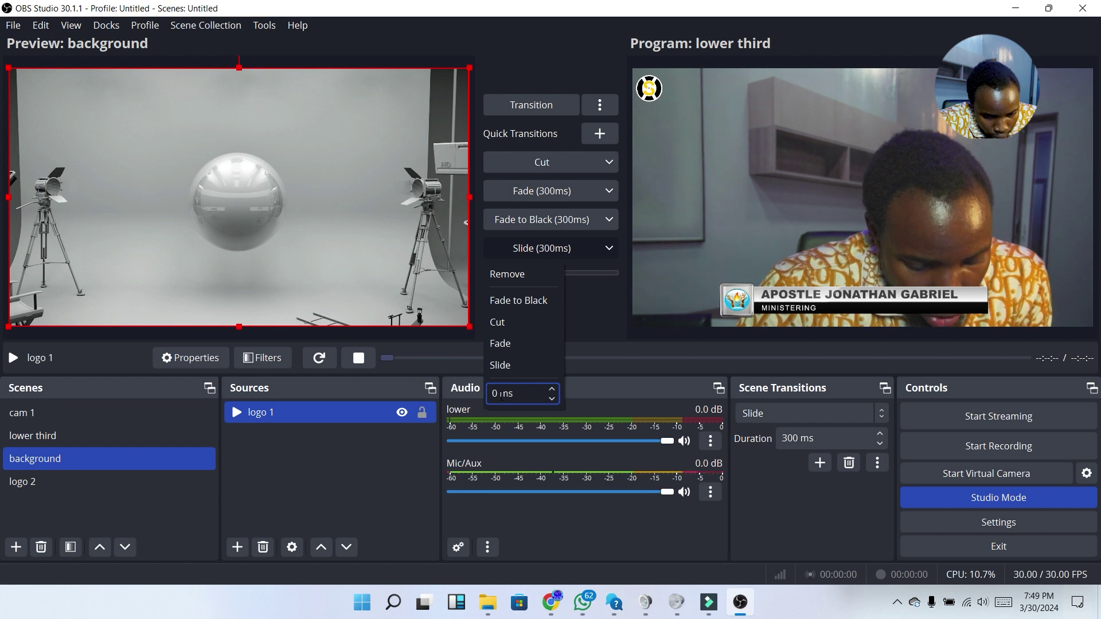
left_click(579, 345)
left_click(560, 256)
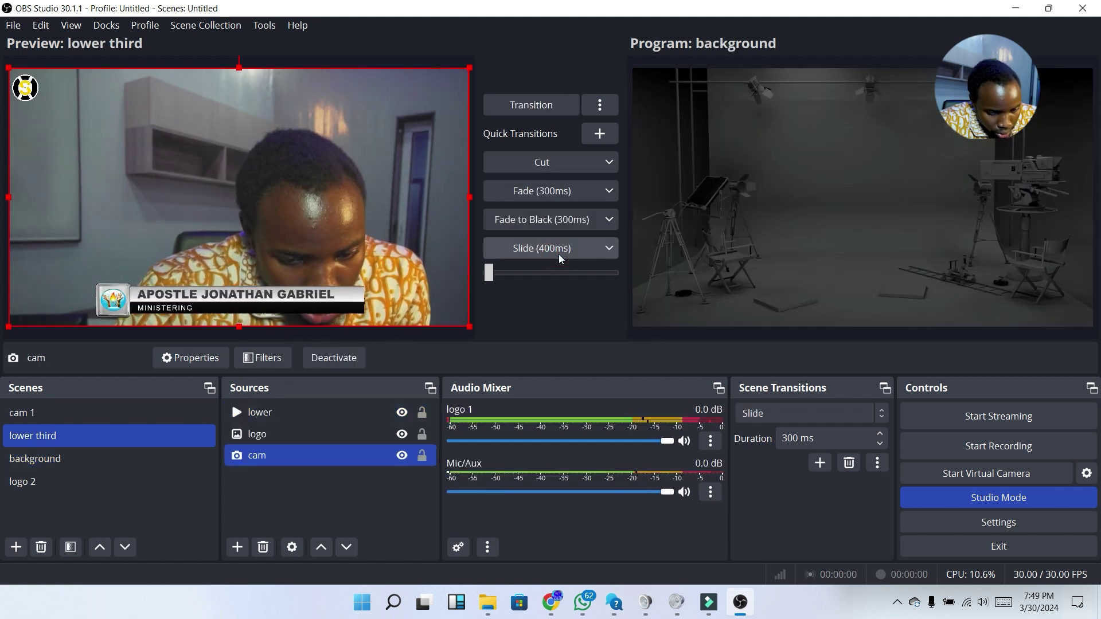
left_click(559, 256)
left_click(559, 256)
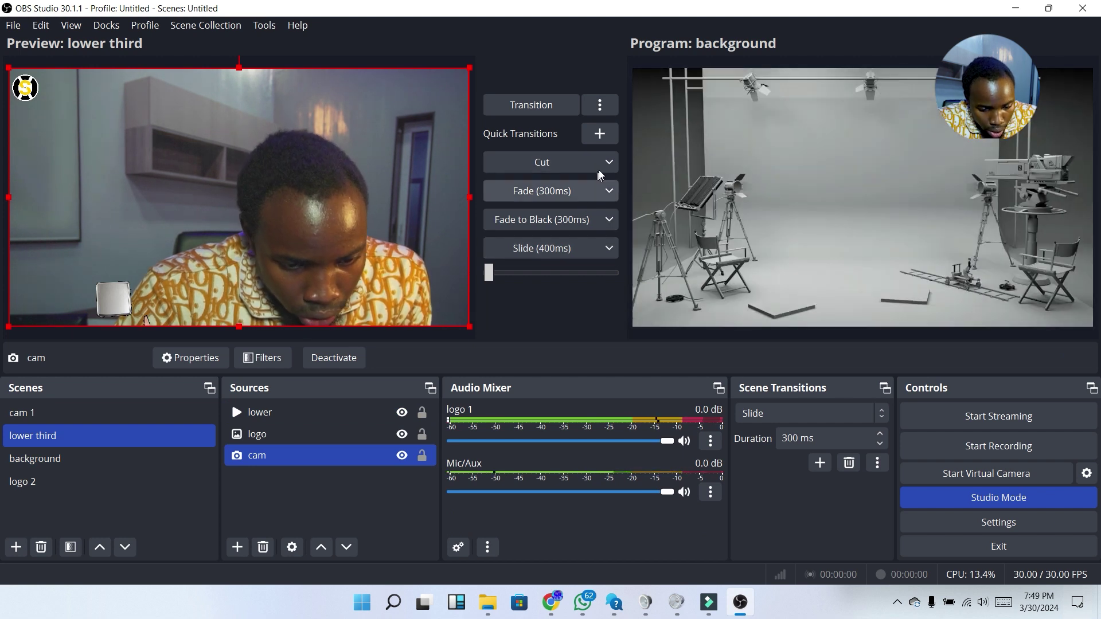
Step: Remove the Fade to Black and Slide quick transitions
left_click(610, 219)
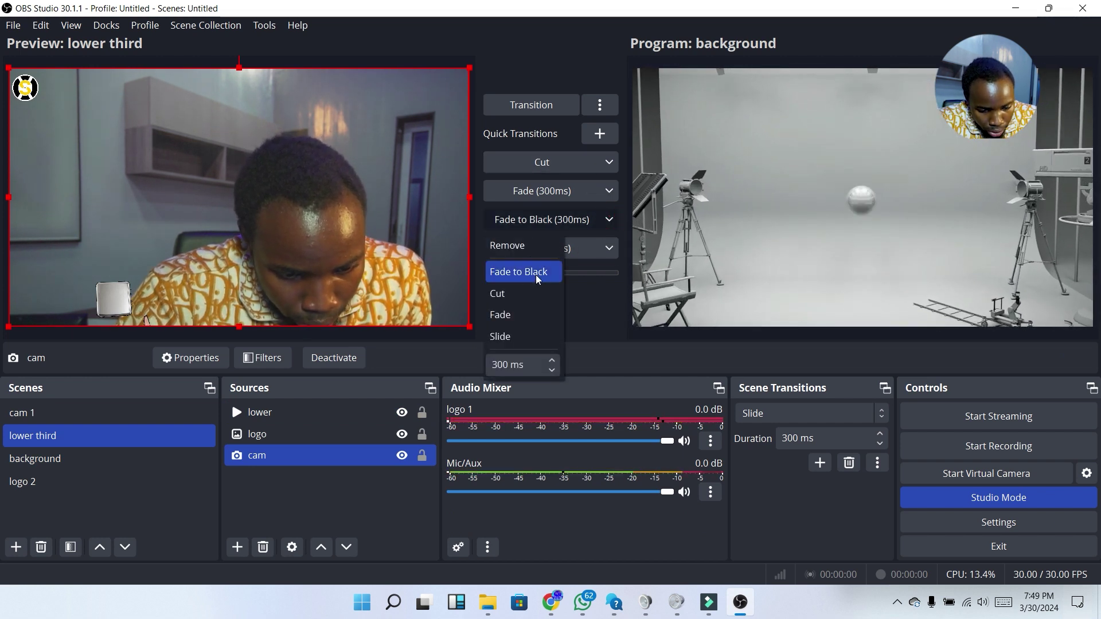
left_click(519, 245)
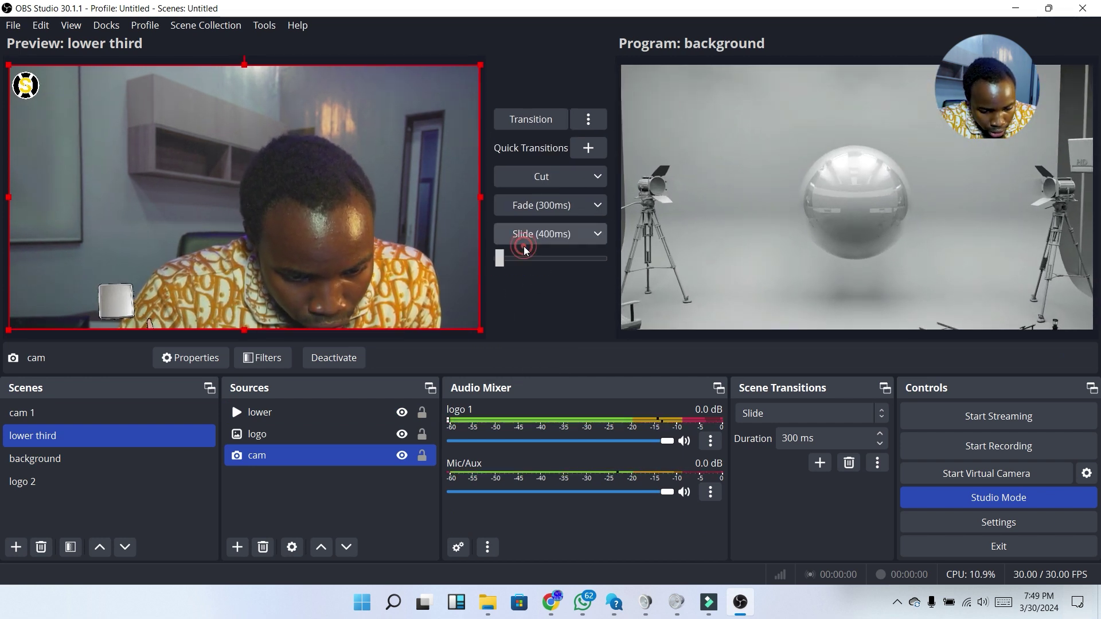
left_click(598, 235)
left_click(534, 256)
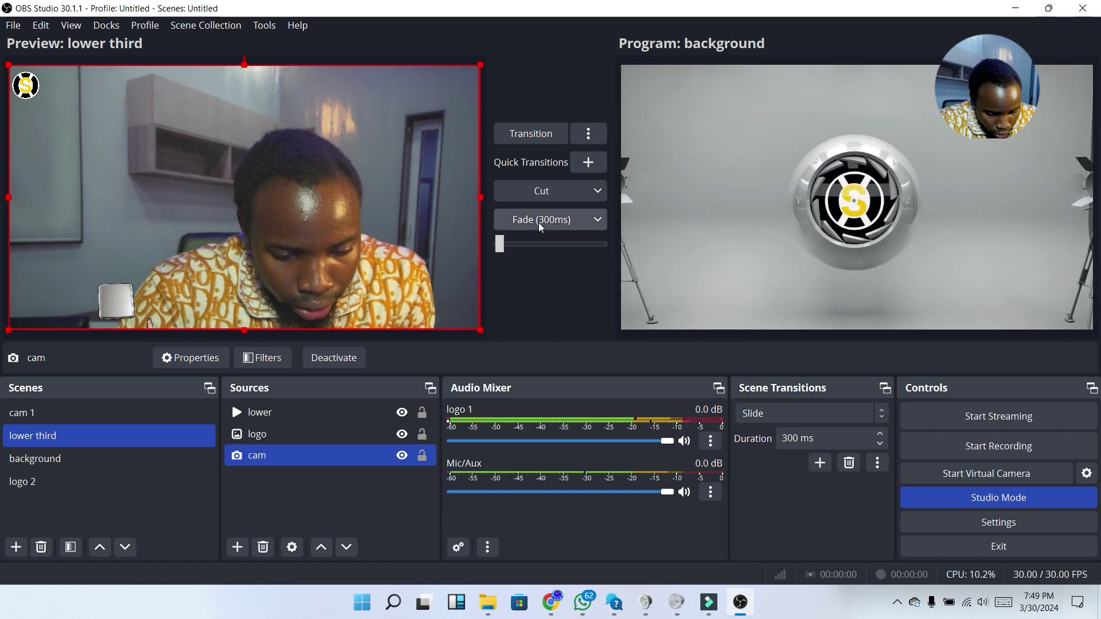
Step: Set the Mic/Aux audio monitoring to Monitor Only (mute output) and close the advanced audio properties
left_click(710, 492)
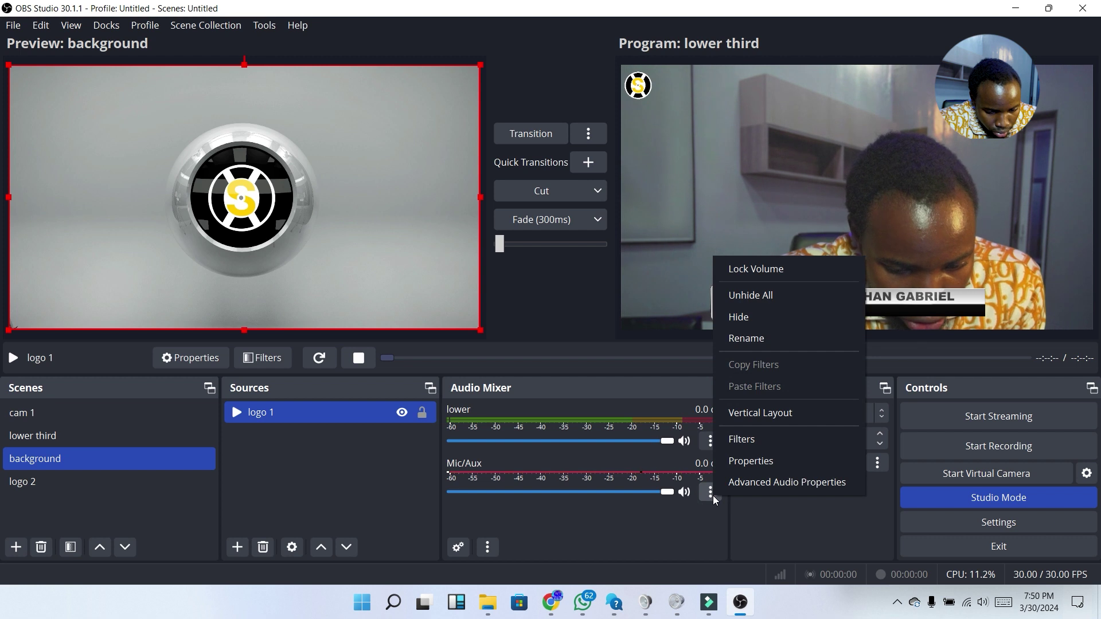
left_click(743, 492)
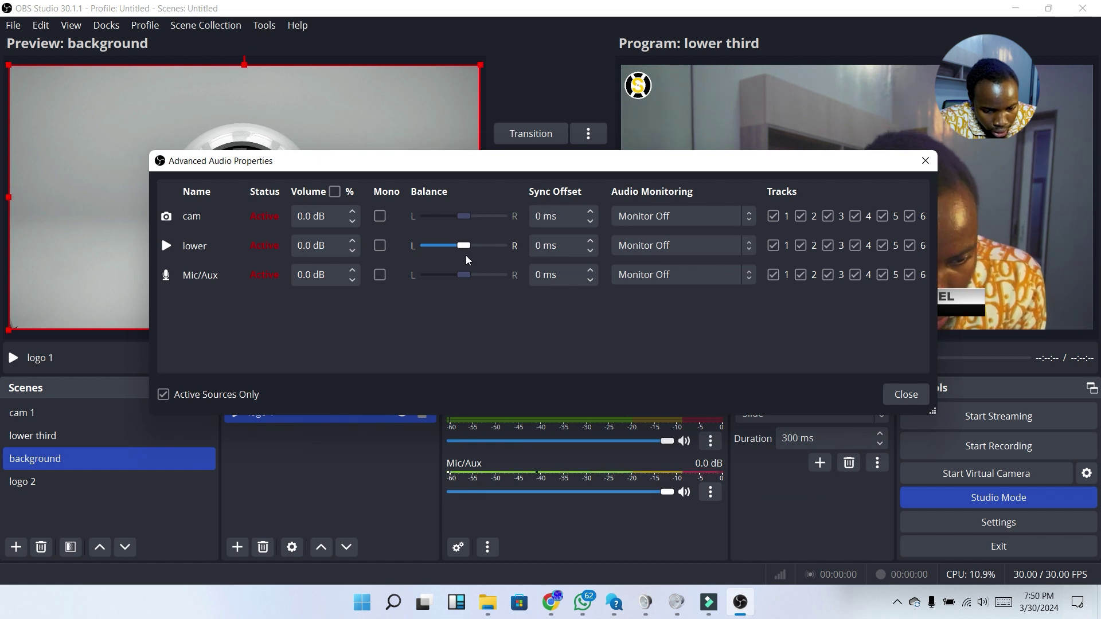
left_click(655, 276)
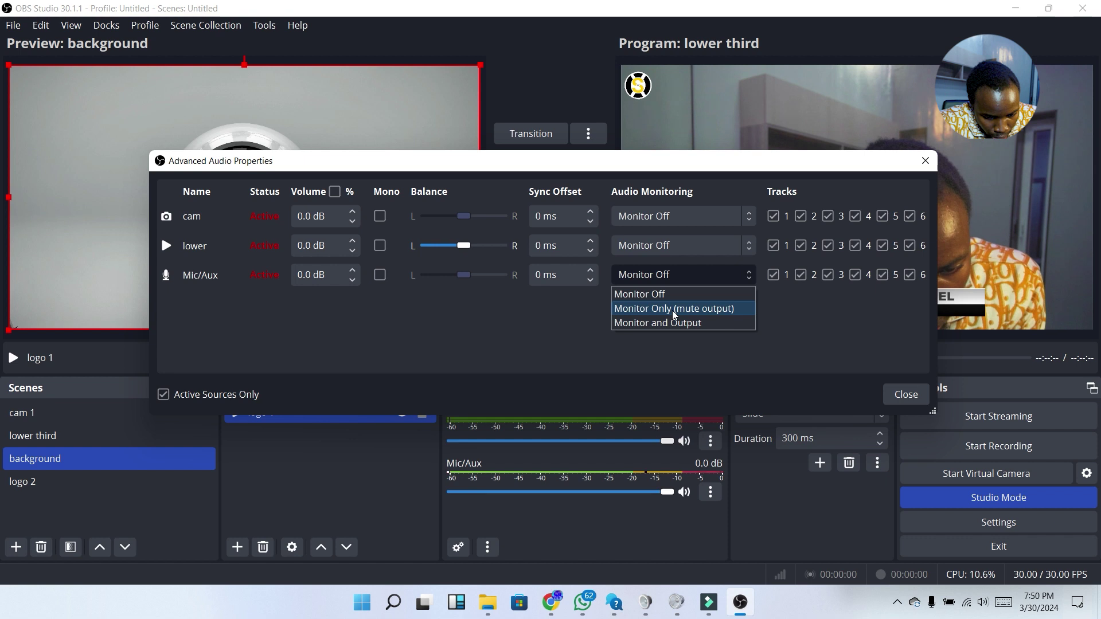
left_click(674, 308)
key("Escape")
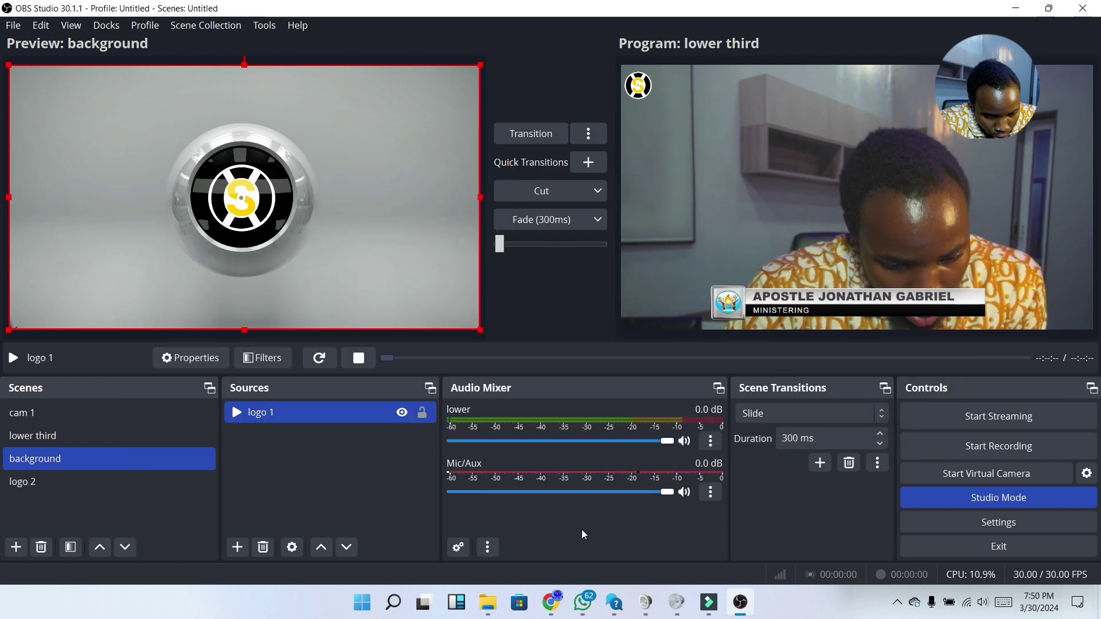
Step: Lower the Mic/Aux volume in the audio mixer to about -10.9 dB
left_click_drag(665, 491, 895, 464)
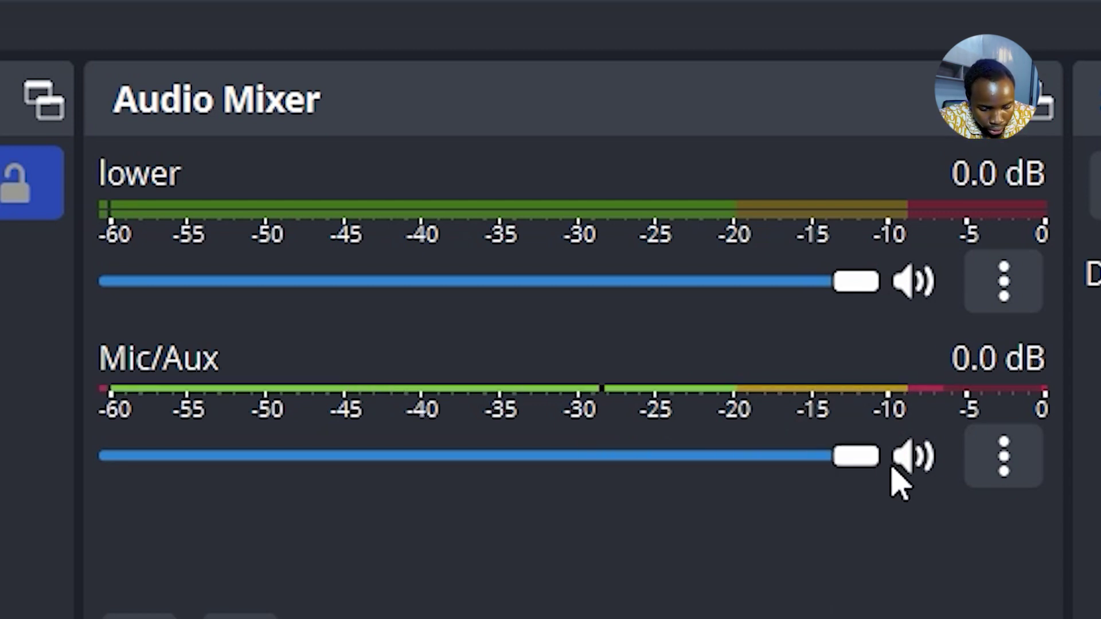
left_click_drag(862, 484, 507, 538)
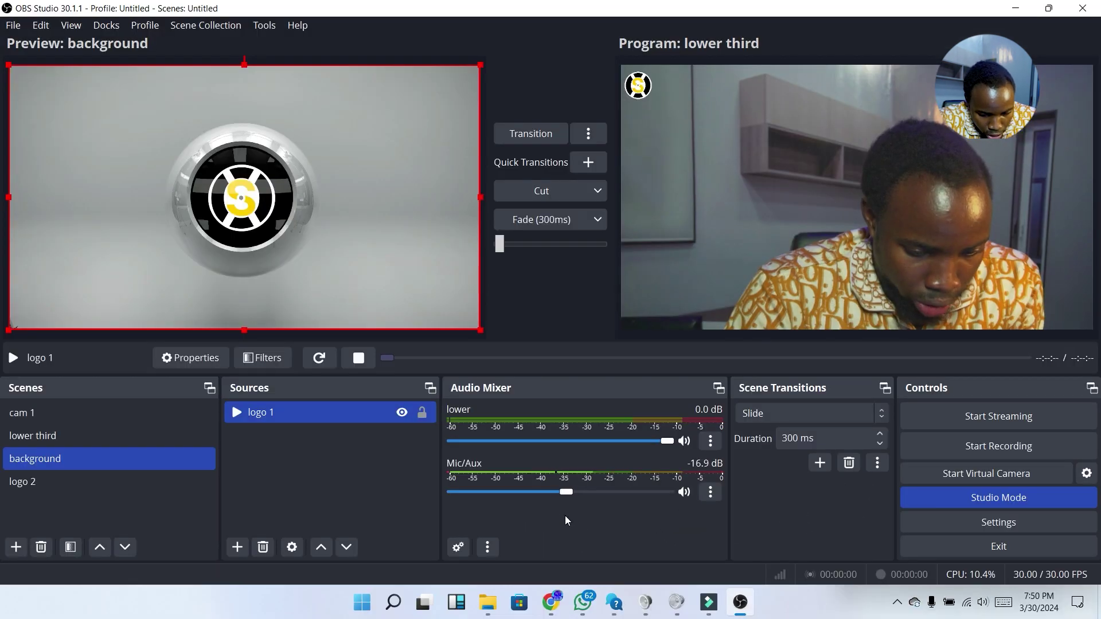
left_click_drag(565, 515, 563, 518)
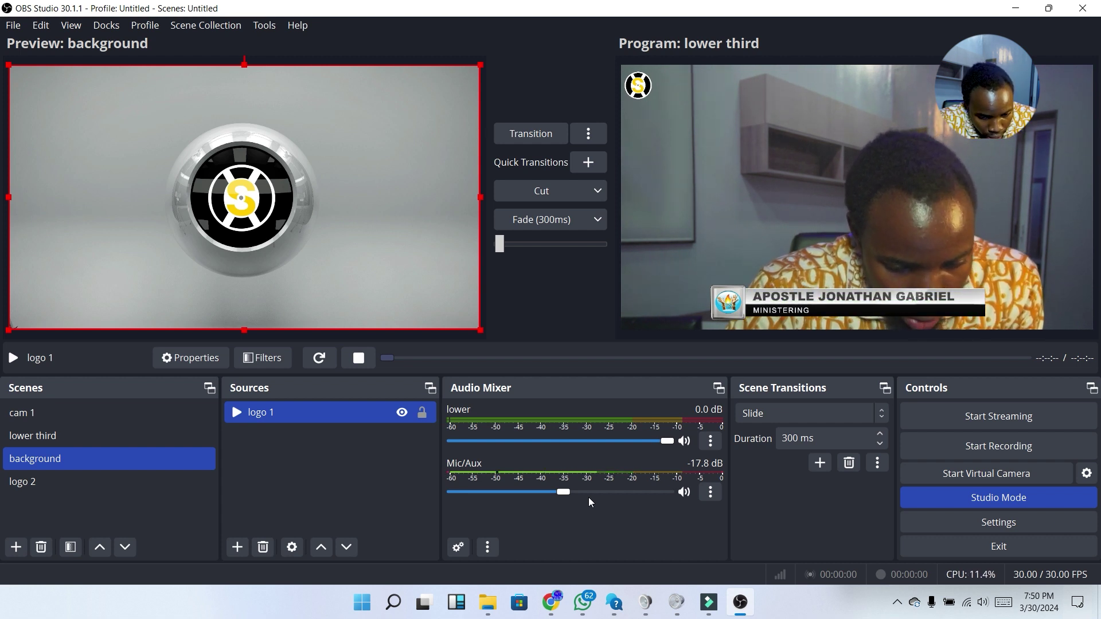
mouse_move(578, 496)
left_mouse_down()
mouse_move(646, 495)
mouse_move(589, 500)
left_mouse_up()
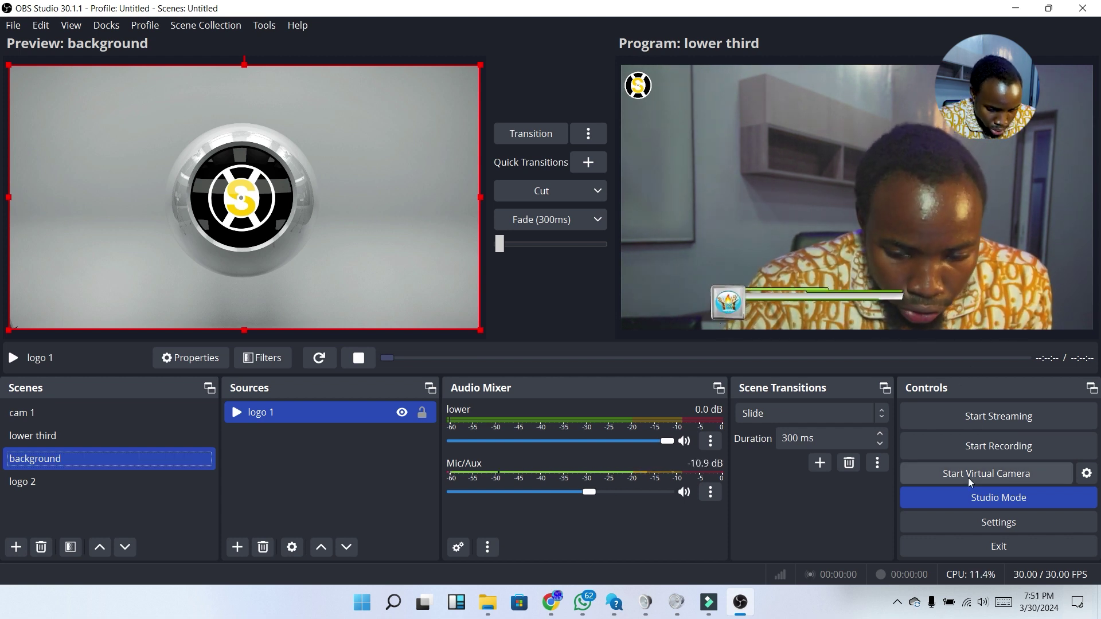
Step: Open the stream settings and choose to use a stream key for the YouTube - RTMPS service
left_click(993, 523)
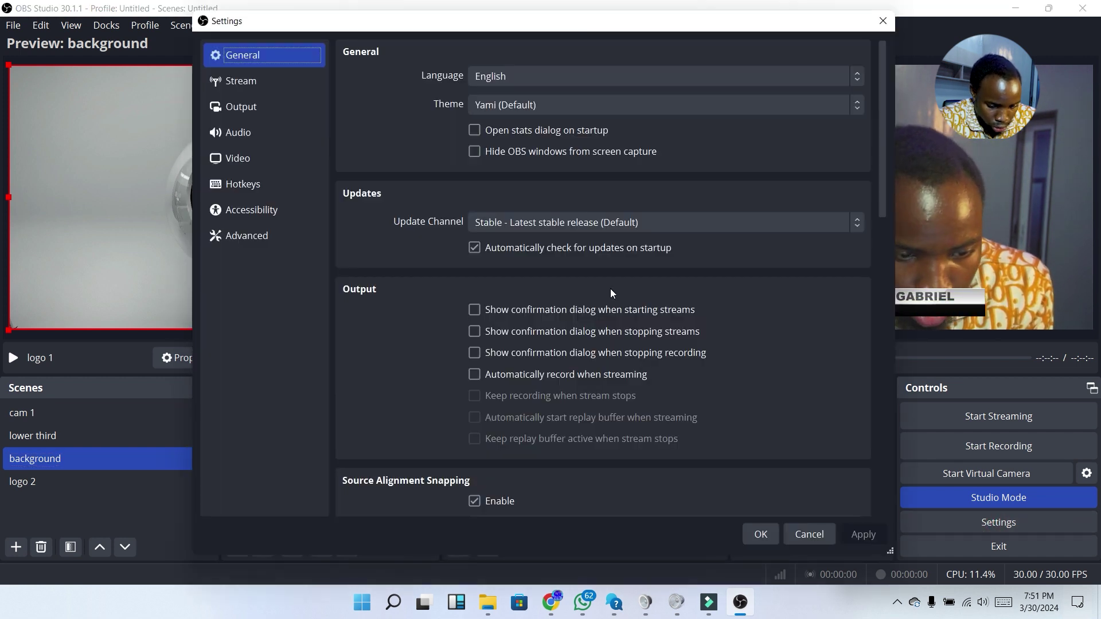
left_click(273, 81)
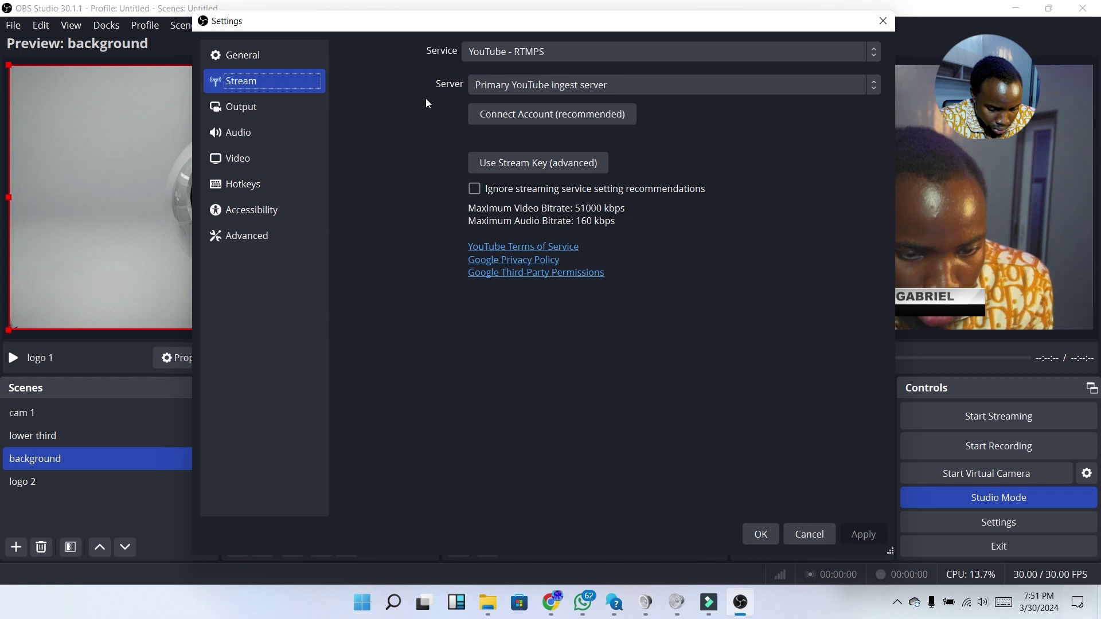
left_click(501, 165)
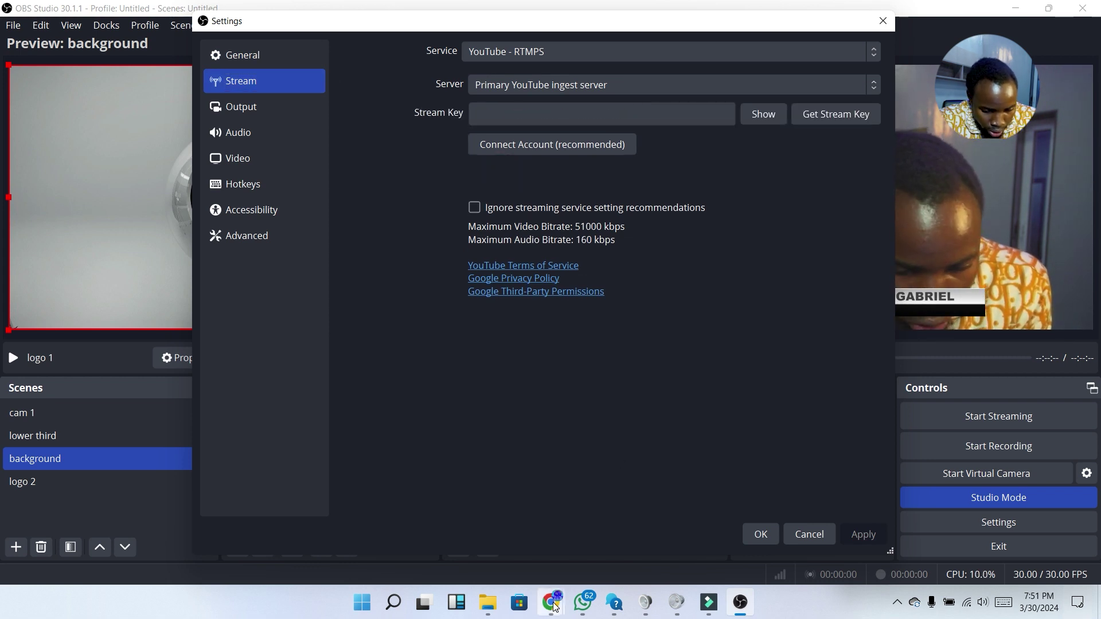
Step: Switch to the YouTube Studio live streaming page in Chrome and copy the default stream key
mouse_move(555, 606)
left_click(599, 538)
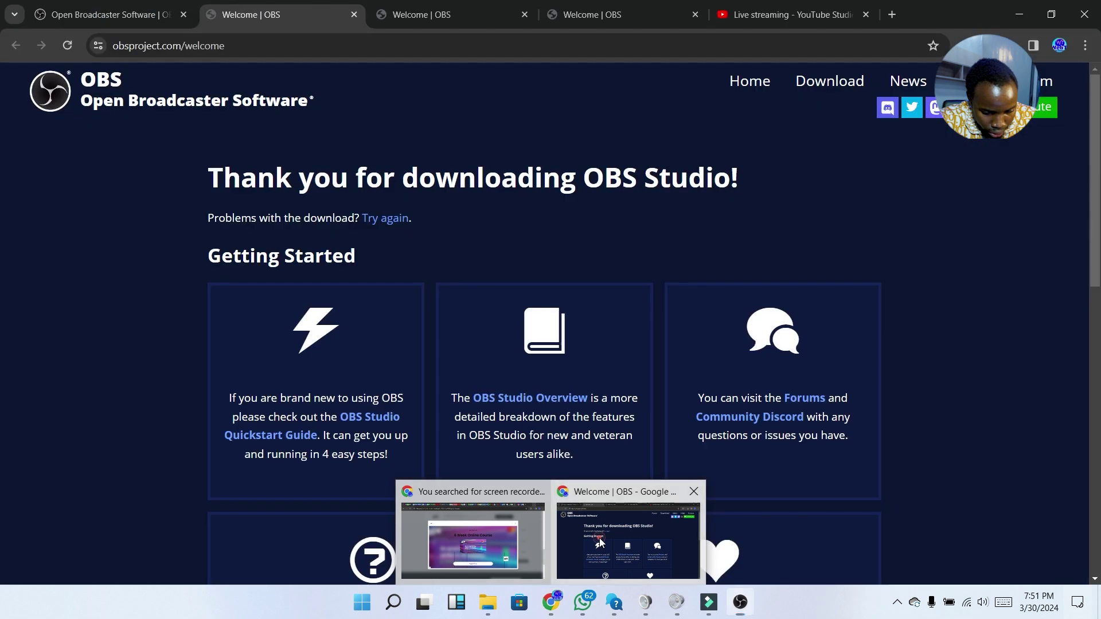
left_click(722, 8)
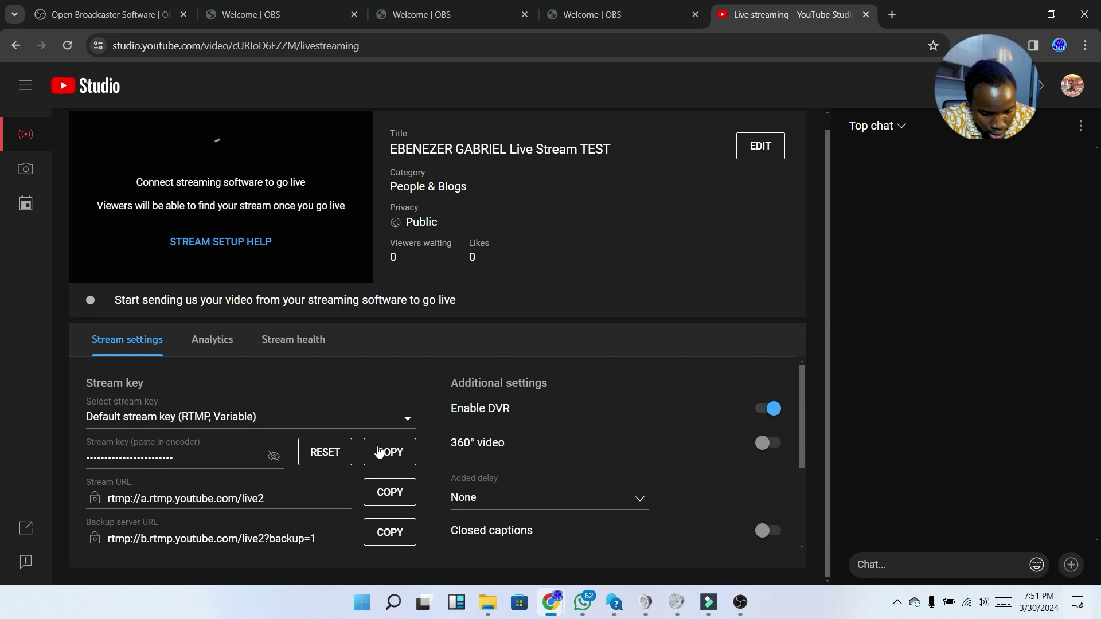
Step: Return to OBS, paste the stream key into the stream settings, save them and start streaming
left_click(740, 602)
left_click(520, 105)
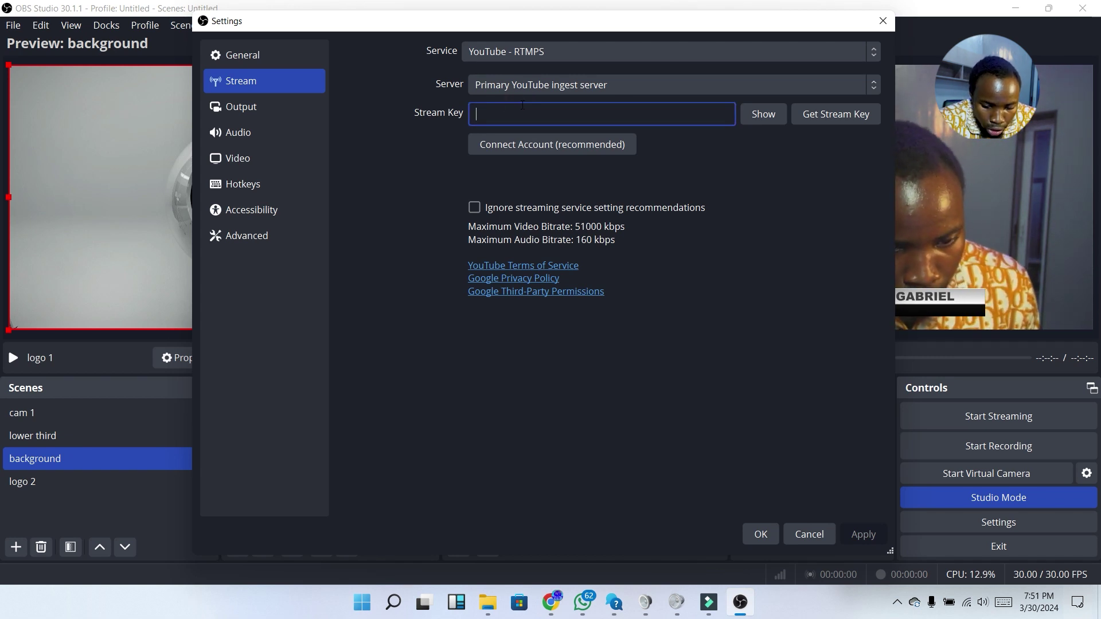
key("ctrl+v")
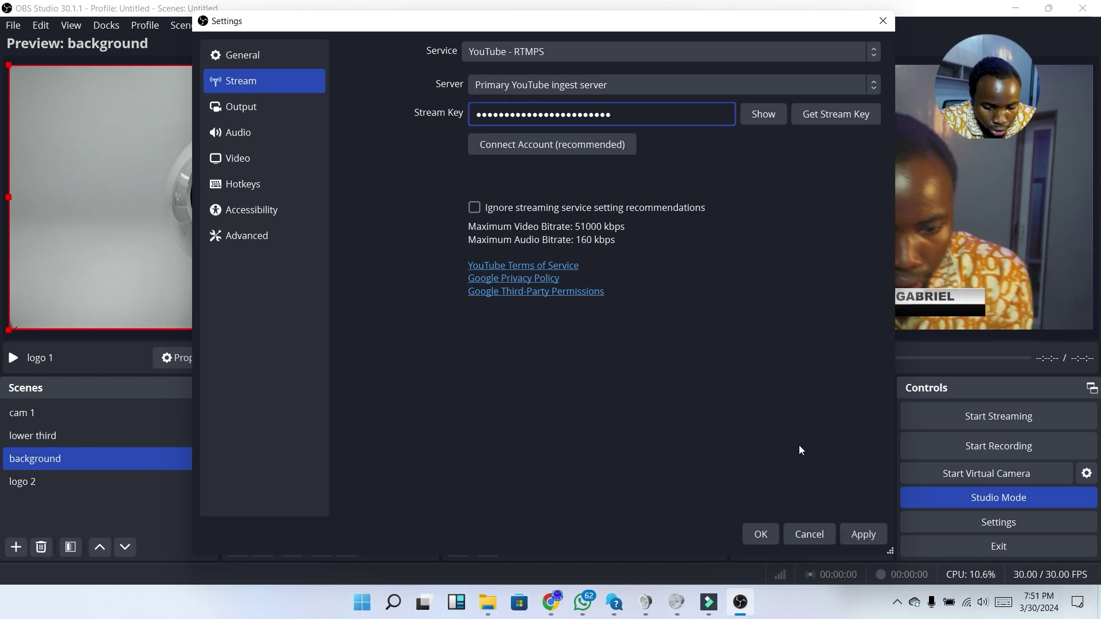
left_click(865, 536)
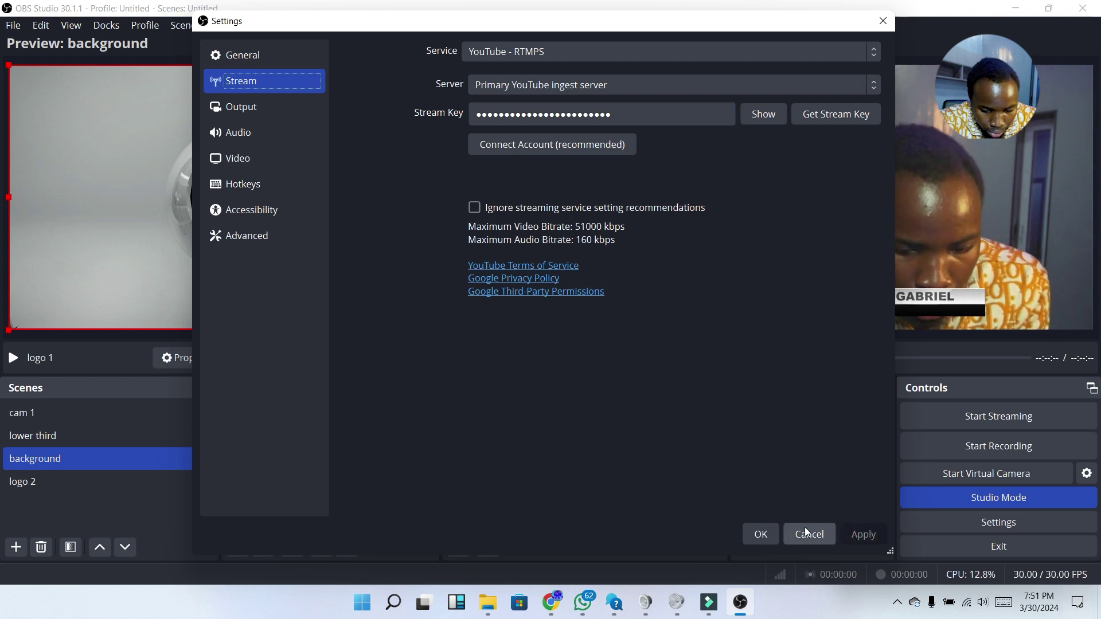
left_click(759, 534)
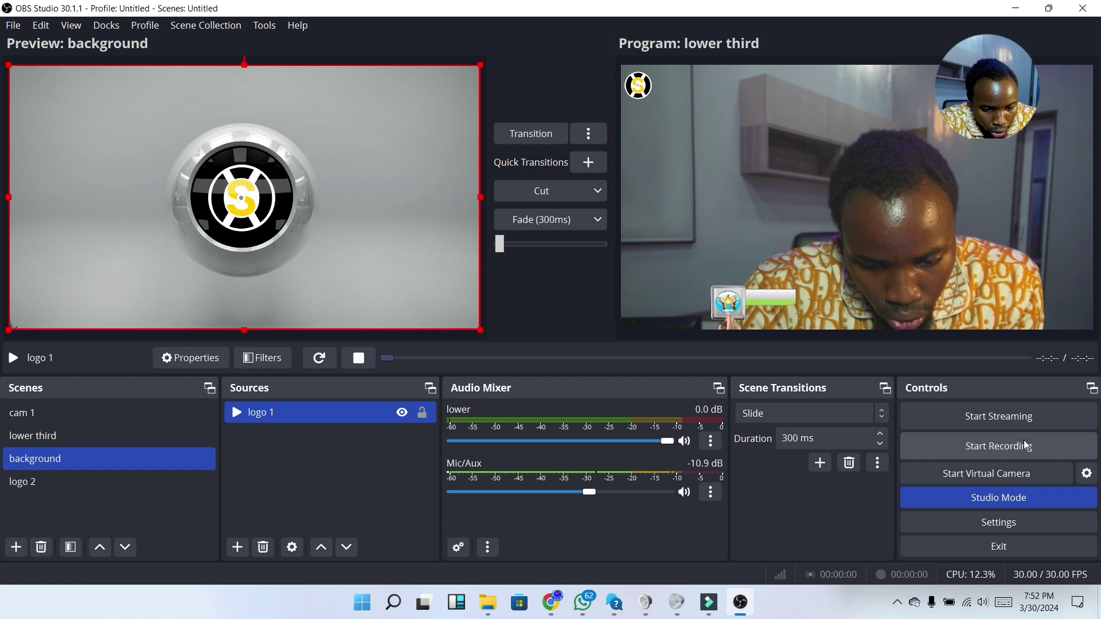
left_click(985, 421)
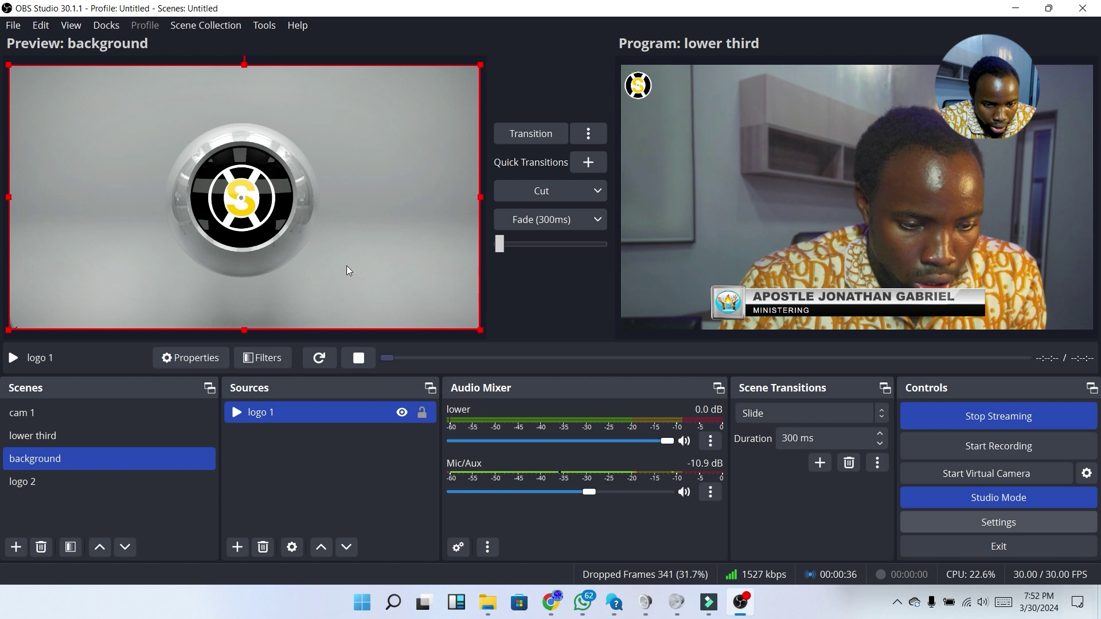
Step: Set the streaming encoder's bitrate to 1000 Kbps in the output settings and save the change
key("alt+f")
key("s")
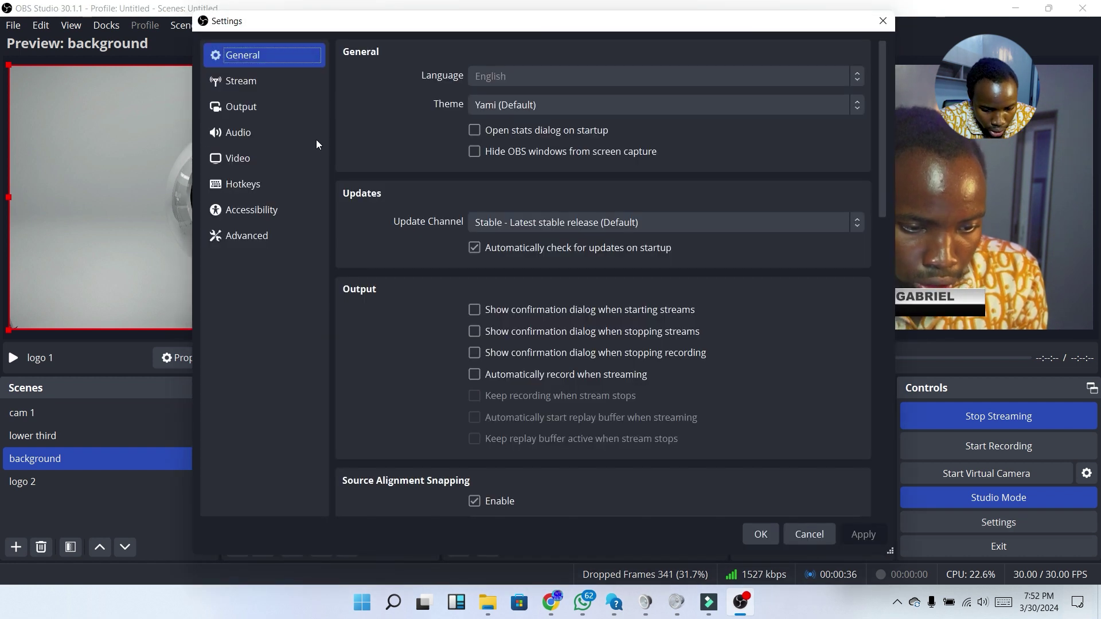
left_click(262, 80)
left_click(267, 103)
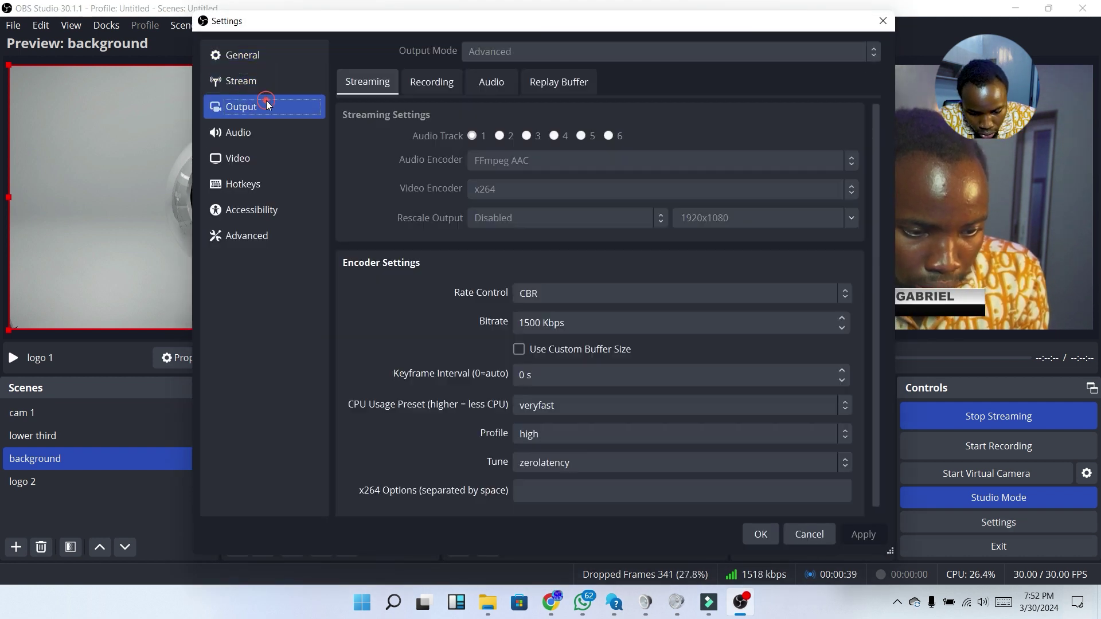
left_click(531, 323)
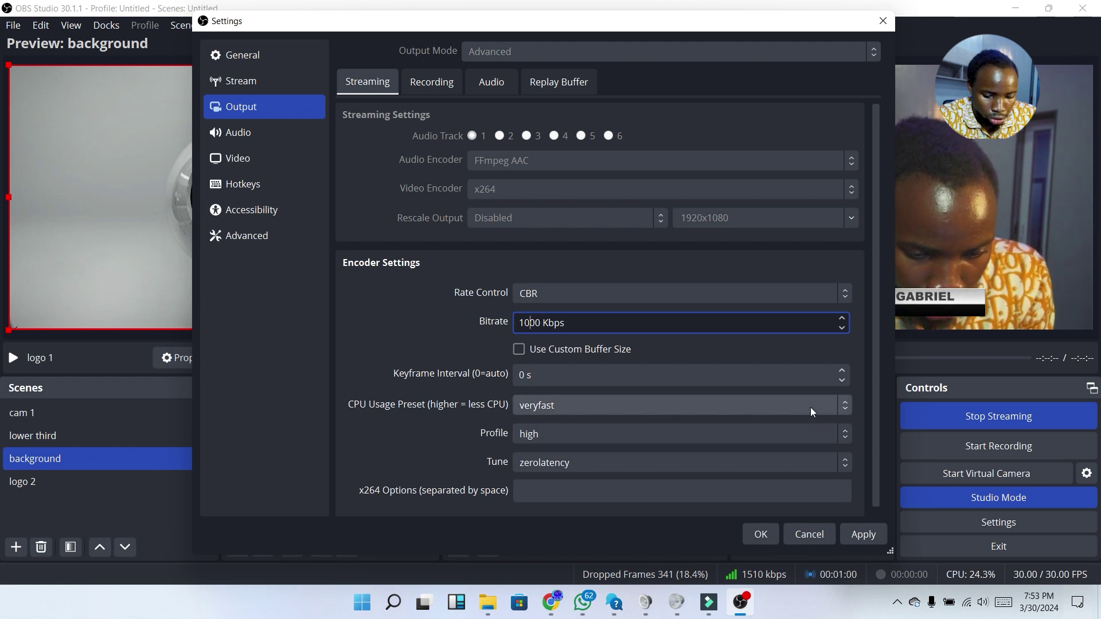
left_click(864, 535)
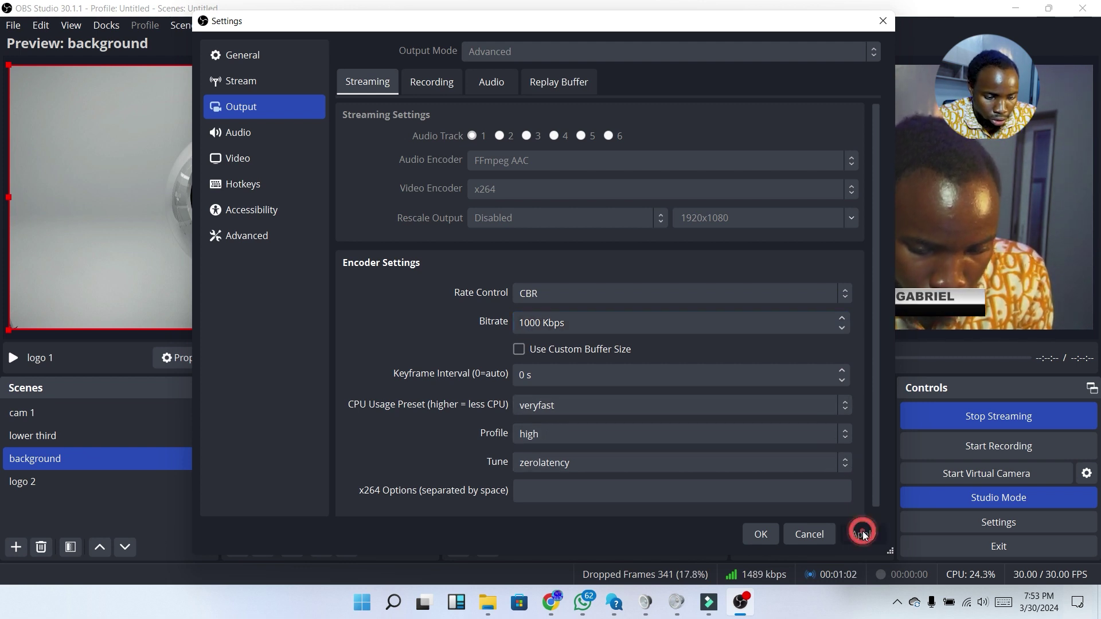
left_click(762, 534)
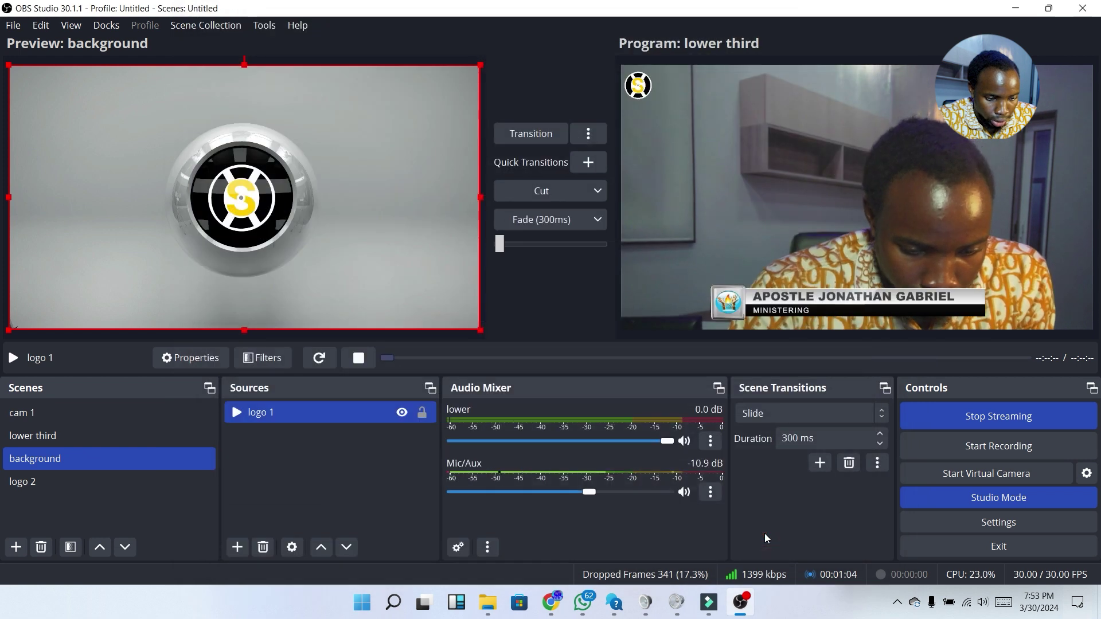
Step: Start recording alongside the stream, check the live feed in YouTube Studio in Chrome and return to OBS
left_click(1014, 443)
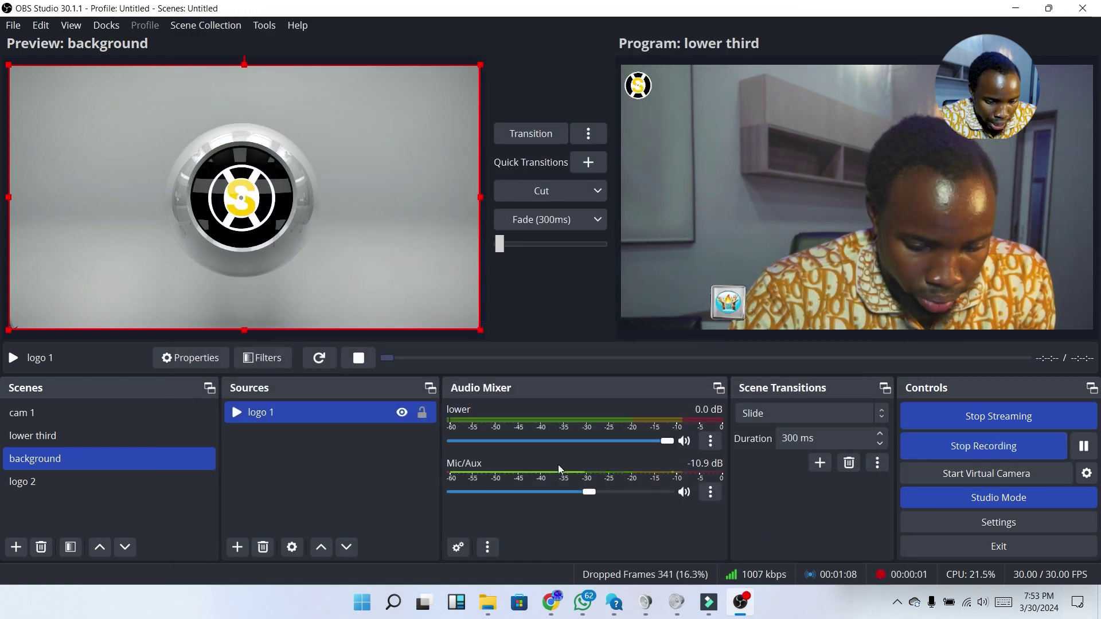
mouse_move(553, 600)
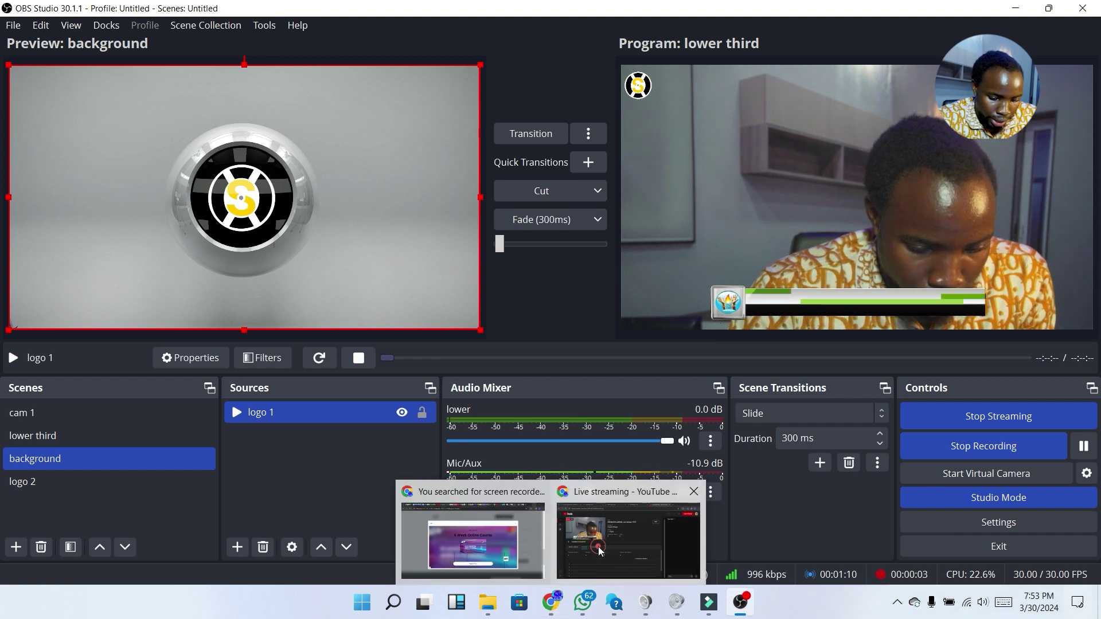
left_click(584, 574)
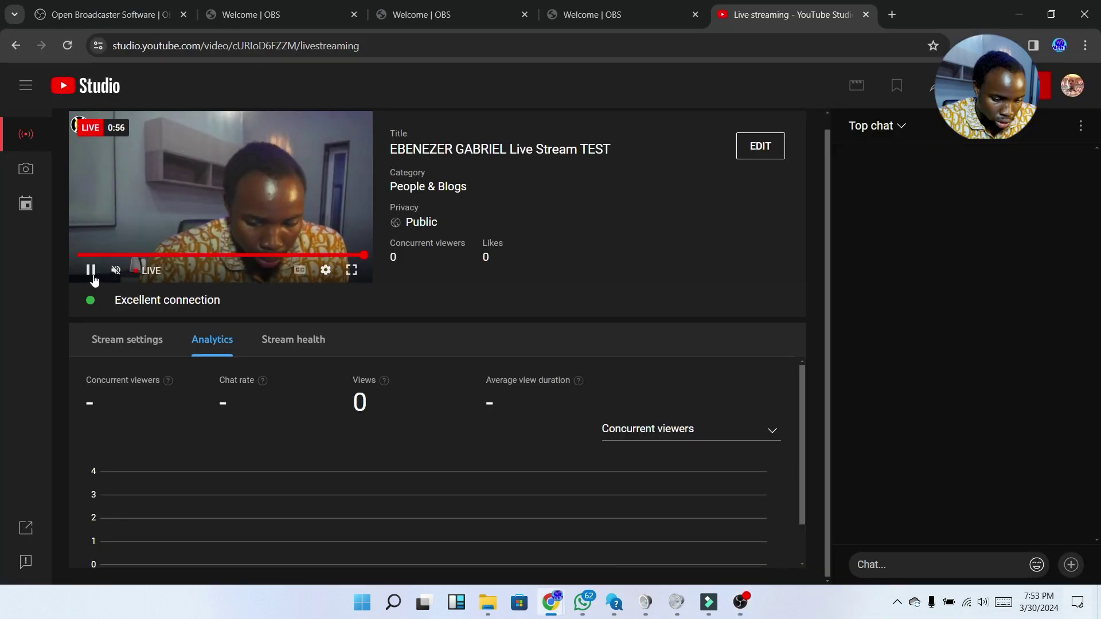
key("alt+Tab")
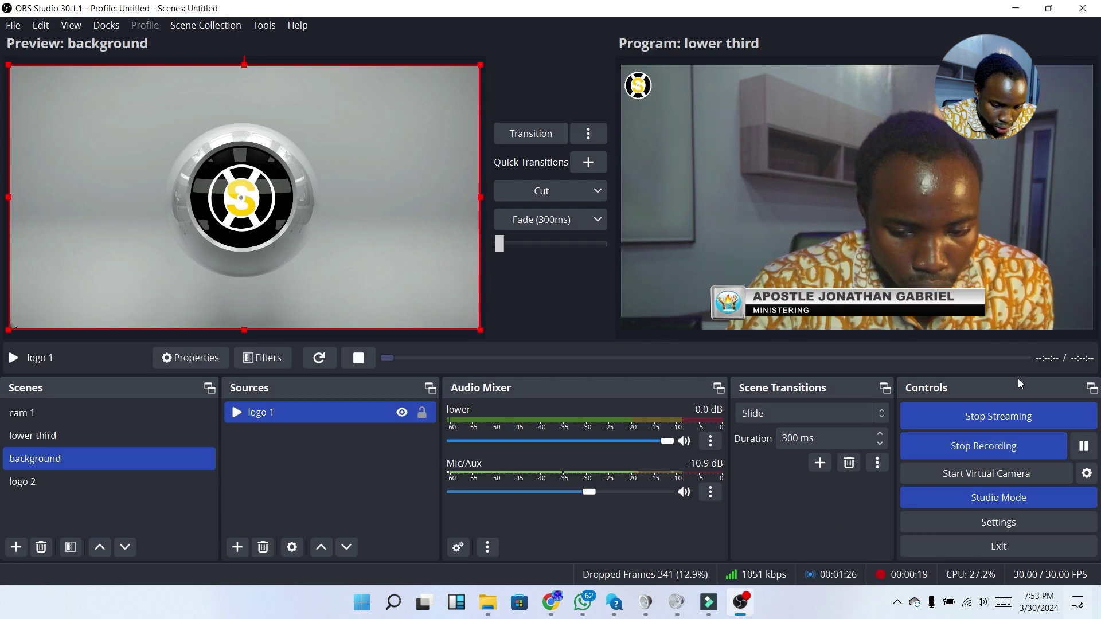
Step: Stop the live stream and pause the running recording
left_click(988, 419)
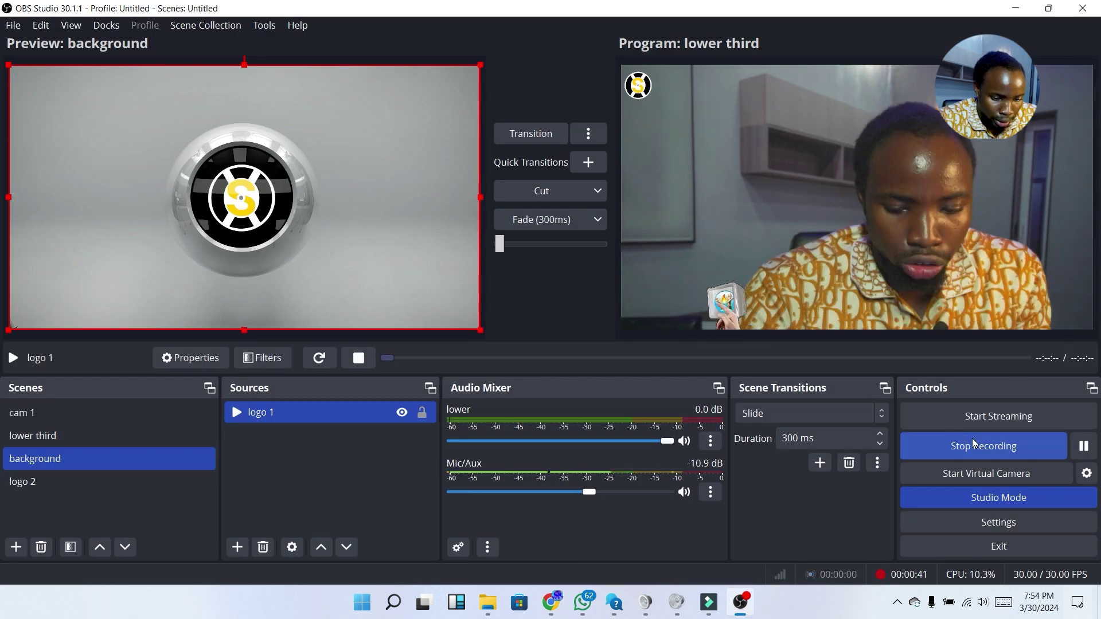
left_click(1083, 446)
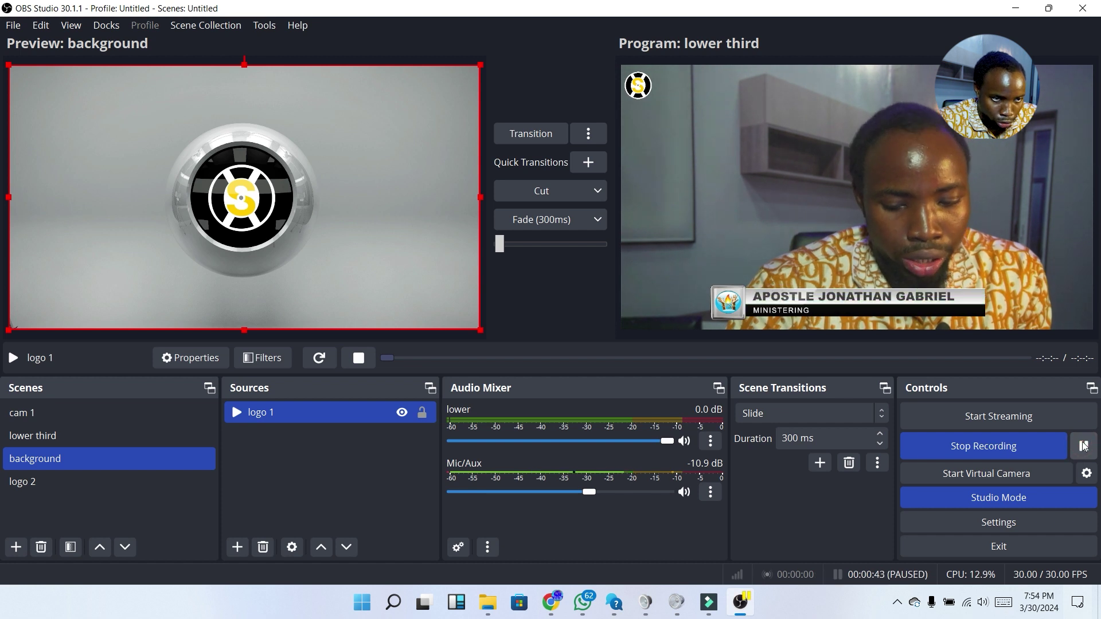